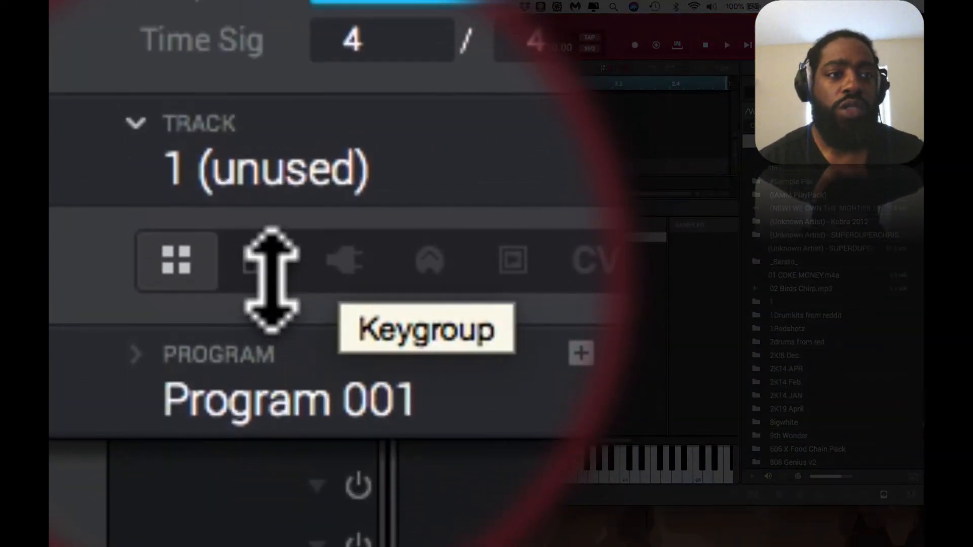
Step: Make the unused track 1 a keygroup program and show it in the program edit mode
click(268, 274)
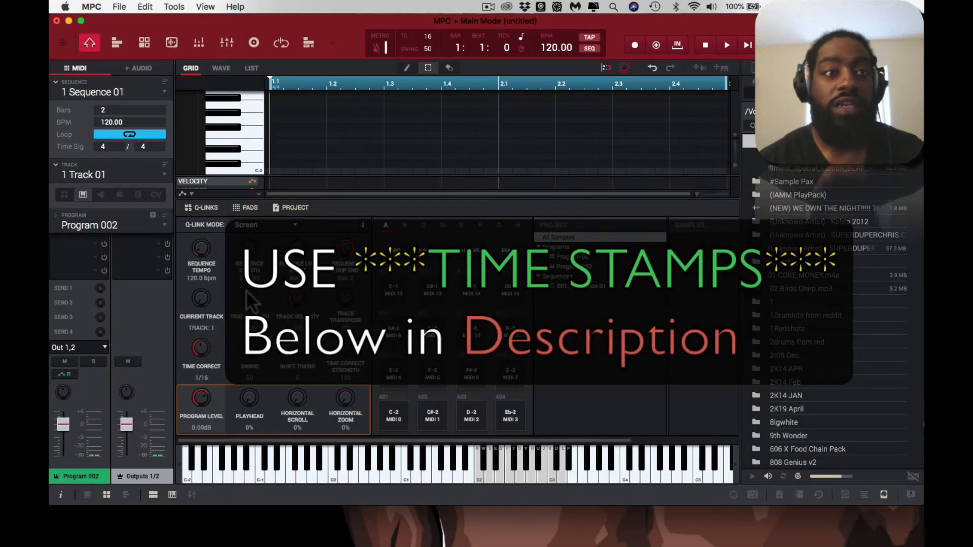
click(144, 43)
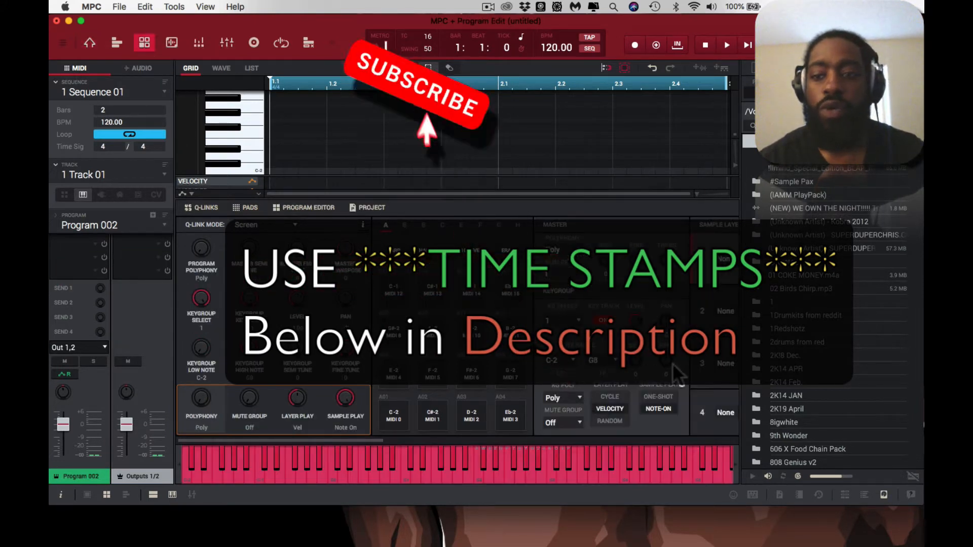
Step: Replace the file browser with the expansion browser, switch to the media browser, and collapse its Expansions section
click(883, 494)
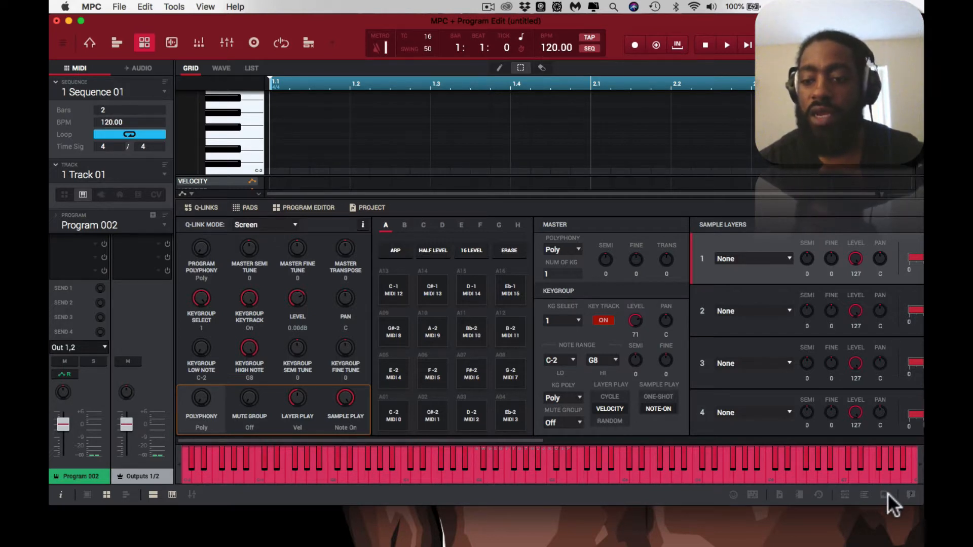
click(859, 493)
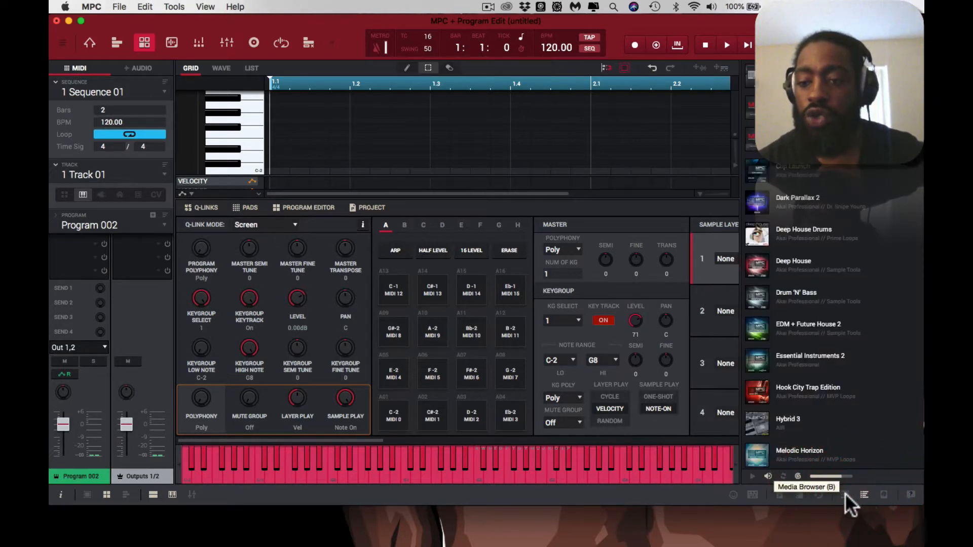
click(843, 490)
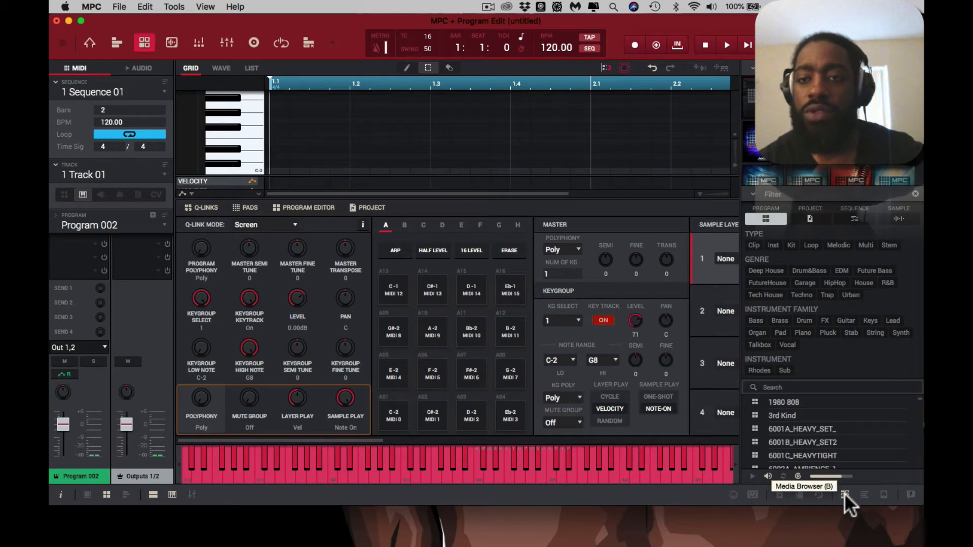
click(844, 493)
click(844, 494)
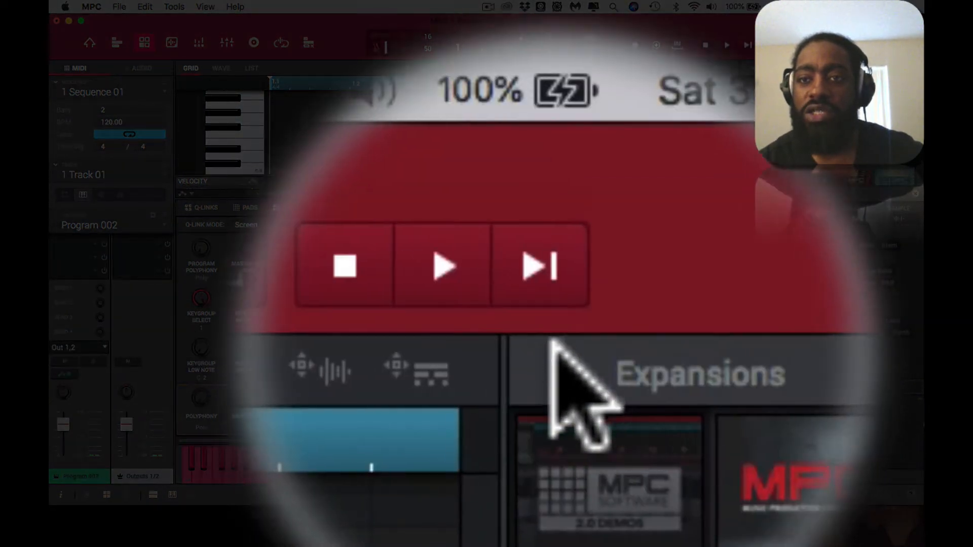
click(754, 68)
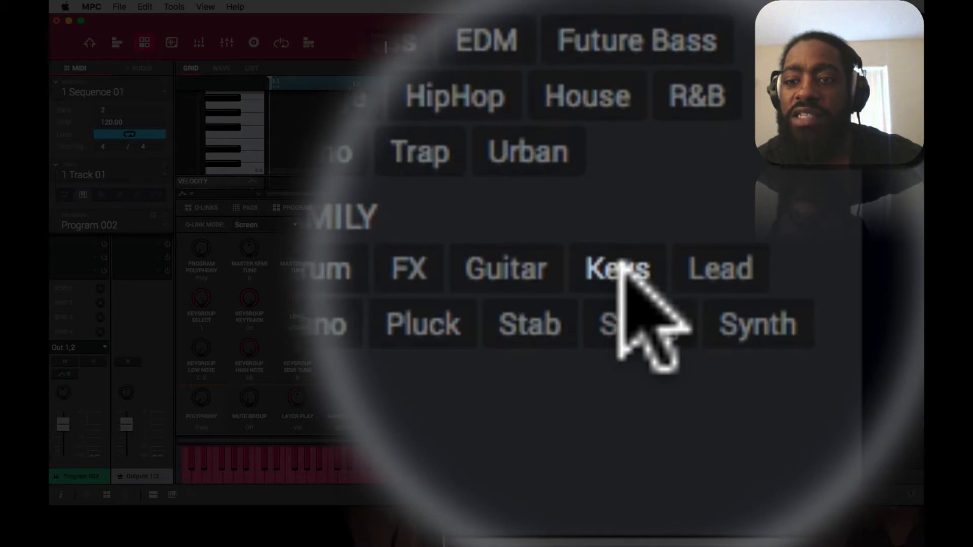
Step: Filter the media browser's programs by the Keys instrument family and look through the list
click(619, 263)
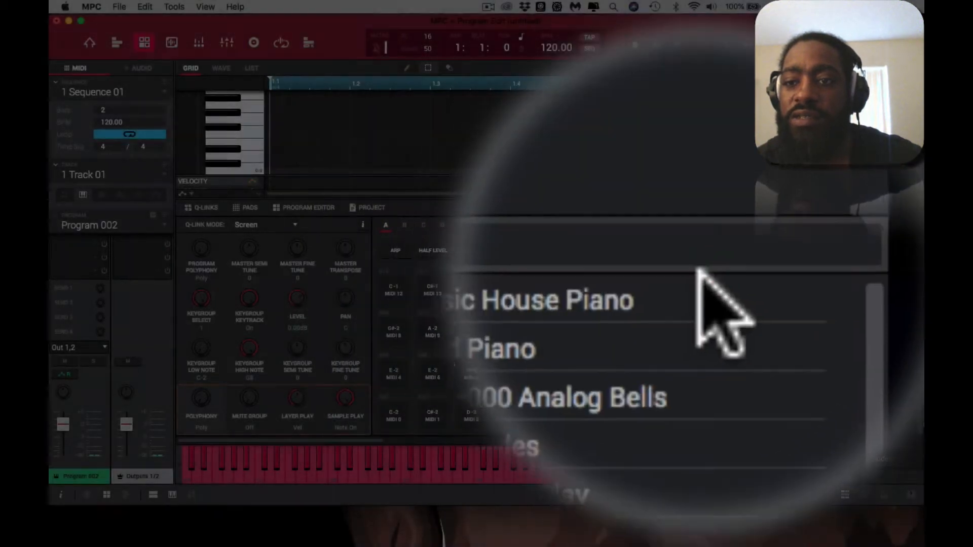
scroll(844, 322, down, 1)
scroll(844, 322, down, 1)
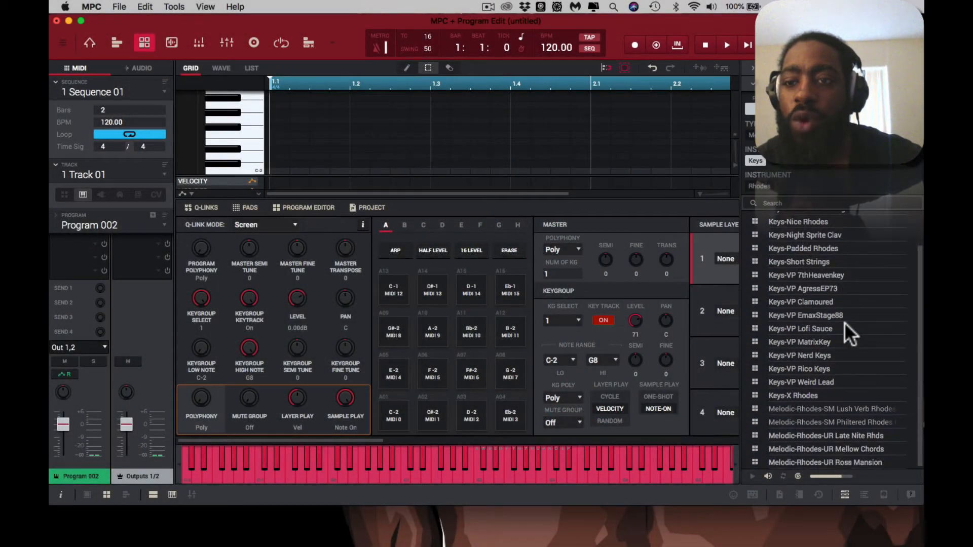
scroll(844, 322, up, 2)
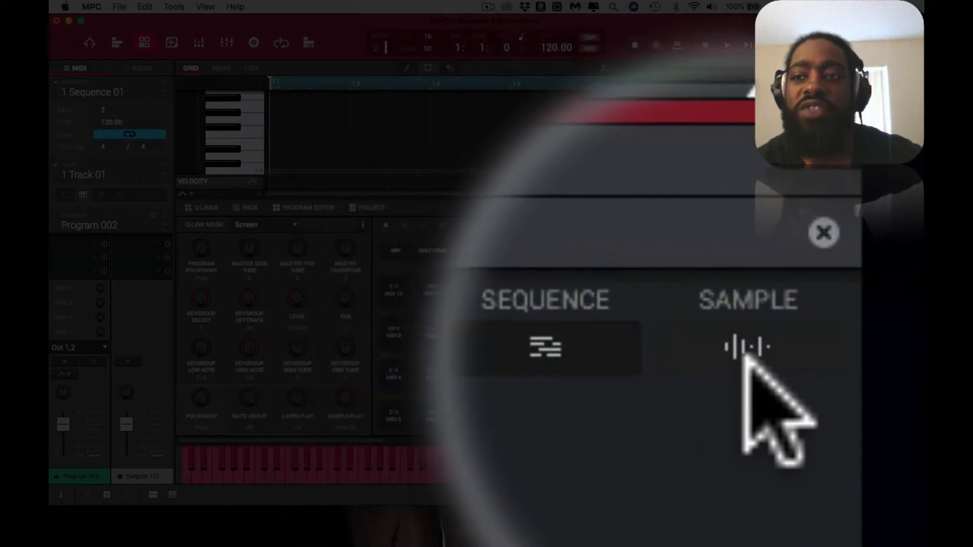
Step: Switch the media browser to samples and filter them by the Keys instrument family
click(748, 331)
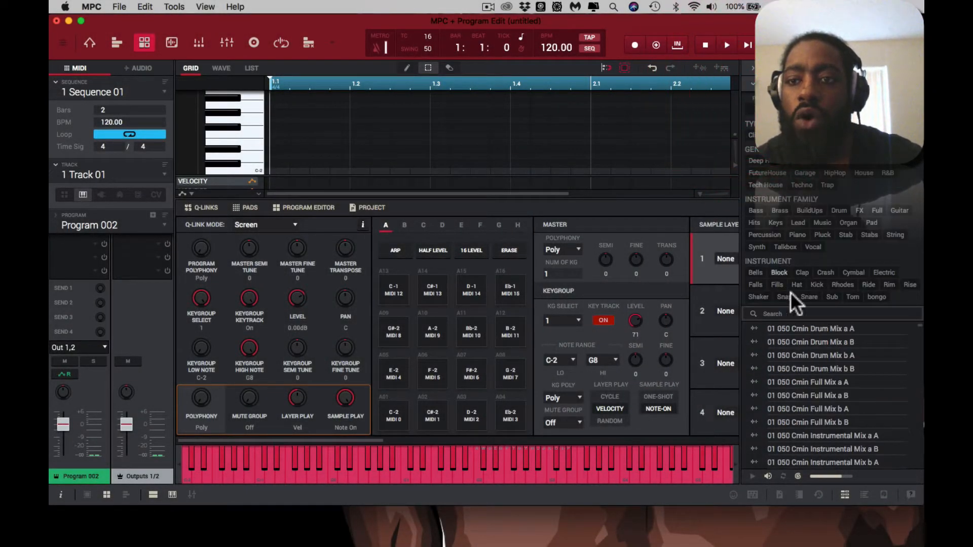
scroll(809, 424, down, 3)
scroll(810, 423, up, 3)
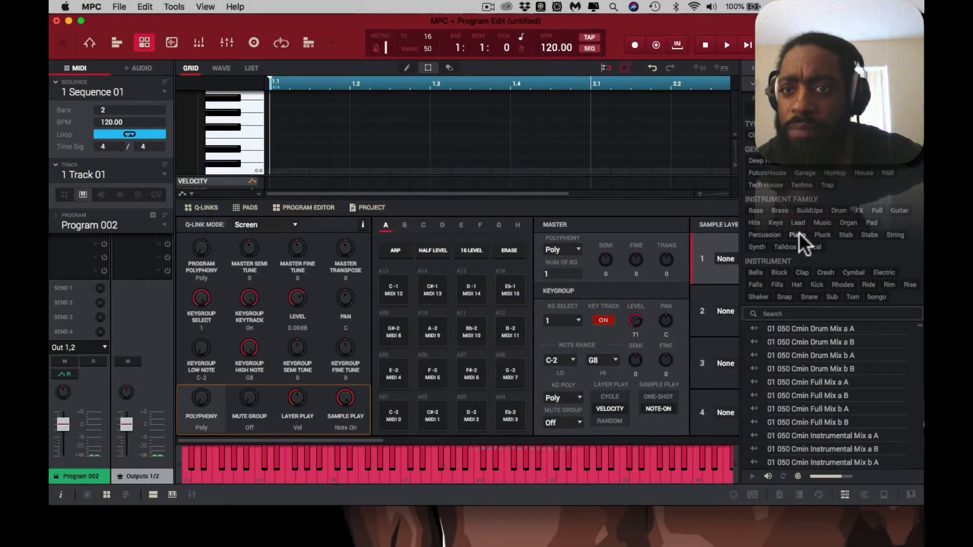
click(798, 233)
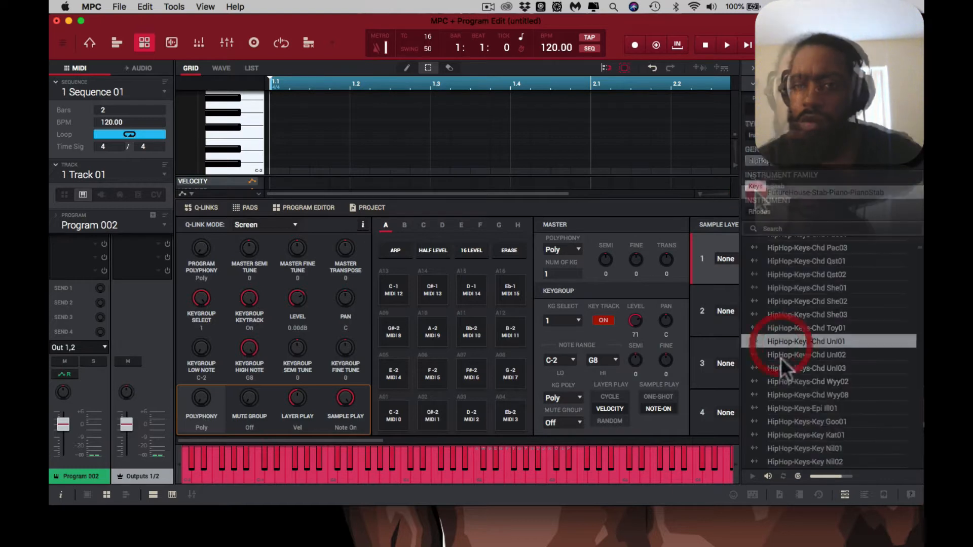
Step: Audition several HipHop-Keys samples, including Chd Uni03, Chd Wyy08 and Epi Ill01, and hide the media browser
click(782, 368)
click(777, 394)
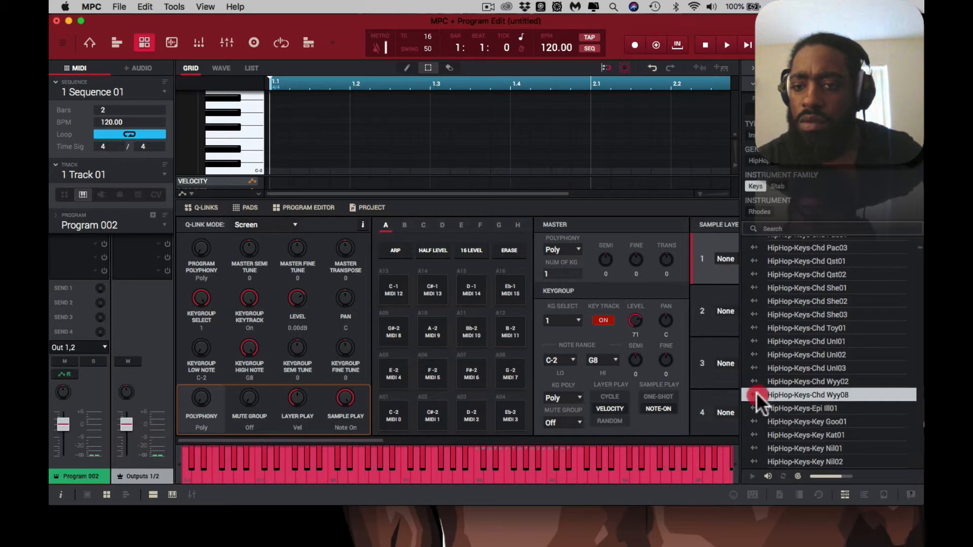
click(782, 416)
click(782, 404)
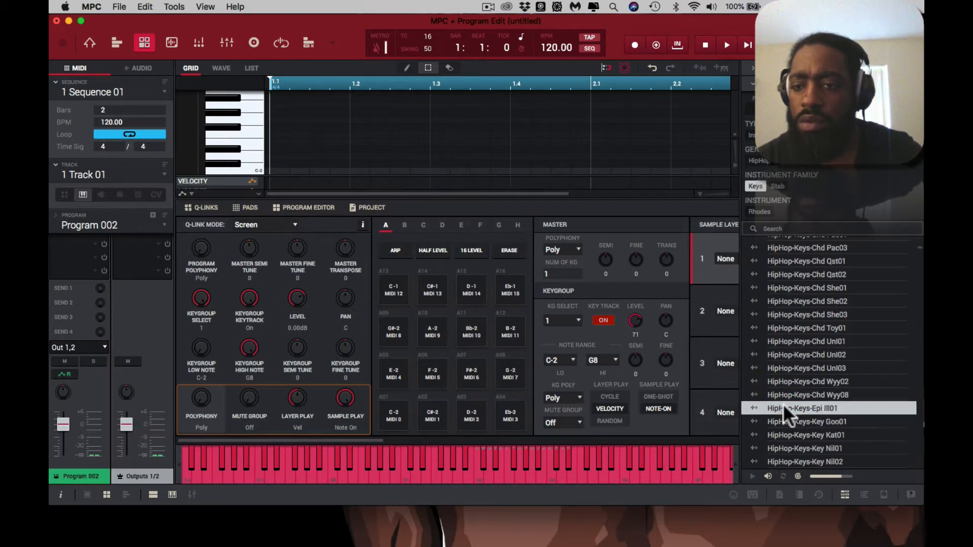
click(783, 395)
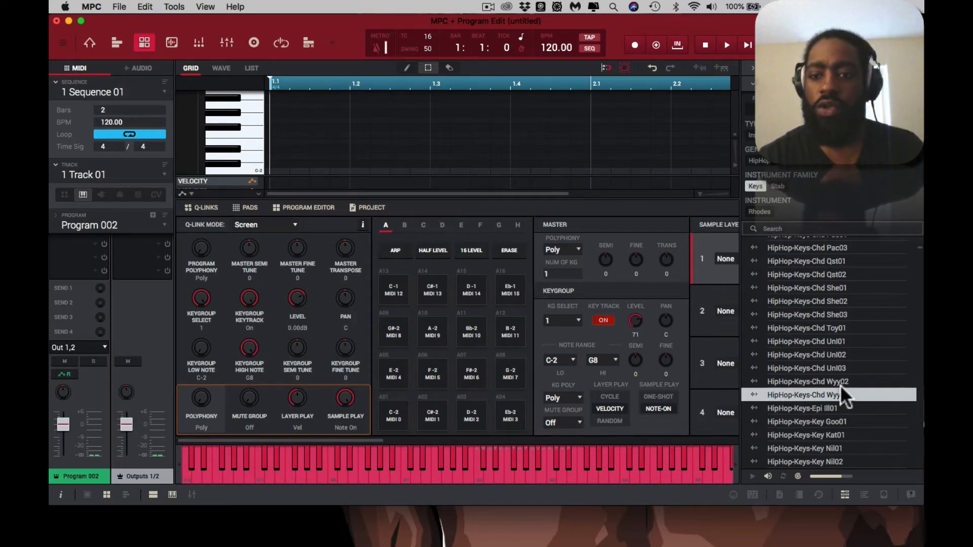
double_click(818, 393)
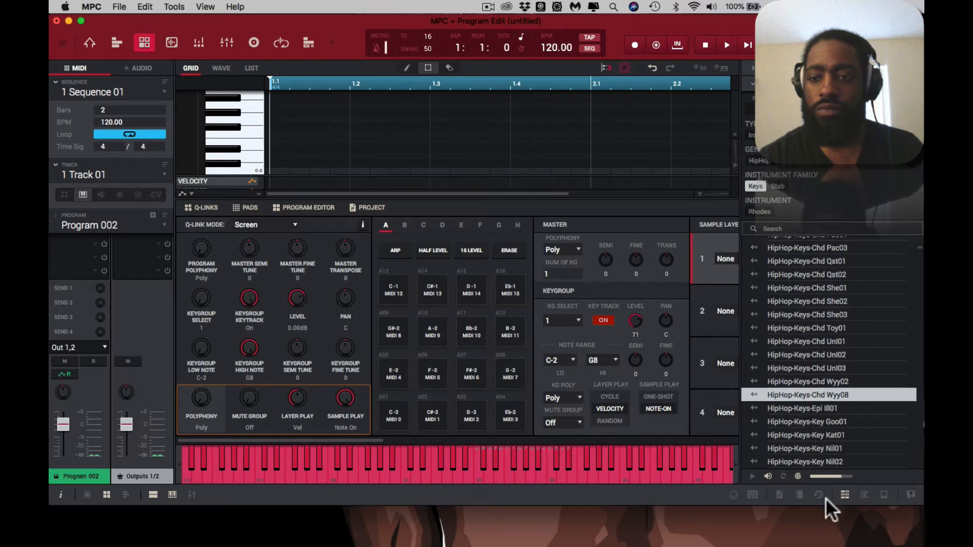
click(842, 494)
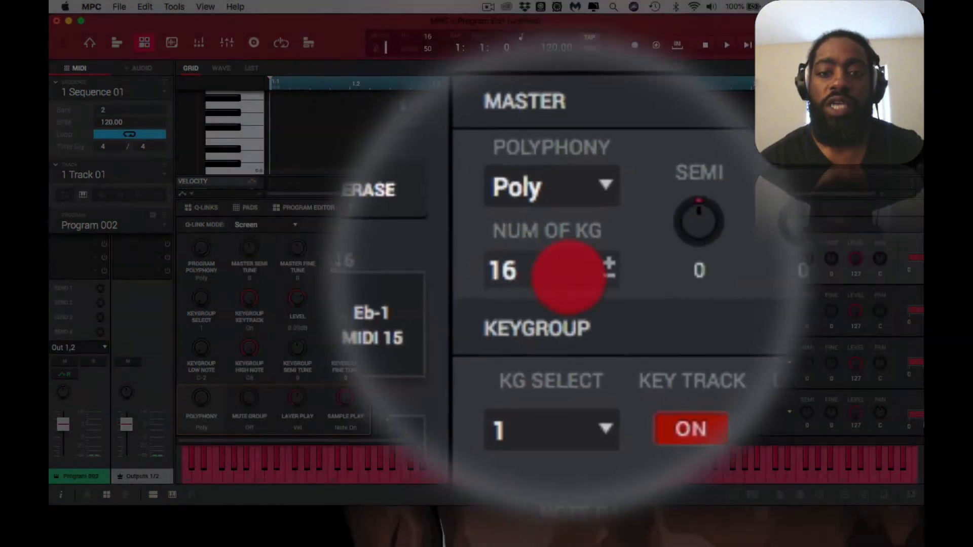
Step: Set the number of keygroups in the program to 16
mouse_move(568, 277)
mouse_down()
mouse_move(565, 175)
mouse_move(558, 290)
mouse_move(556, 277)
mouse_up()
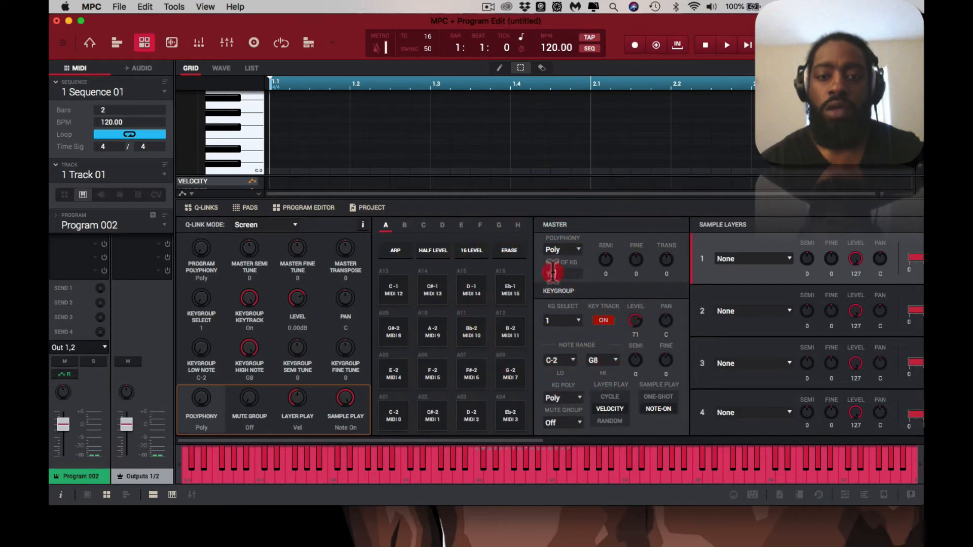
text(16)
key(Return)
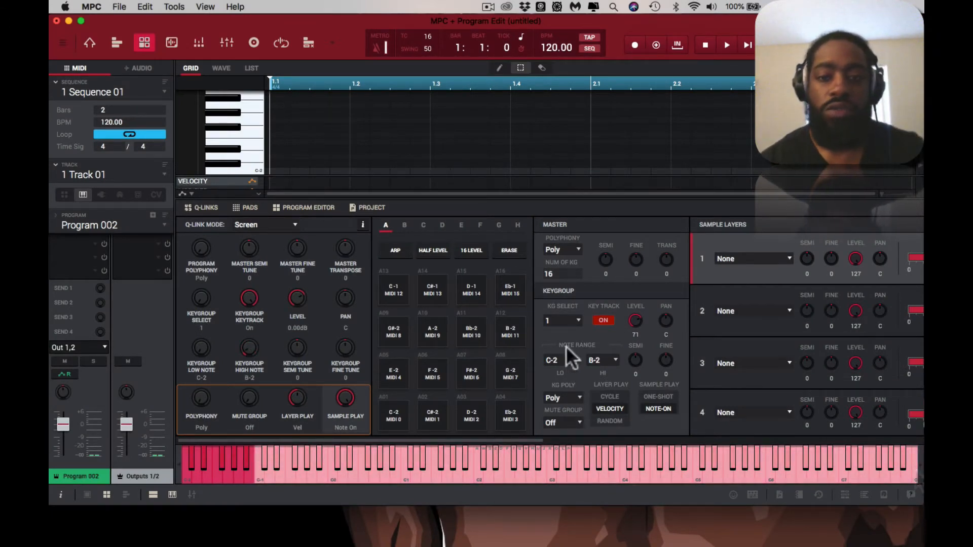
Step: Set the note range of keygroup 1 to C-2 as the low note and B-2 as the high note
click(573, 359)
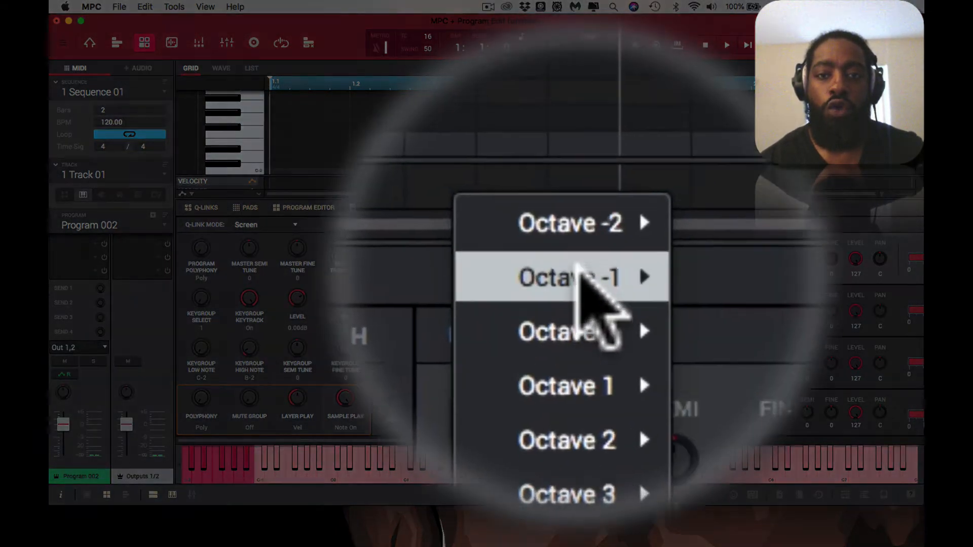
mouse_move(578, 196)
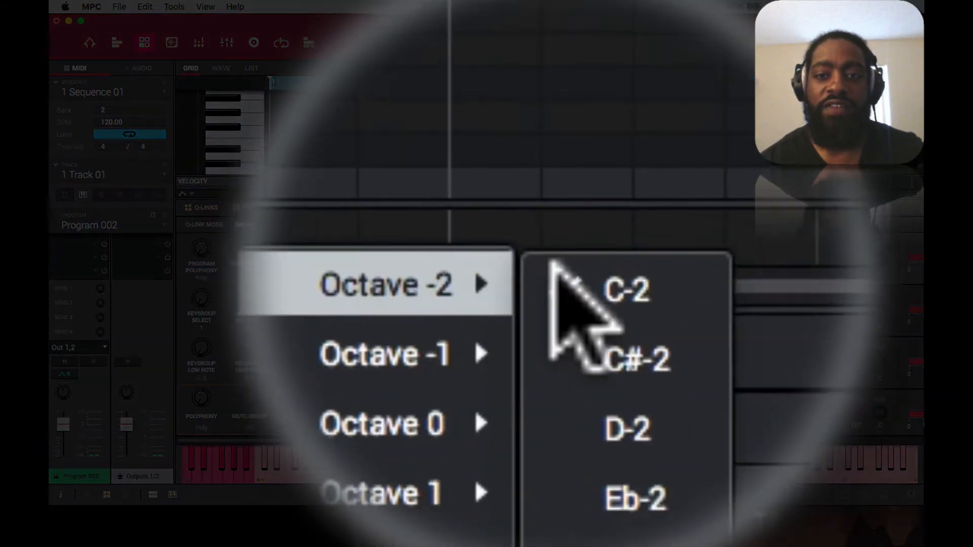
click(557, 273)
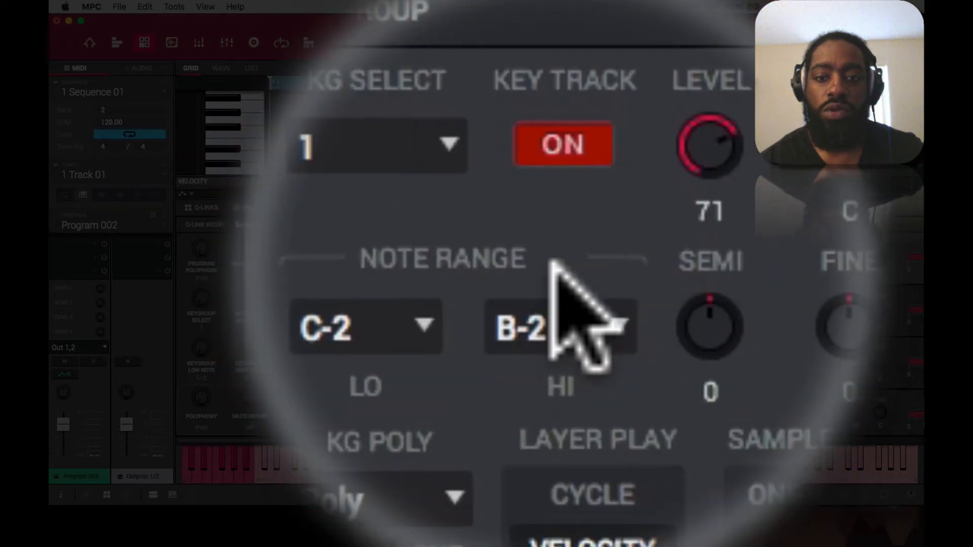
click(551, 265)
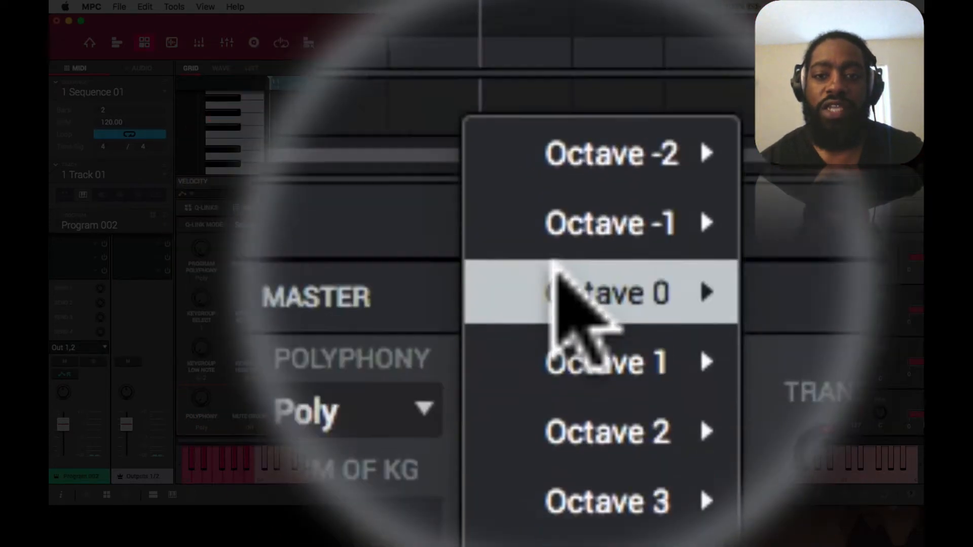
mouse_move(555, 268)
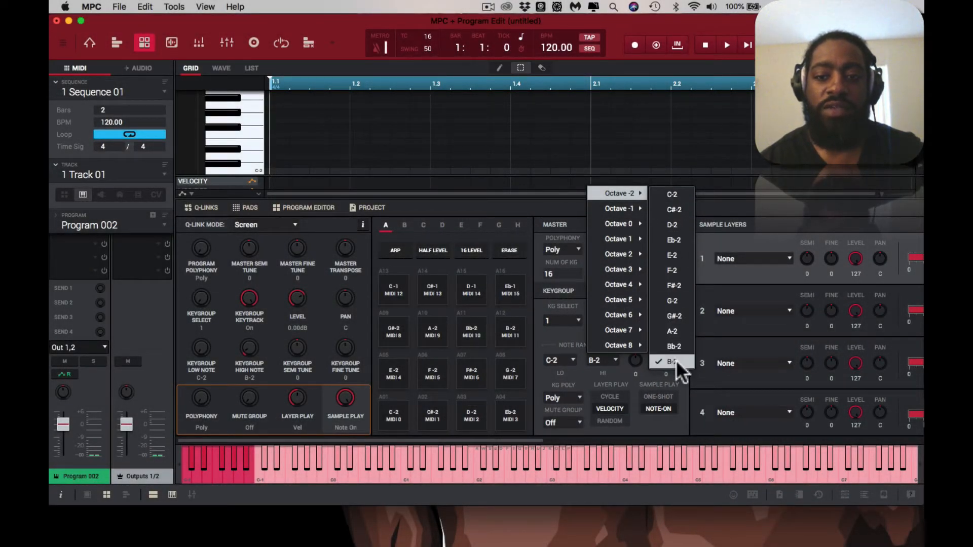
click(676, 360)
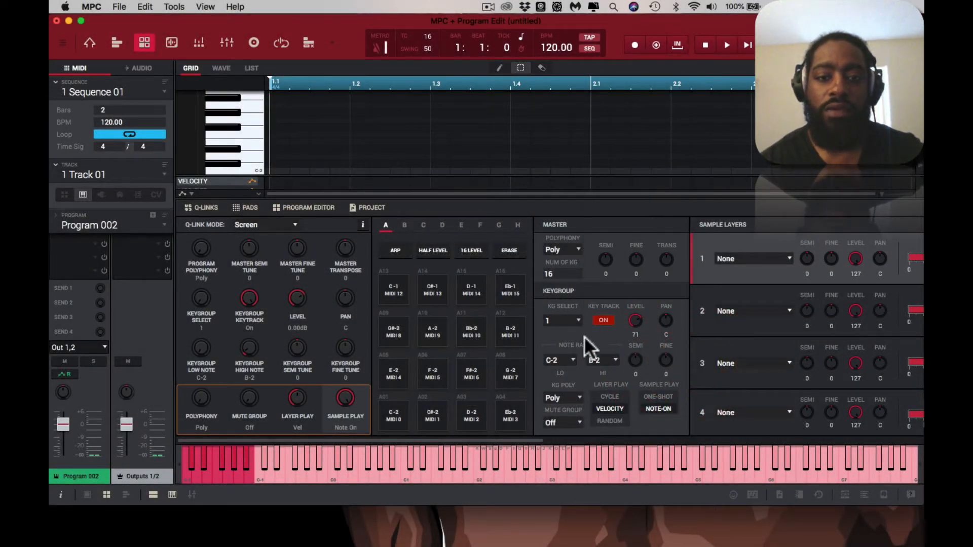
Step: Select keygroup 2 and set its note range from C-1 to B-1
scroll(579, 320, up, 1)
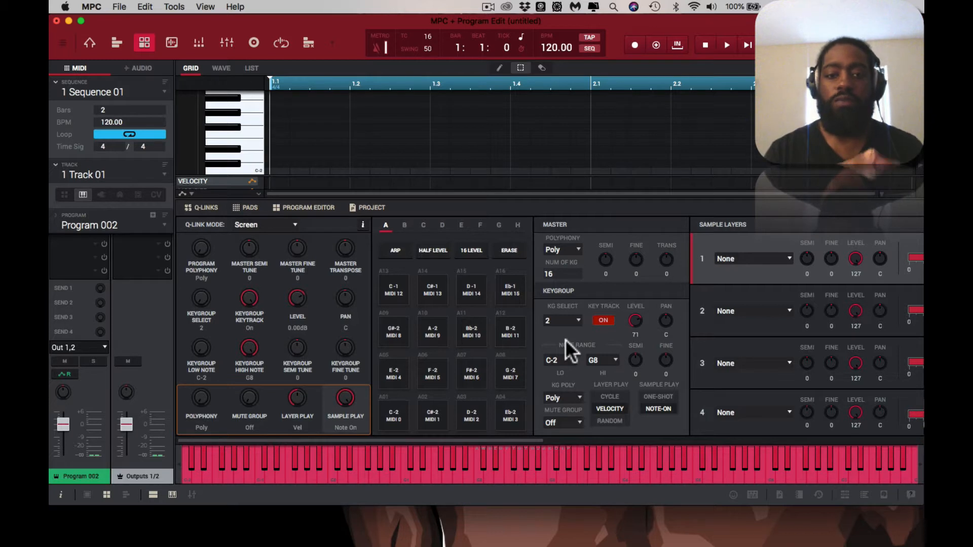
click(597, 360)
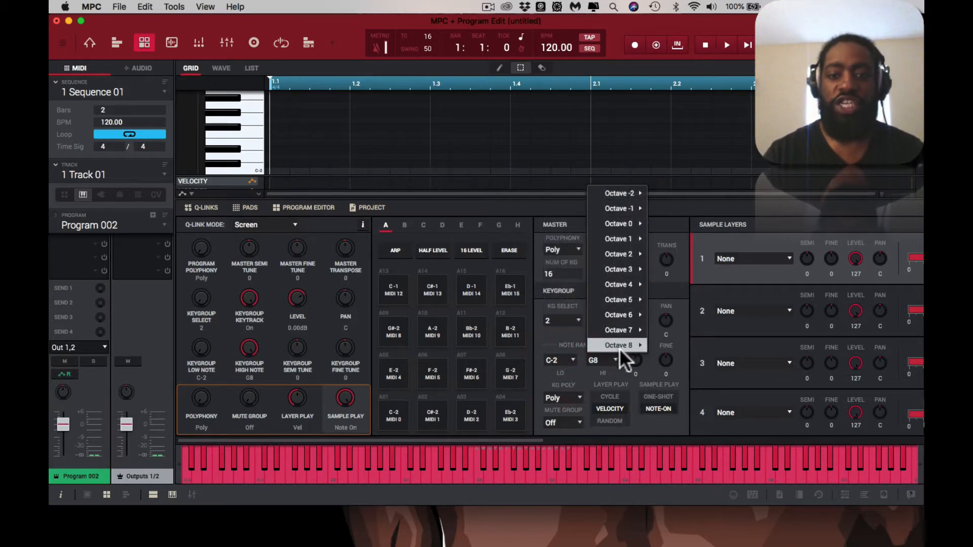
mouse_move(638, 345)
click(642, 366)
click(570, 357)
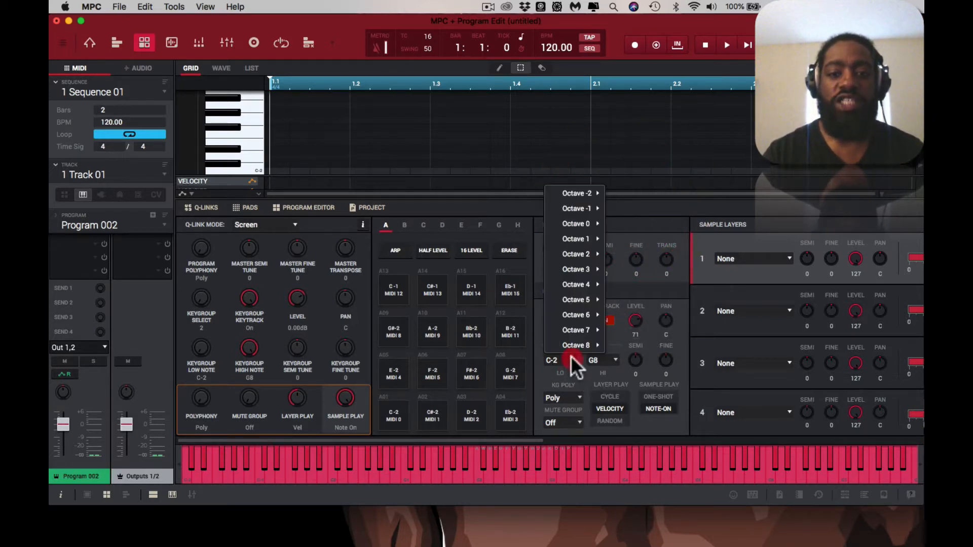
mouse_move(595, 219)
mouse_move(587, 197)
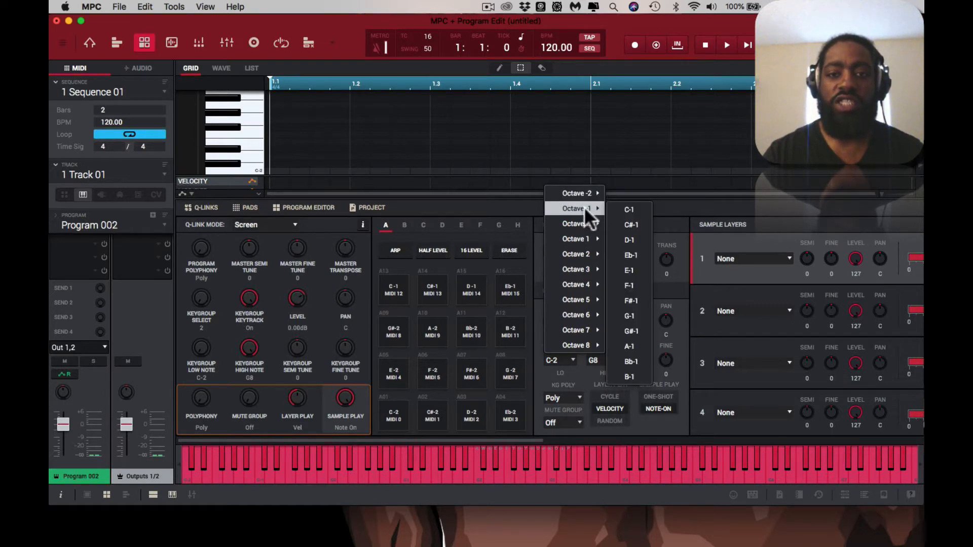
click(629, 209)
click(615, 358)
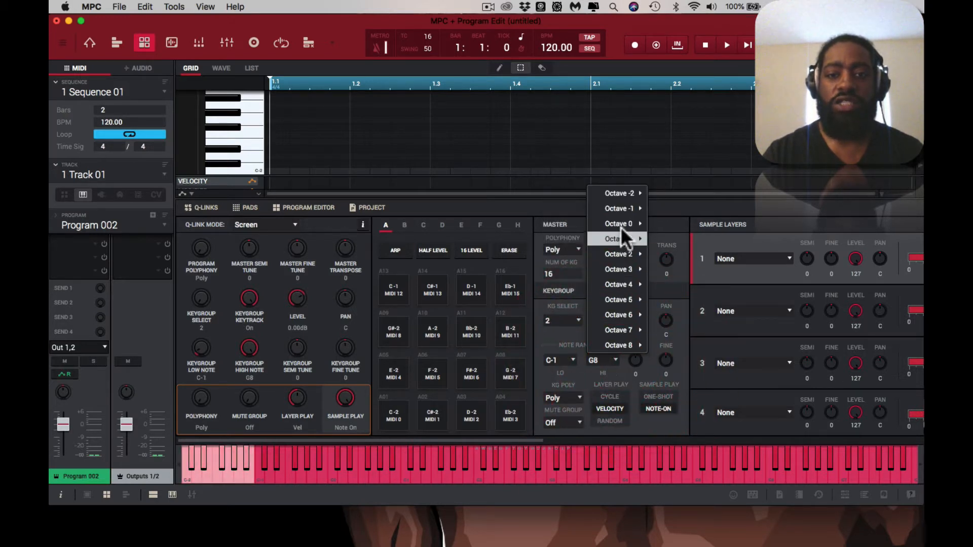
mouse_move(619, 209)
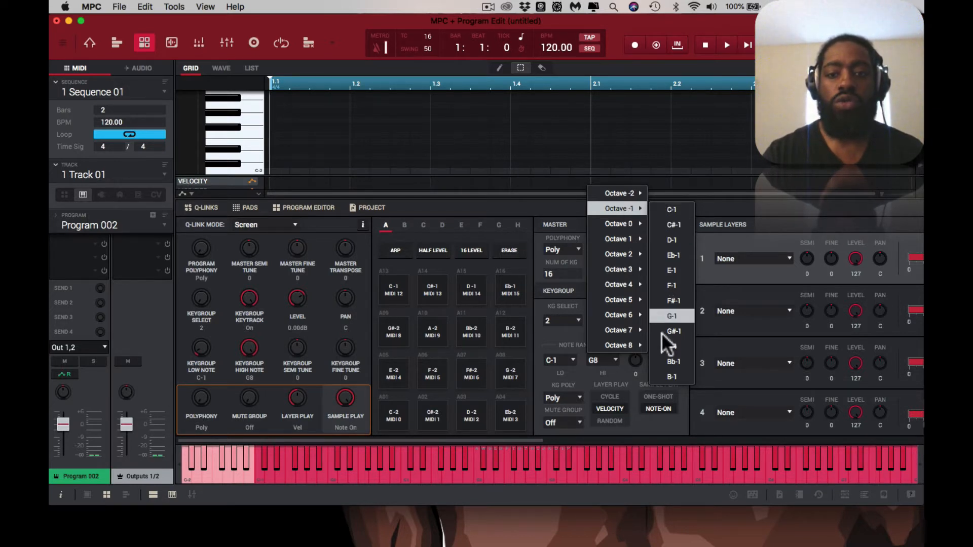
click(664, 375)
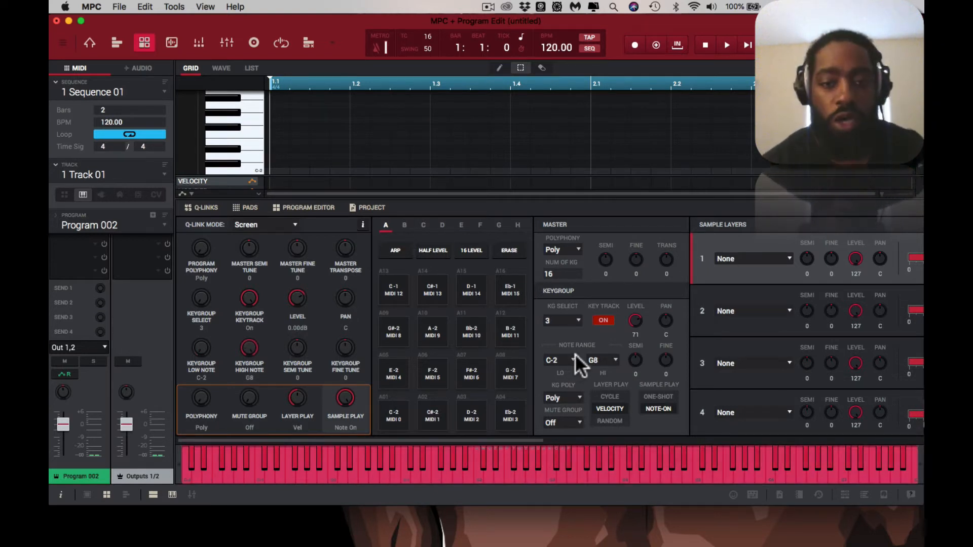
Step: Select keygroup 3 and set its note range from C0 to B0
click(564, 320)
click(566, 109)
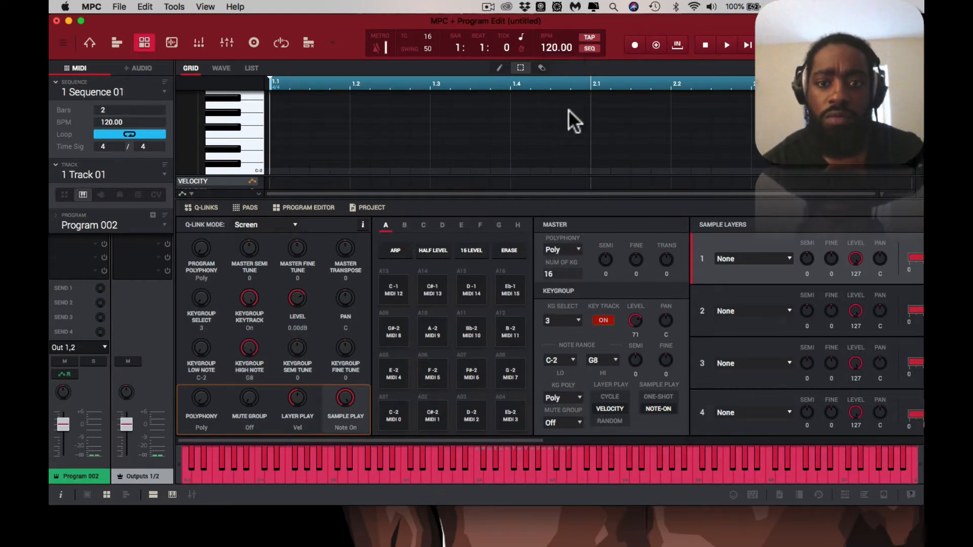
click(573, 355)
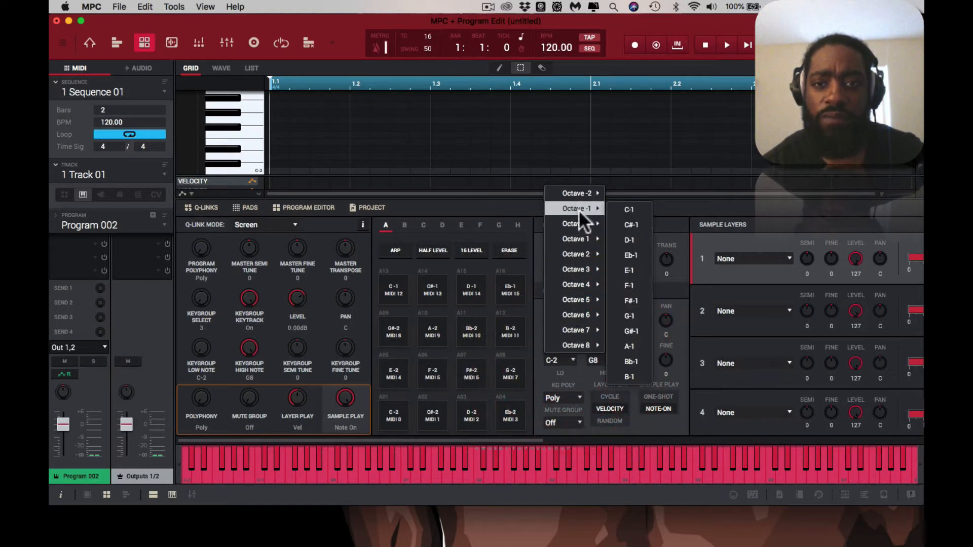
mouse_move(582, 224)
click(627, 225)
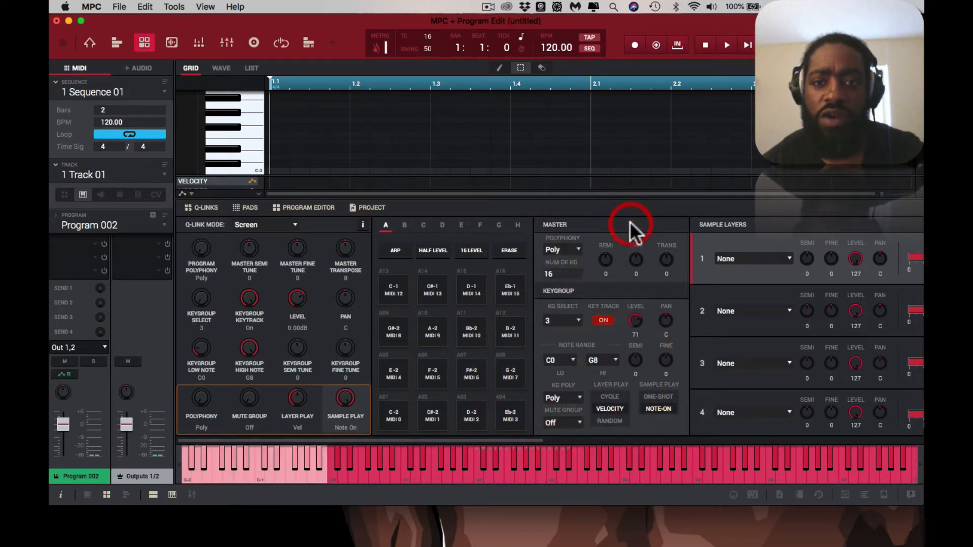
click(612, 360)
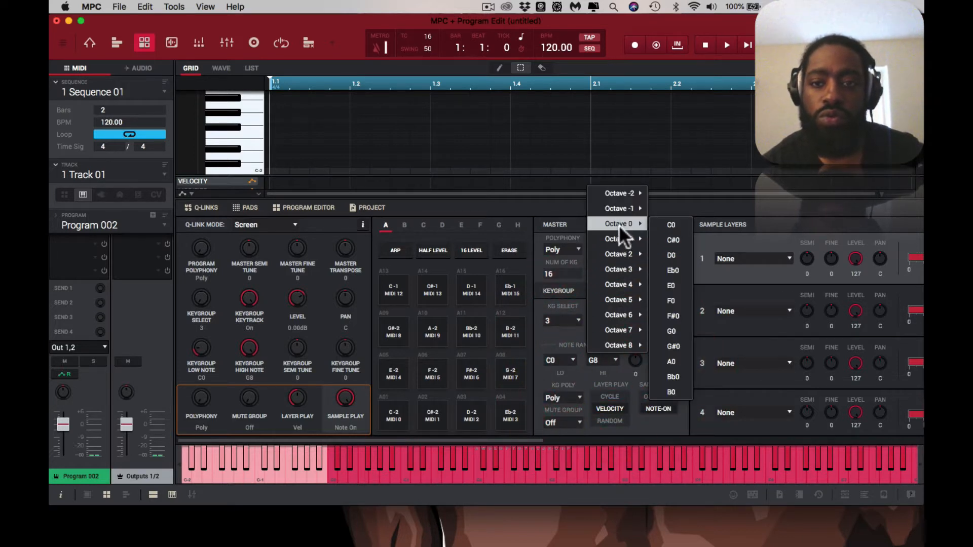
click(673, 392)
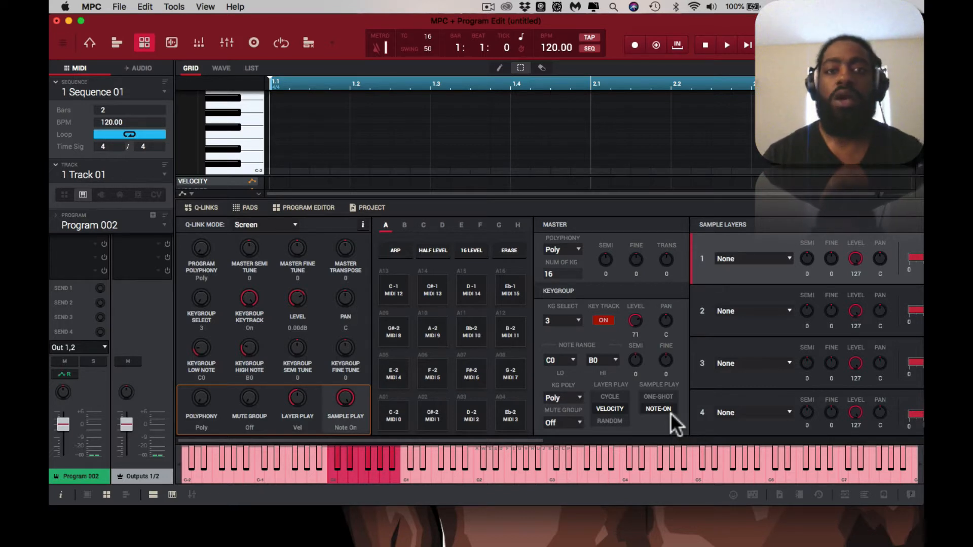
Step: Select keygroup 4 and set its note range from C1 to B1
click(576, 319)
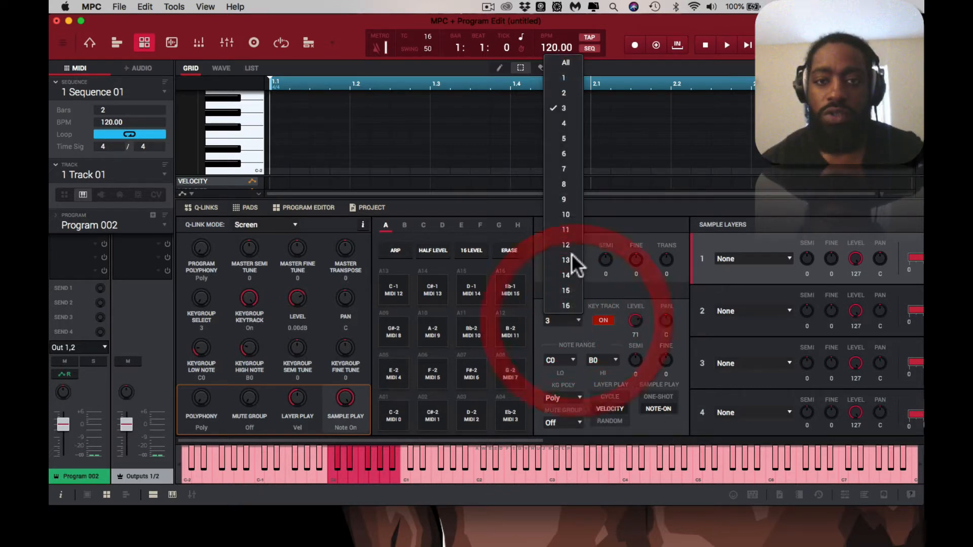
click(572, 123)
click(573, 358)
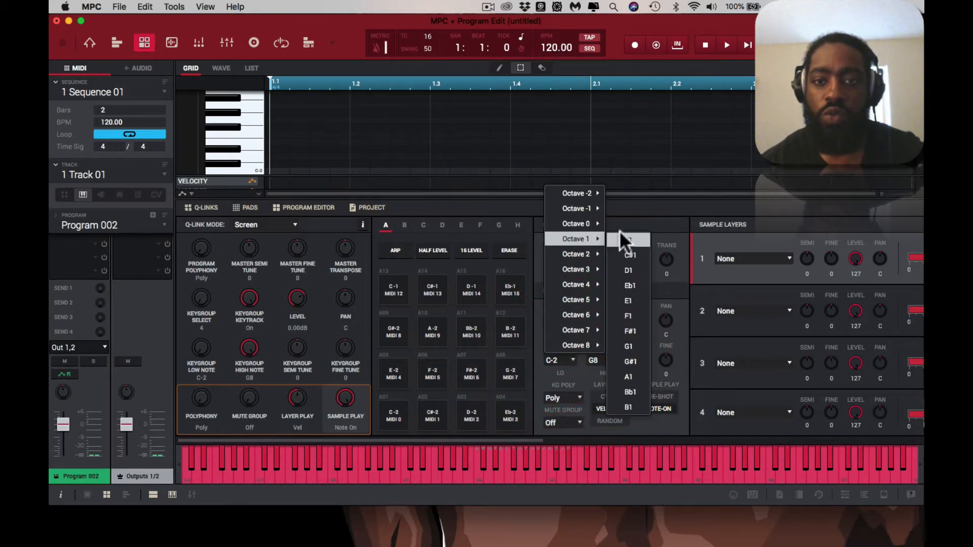
click(627, 239)
click(598, 360)
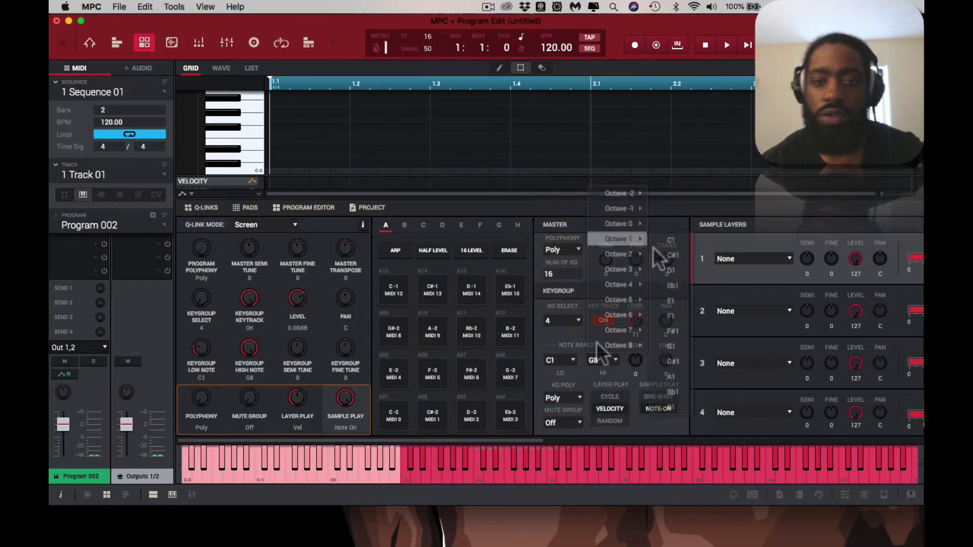
click(672, 406)
click(579, 320)
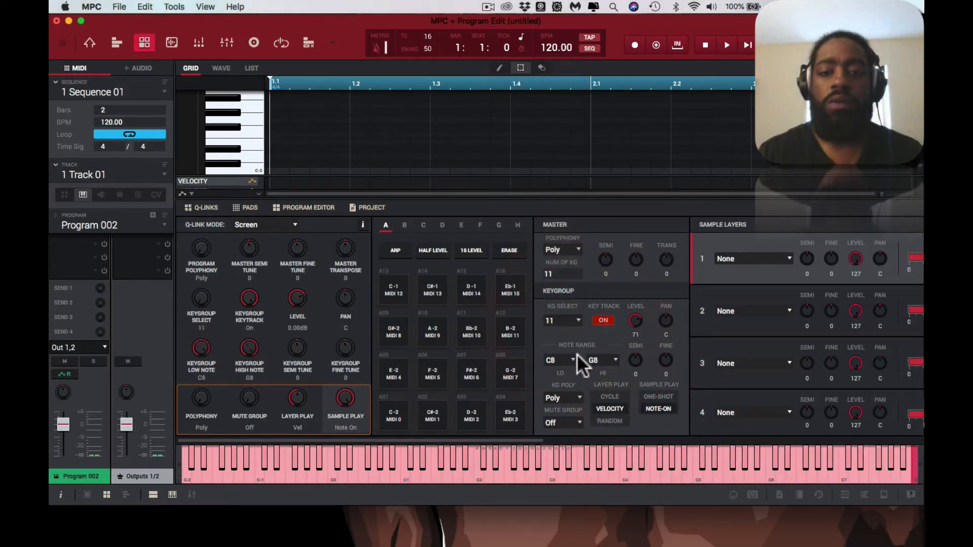
click(573, 358)
mouse_move(572, 341)
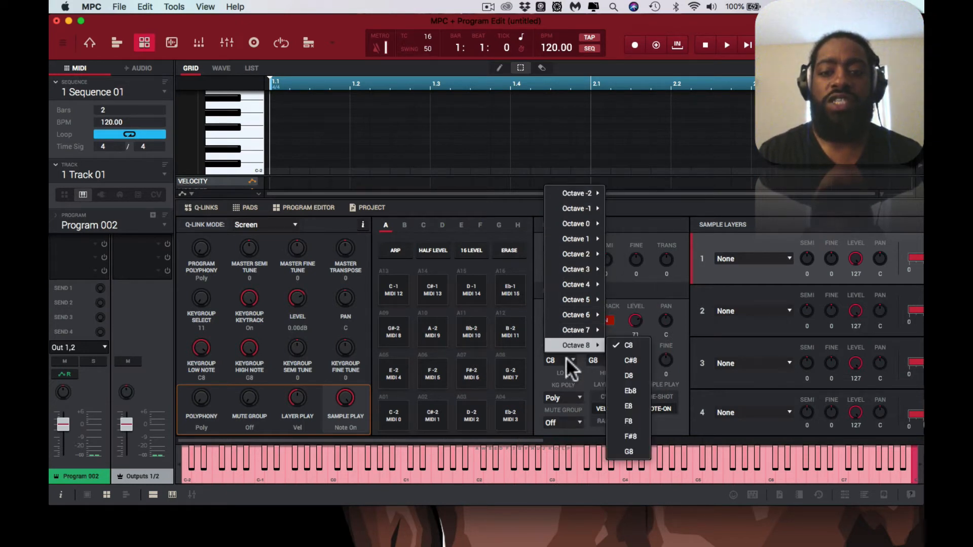
click(573, 378)
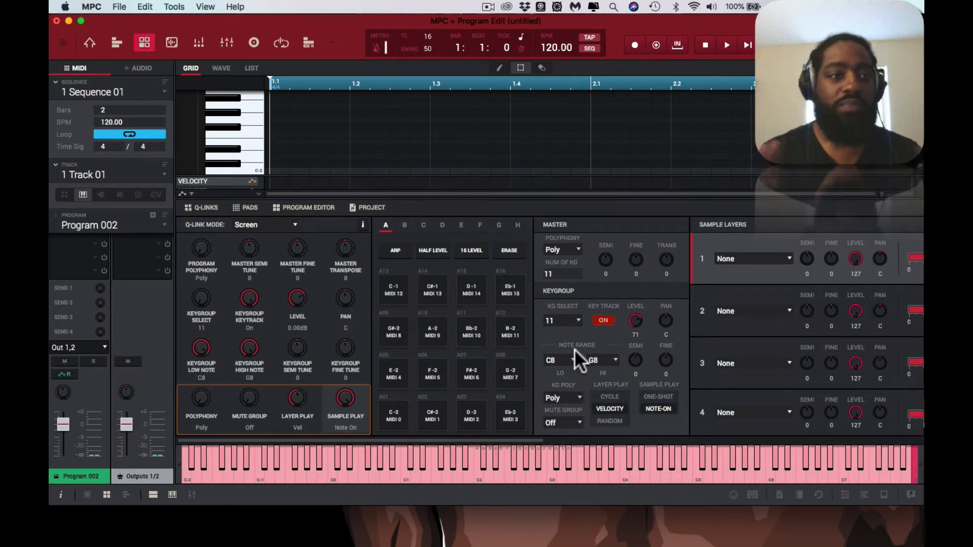
Step: Rename the keygroup program as Blank Keygroup
click(108, 226)
double_click(108, 226)
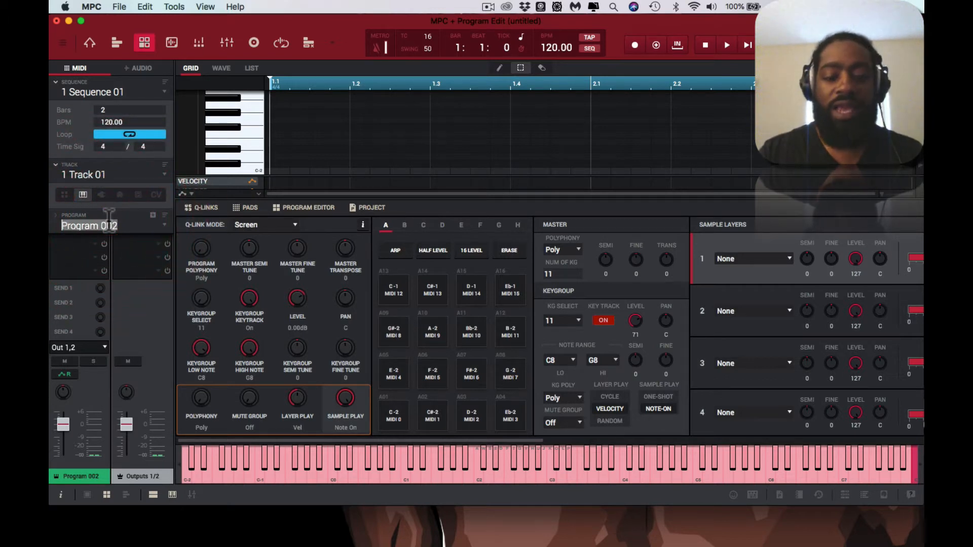
text(Bla)
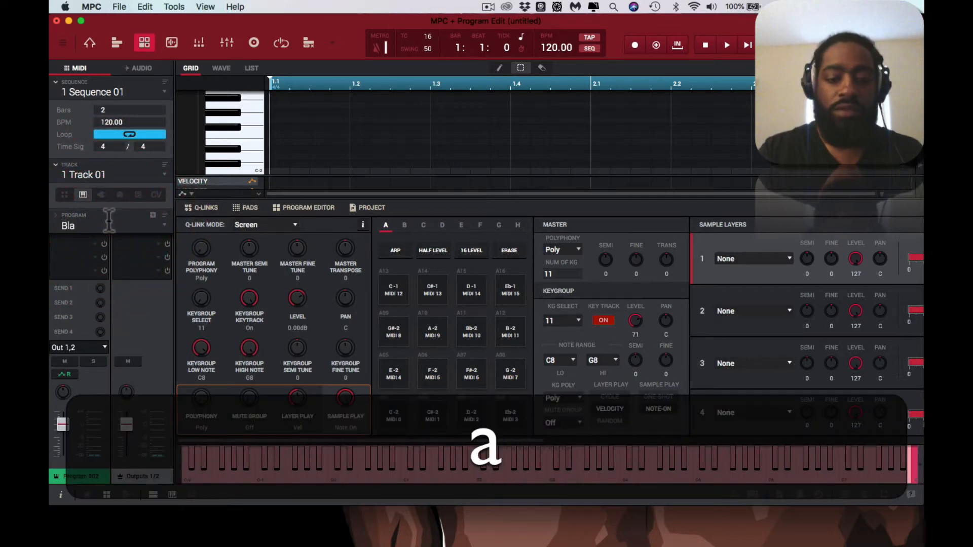
text(nk Keygroup)
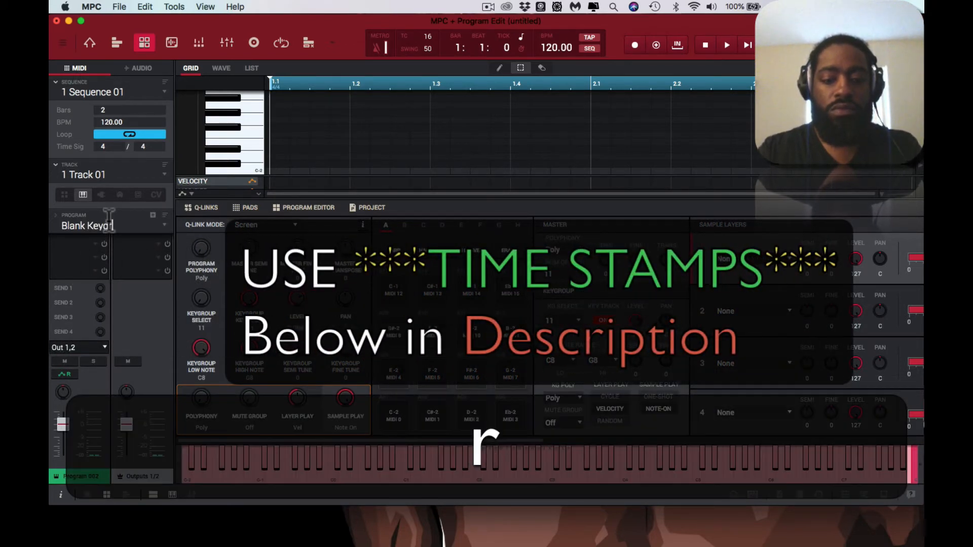
key(Return)
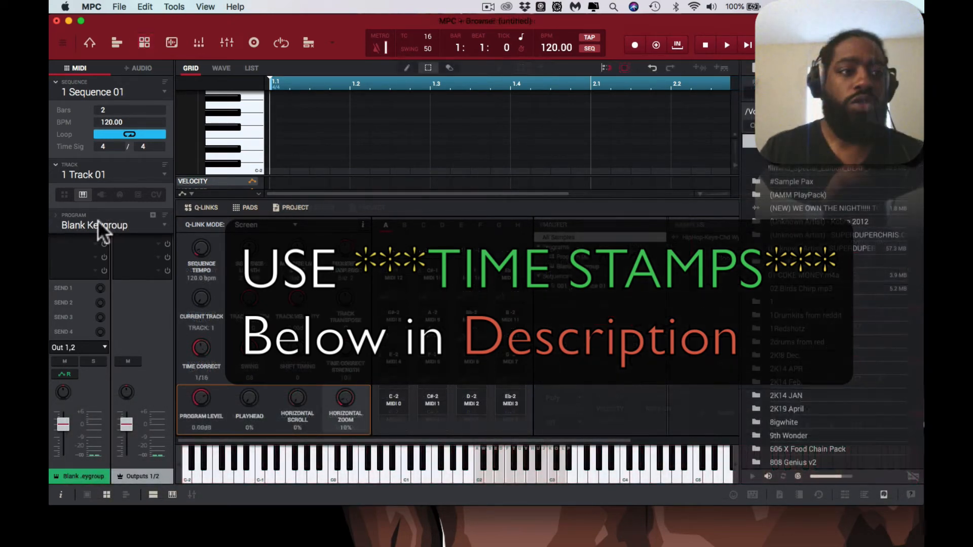
Step: Save the current program as Blank Keygroup.xpm, choosing the G-DRIVE SOUNDS PLUS drive as the location
click(97, 220)
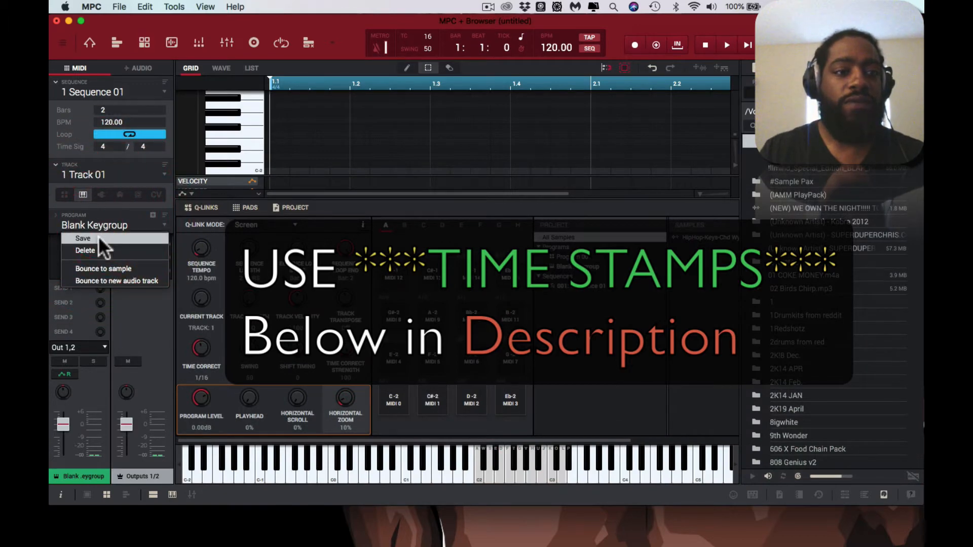
click(82, 238)
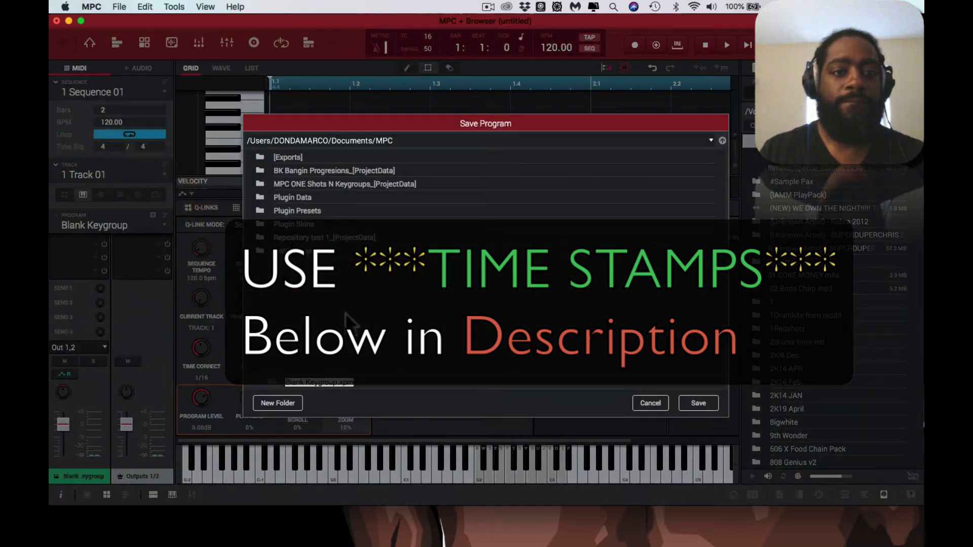
click(710, 137)
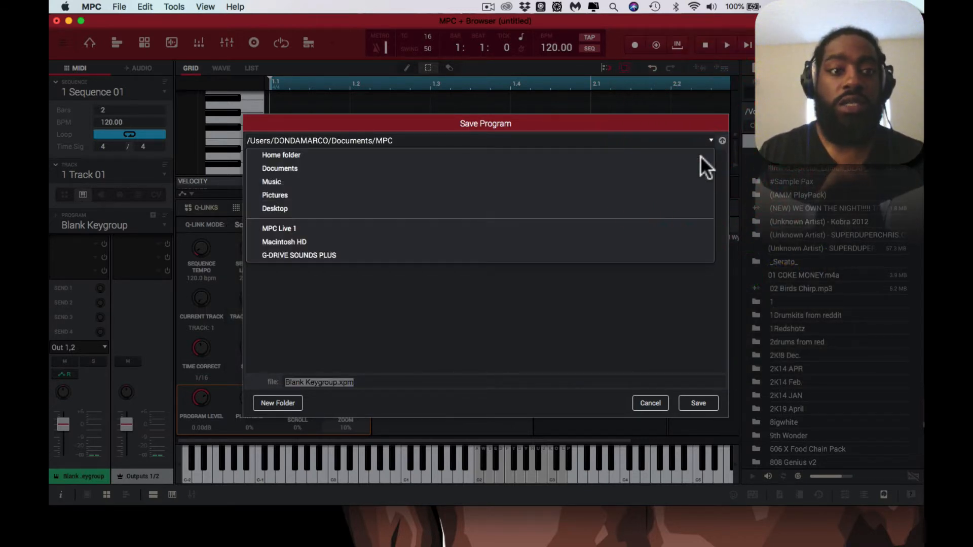
click(676, 251)
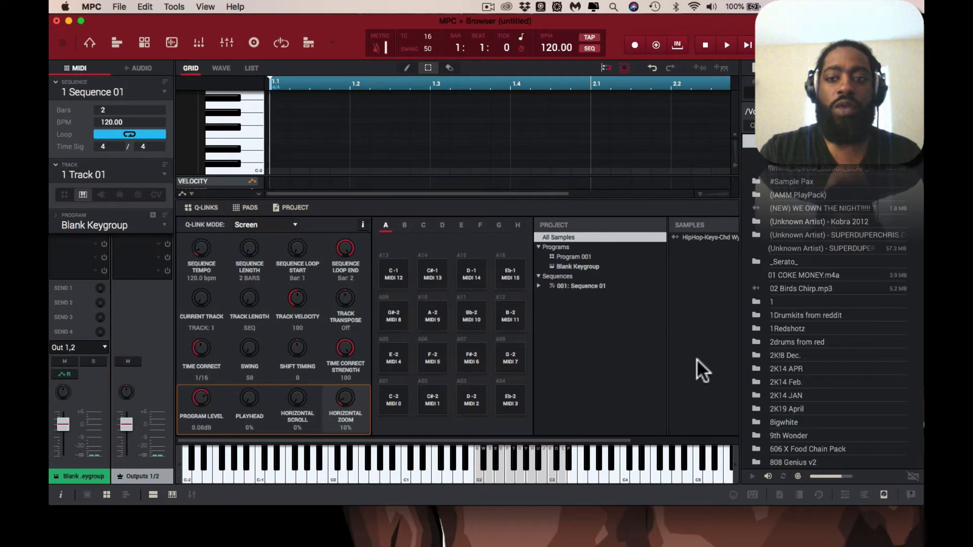
Step: Start a new project without saving the changes to the untitled one
key(super)
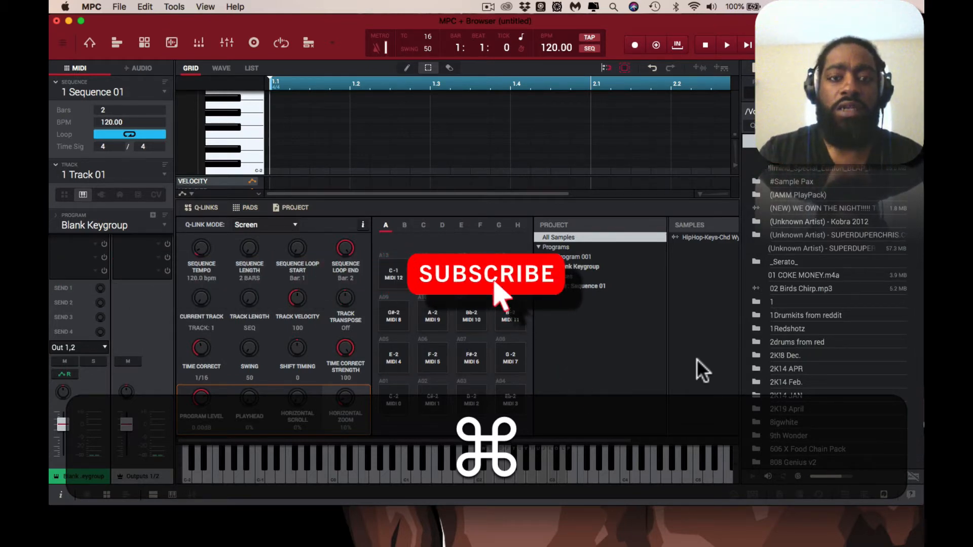
key(super+n)
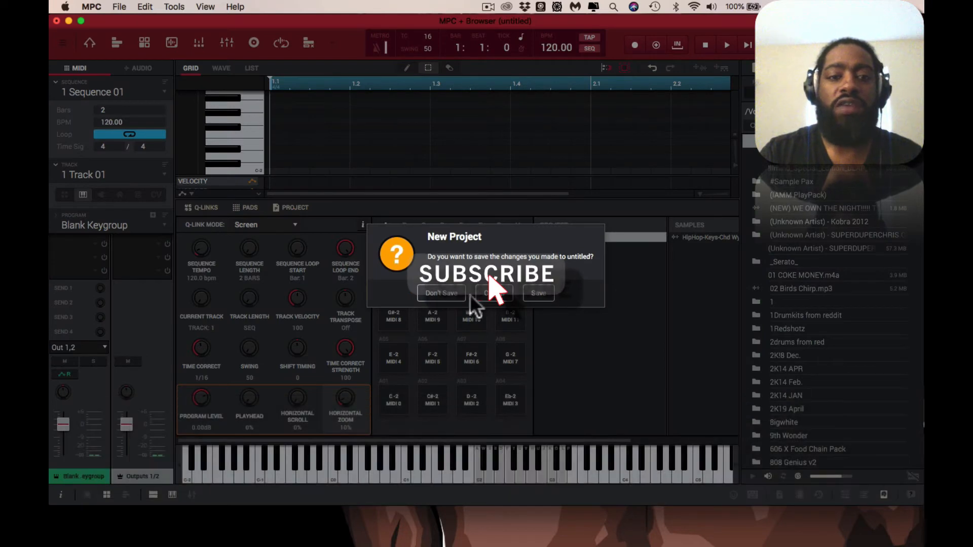
click(443, 293)
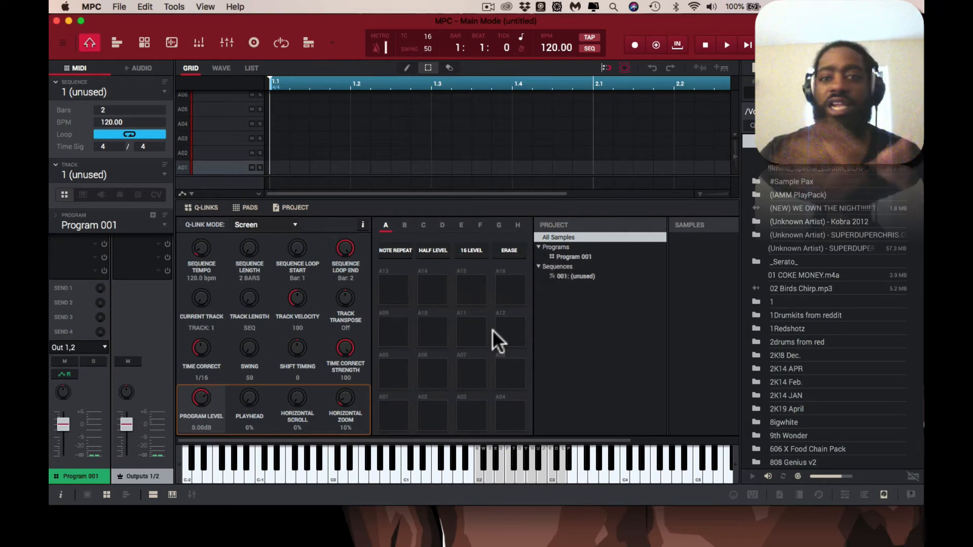
Step: Hide MPC to reach the desktop, then load the saved Blank Keygroup program into the project, replacing the existing program of that name
key(super+h)
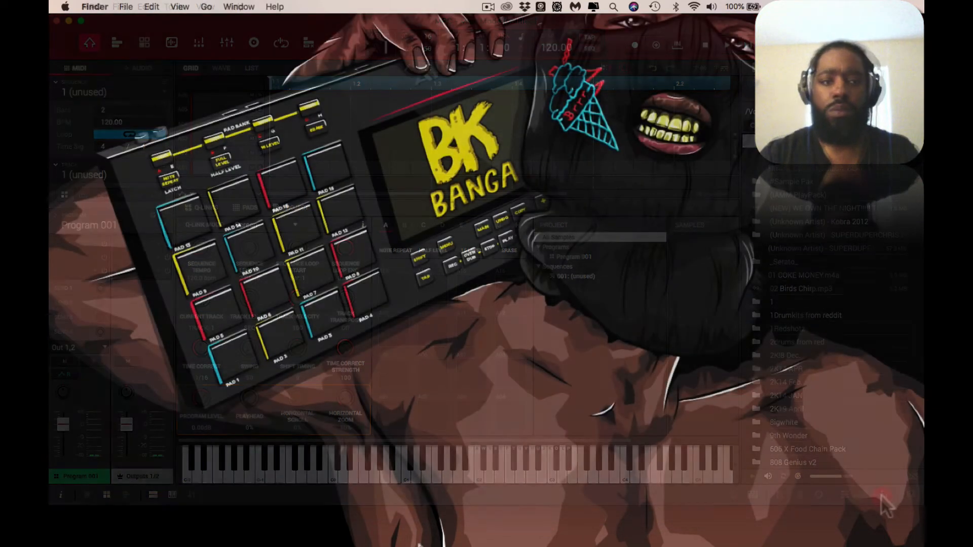
click(187, 526)
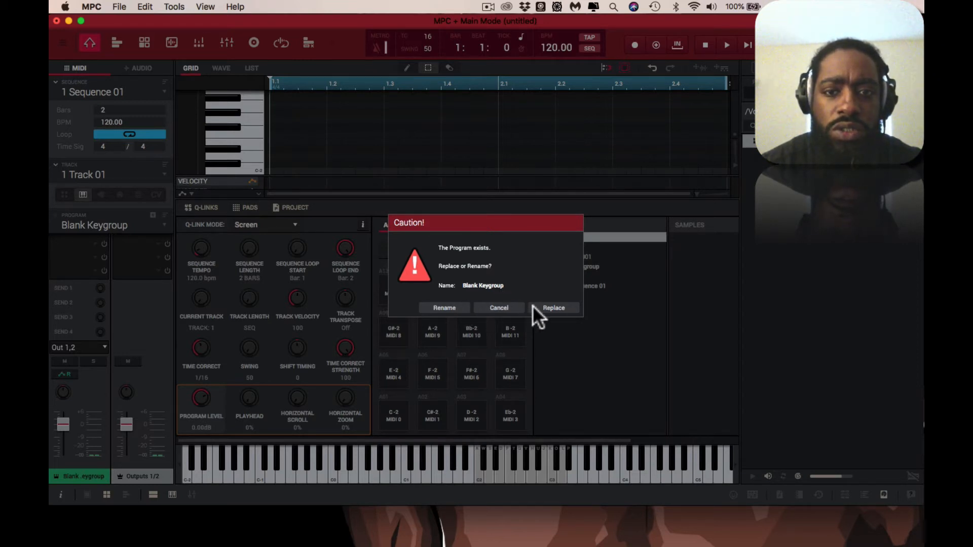
click(552, 305)
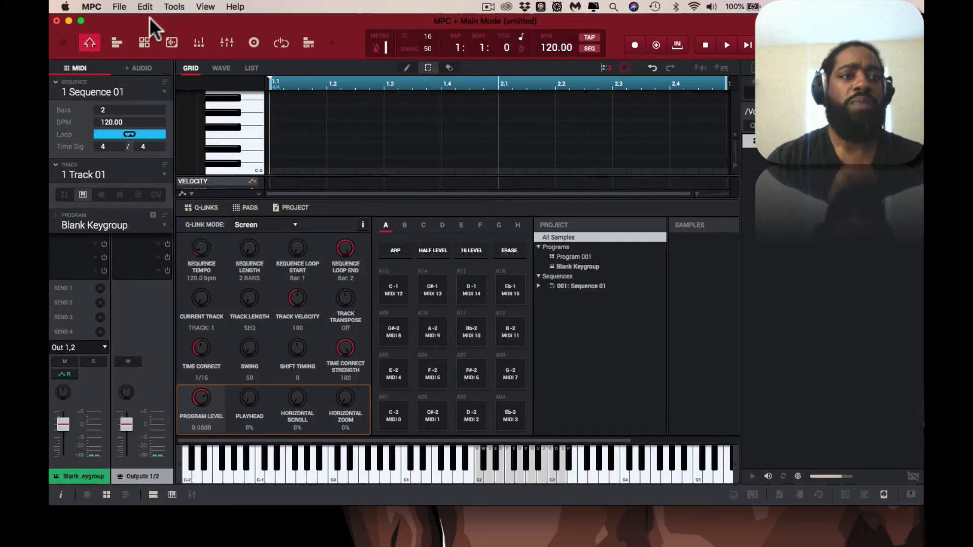
Step: Show the Blank Keygroup program in the program editing view and hide the media browser
click(144, 43)
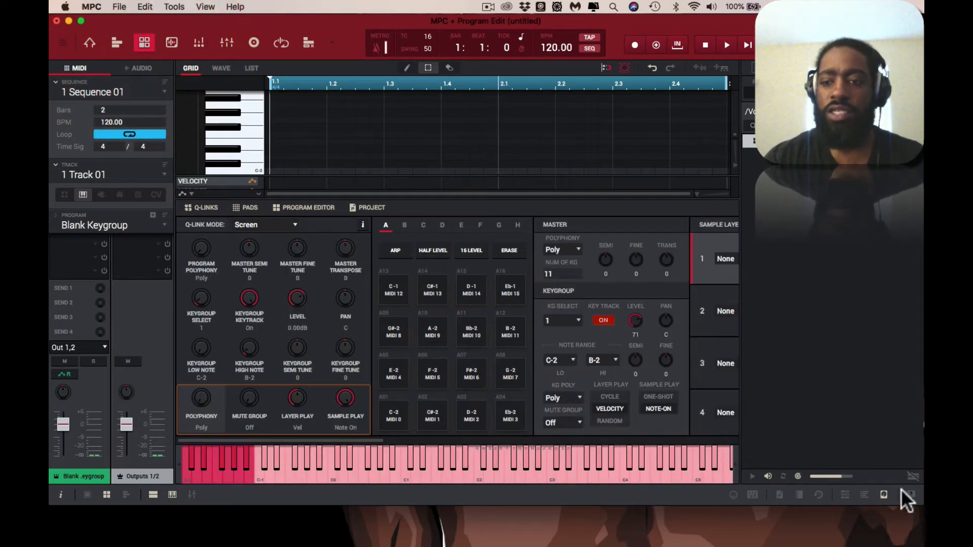
click(881, 494)
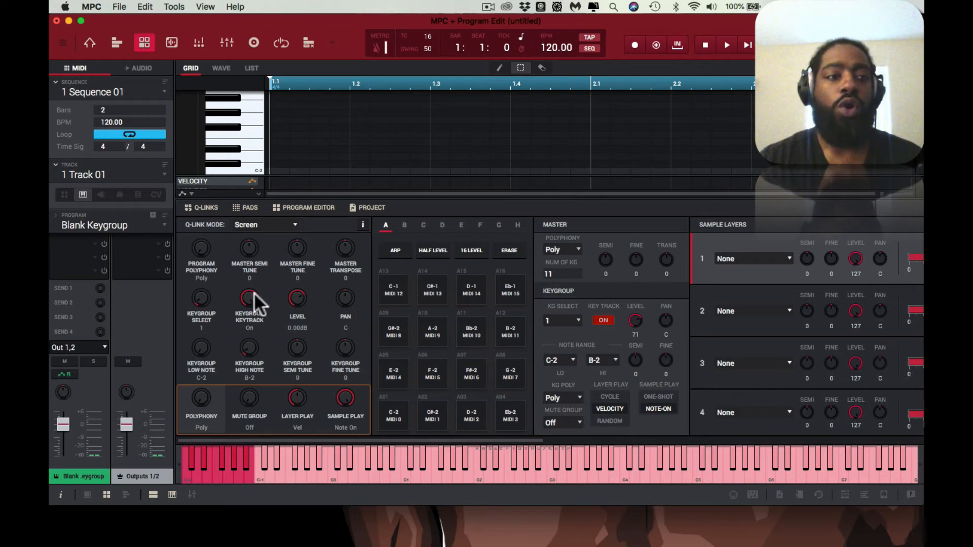
right_click(117, 223)
double_click(116, 224)
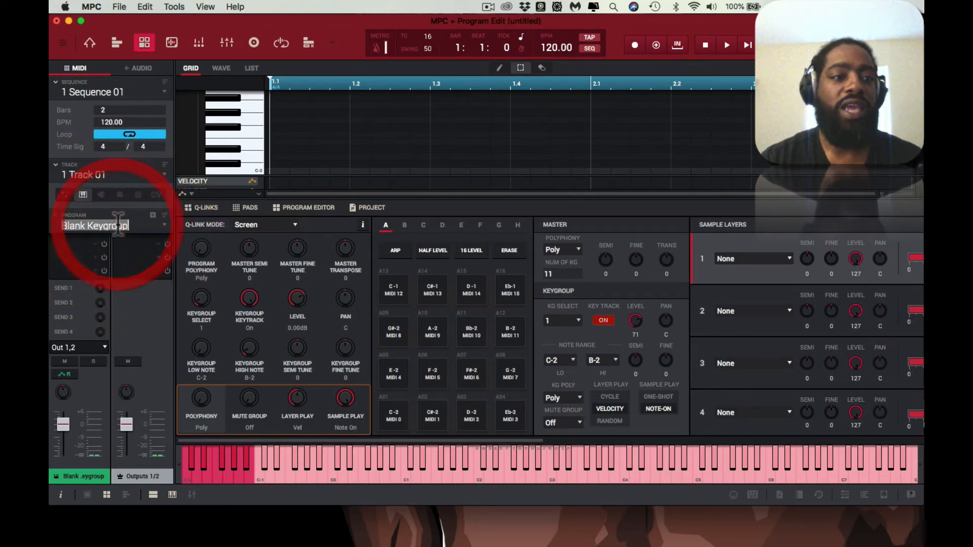
click(115, 22)
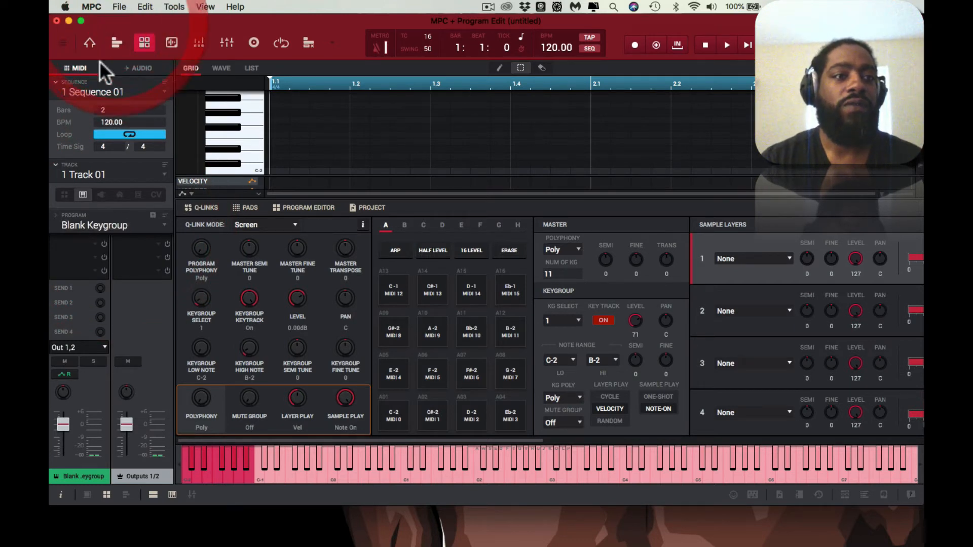
right_click(92, 92)
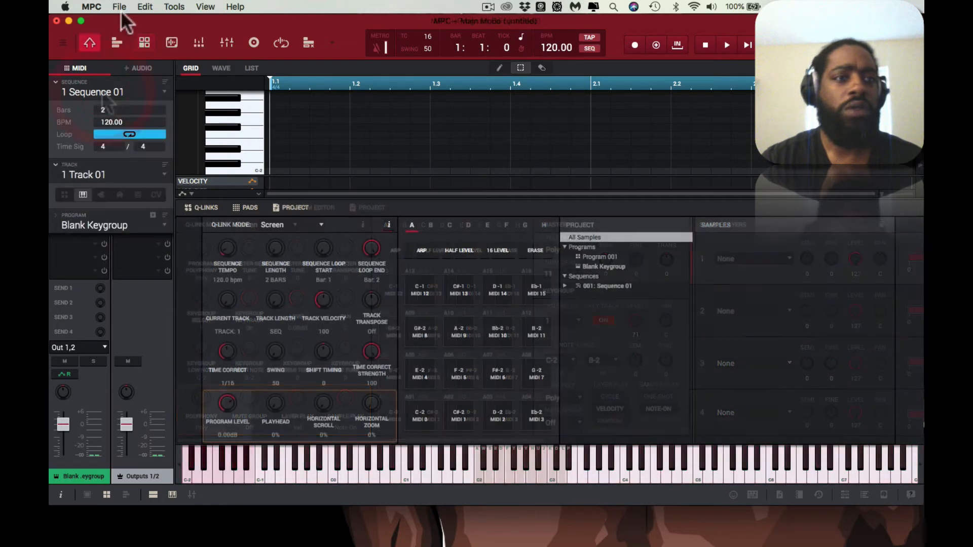
Step: Duplicate the Blank Keygroup program and open the list of programs available to the track
click(120, 7)
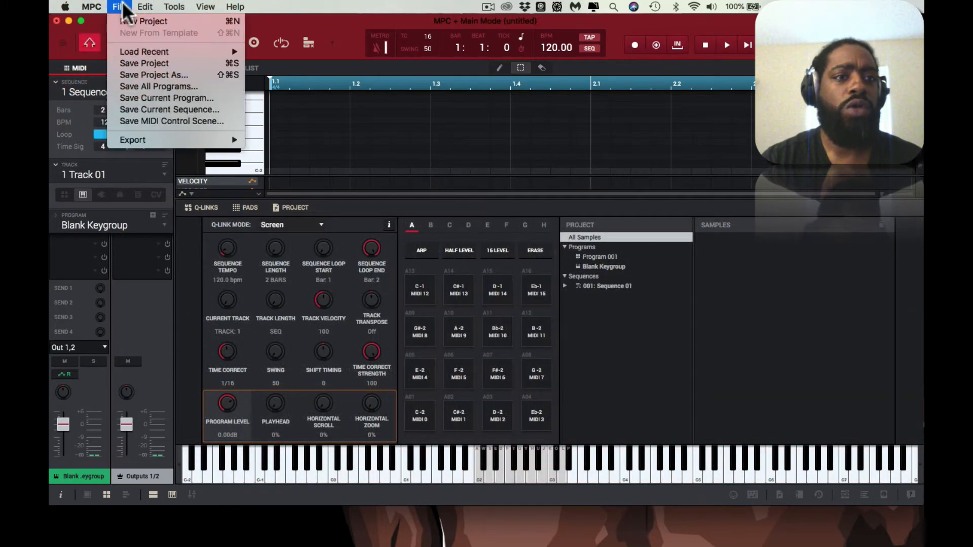
mouse_move(141, 10)
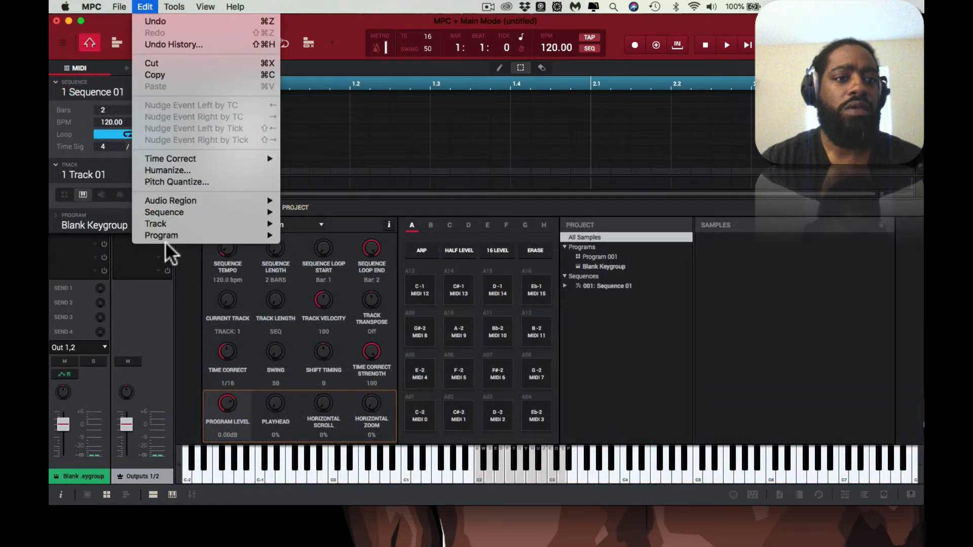
mouse_move(165, 236)
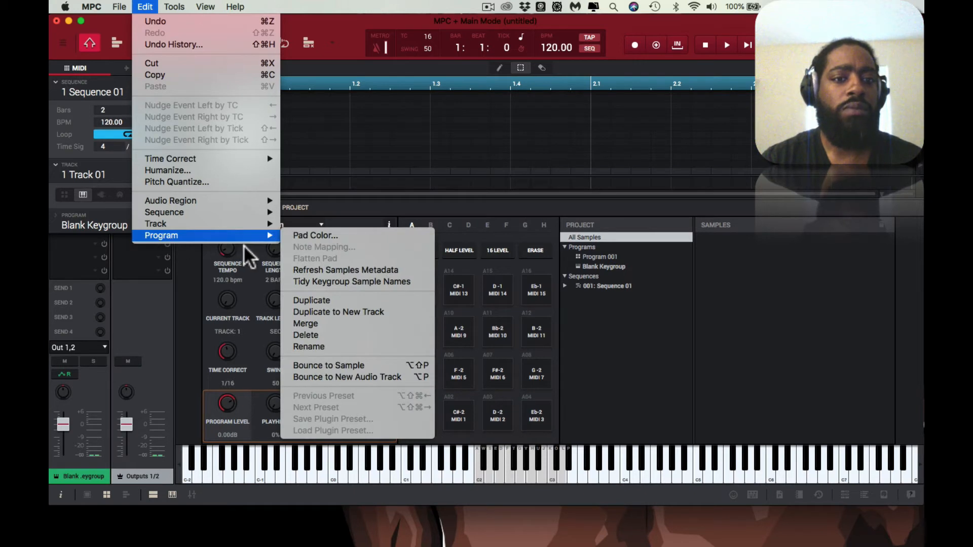
click(302, 300)
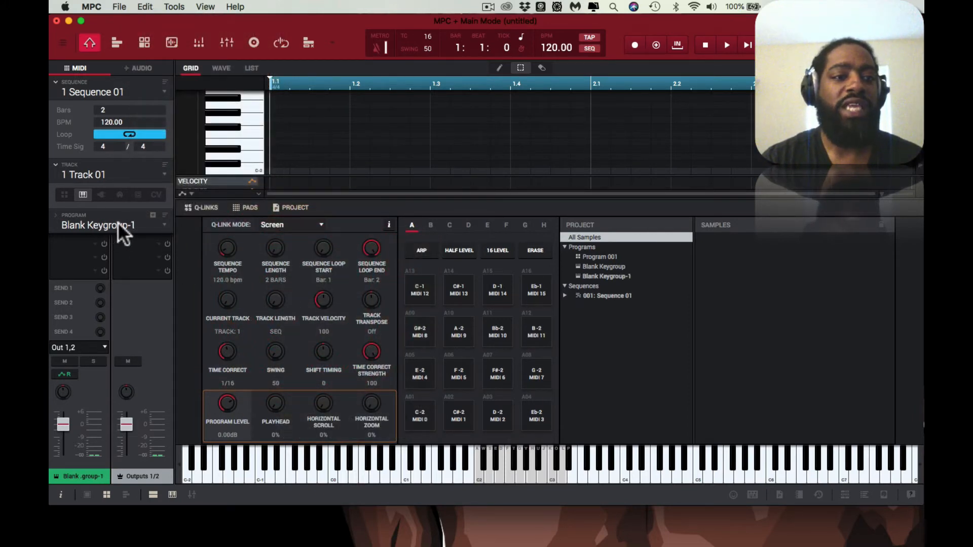
click(165, 226)
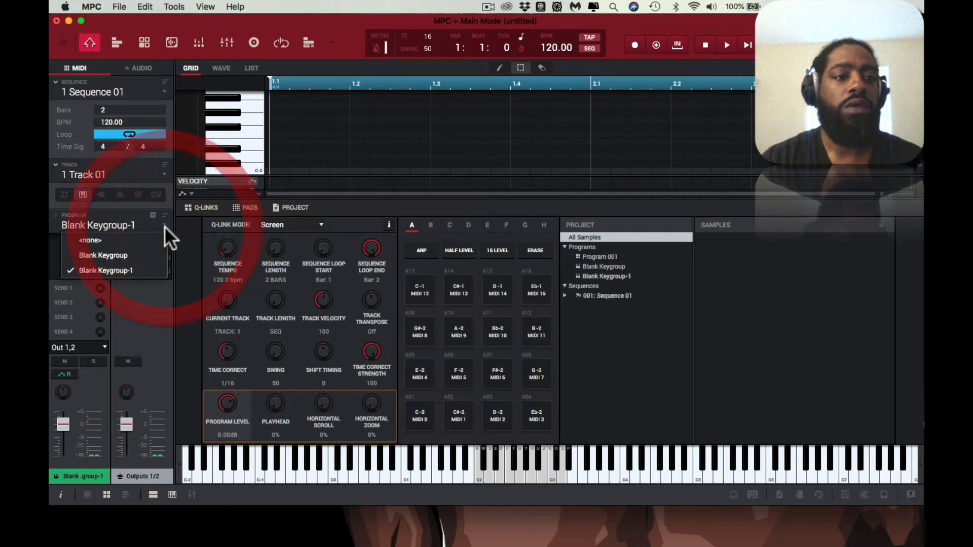
Step: Assign the Blank Keygroup program to the track and load the Melodic-Bells-MX Bls10 sample from the media browser's Bells category, then hide the browser
click(162, 251)
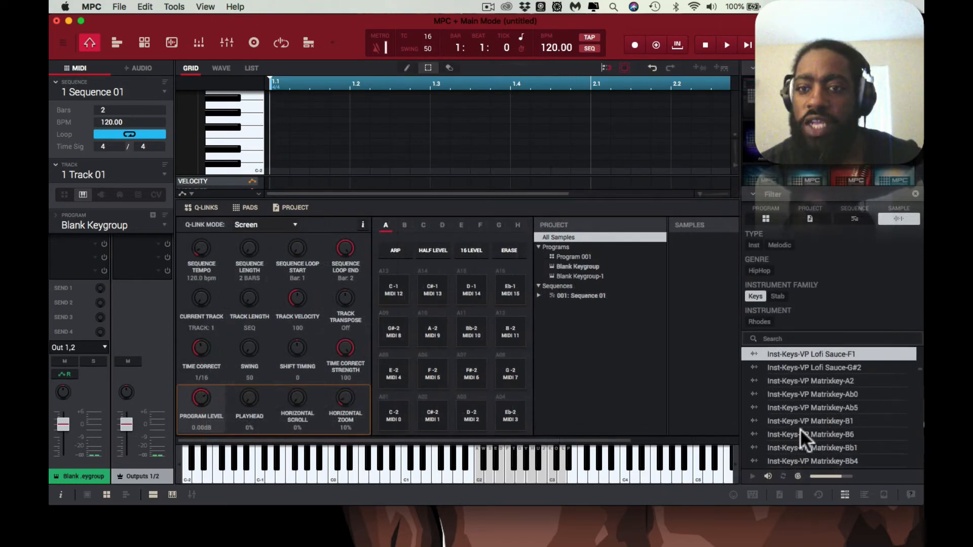
scroll(800, 429, down, 2)
scroll(800, 428, up, 5)
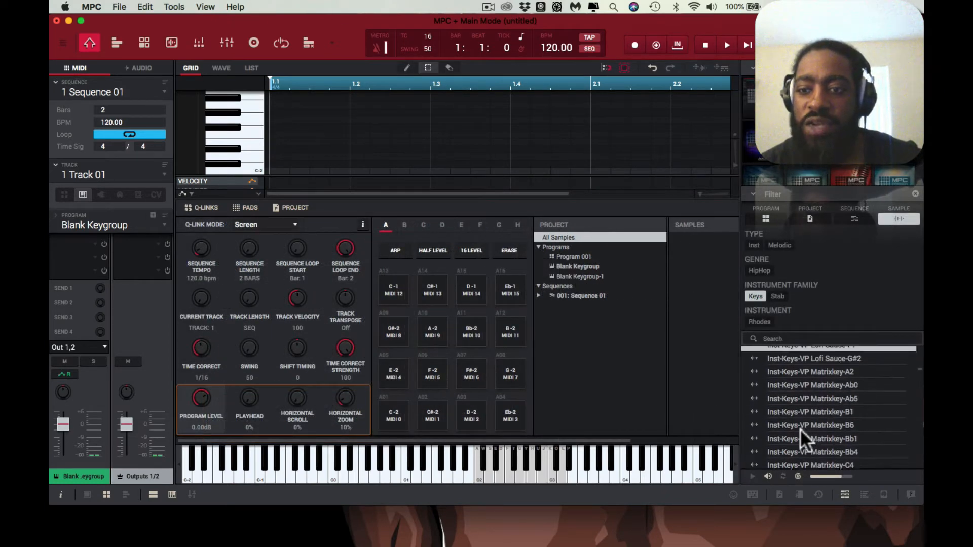
scroll(801, 429, up, 1)
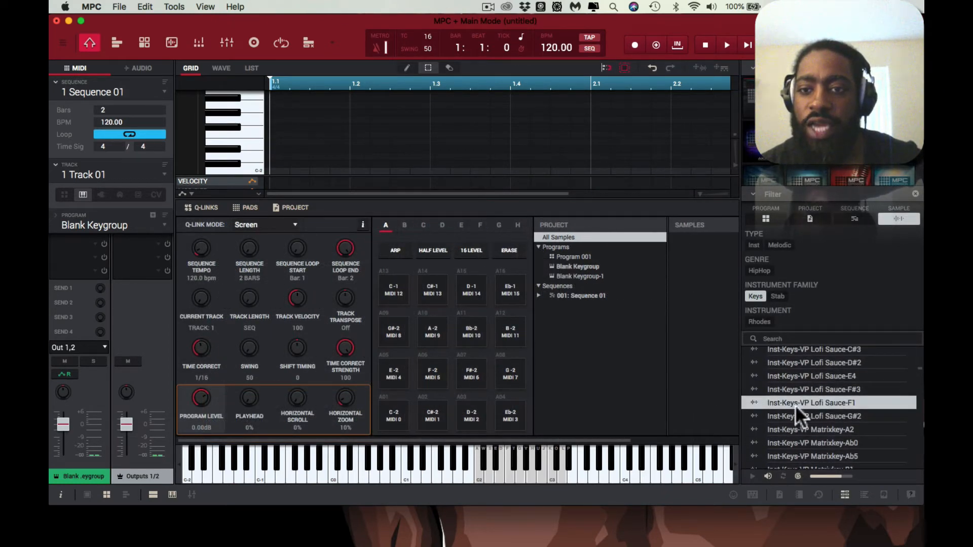
click(756, 292)
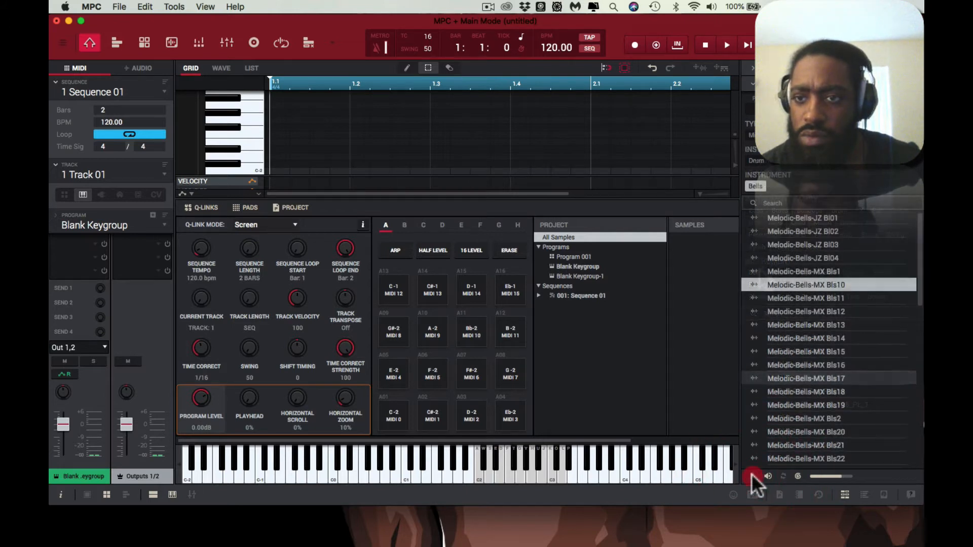
click(752, 474)
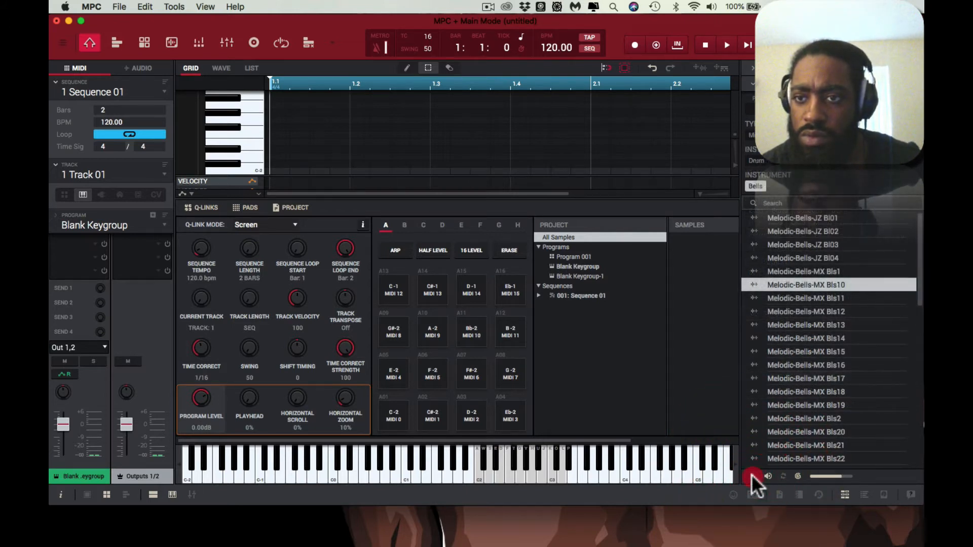
double_click(798, 285)
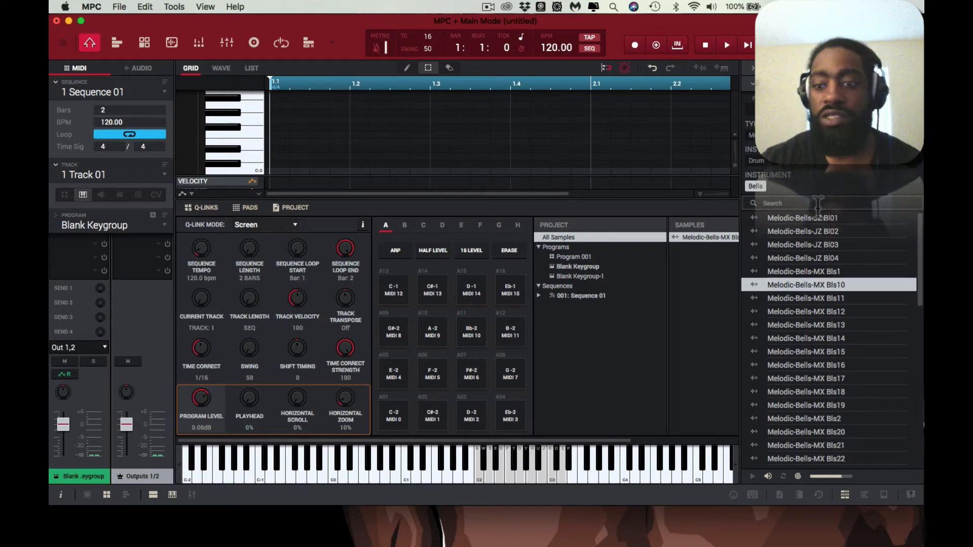
click(844, 492)
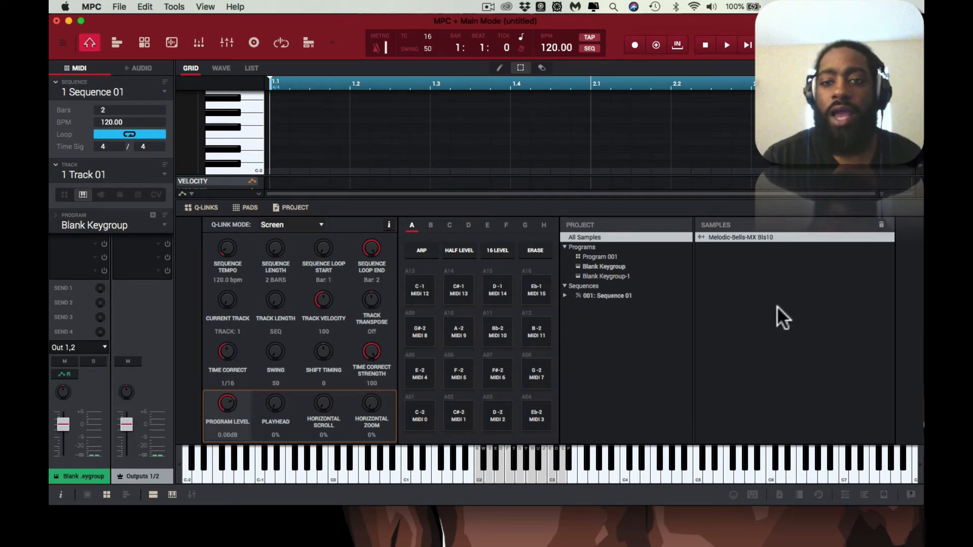
Step: Check the root note of the Melodic-Bells-MX Bls10 sample in the sample editor and return to the main view
double_click(704, 236)
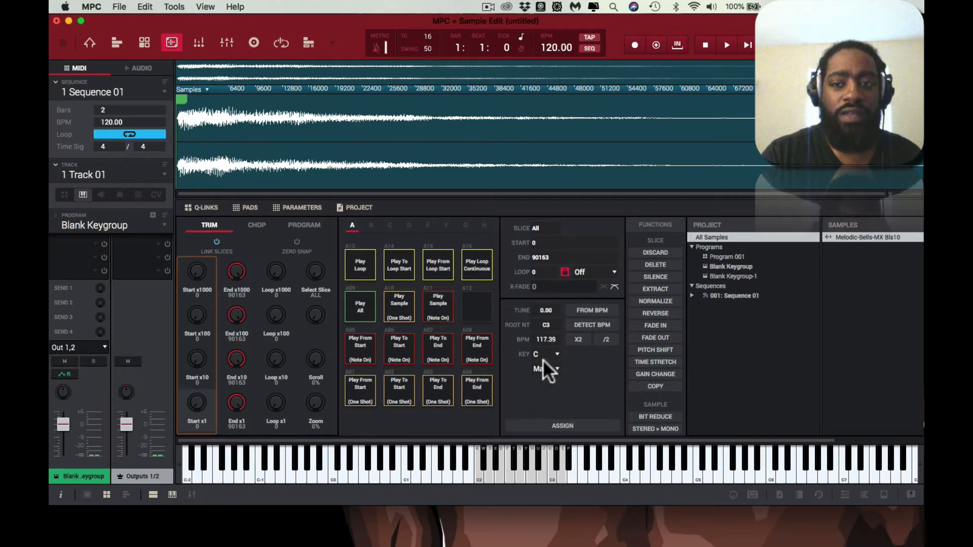
click(90, 47)
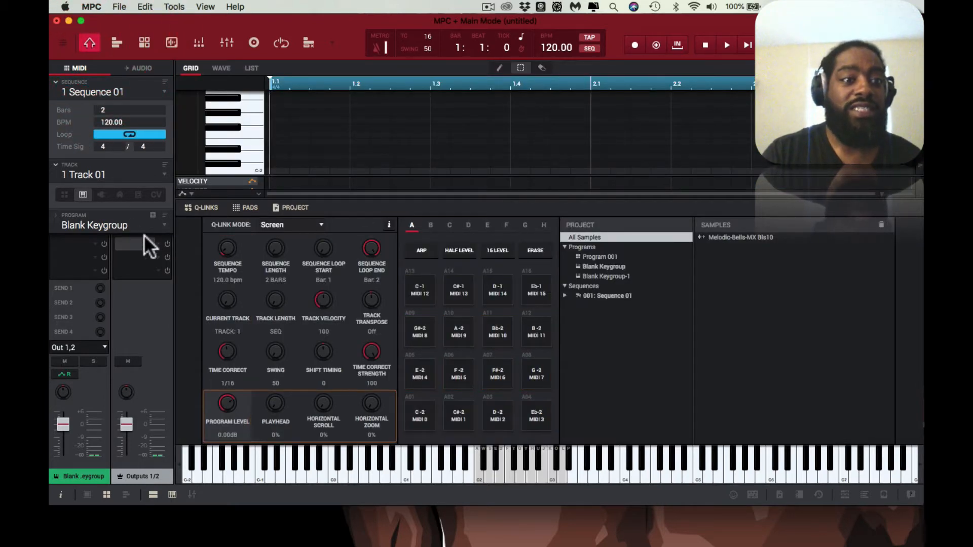
Step: Collapse the sequence settings and load the Ampire Audio Unit into the first insert slot of Outputs 1/2
click(56, 82)
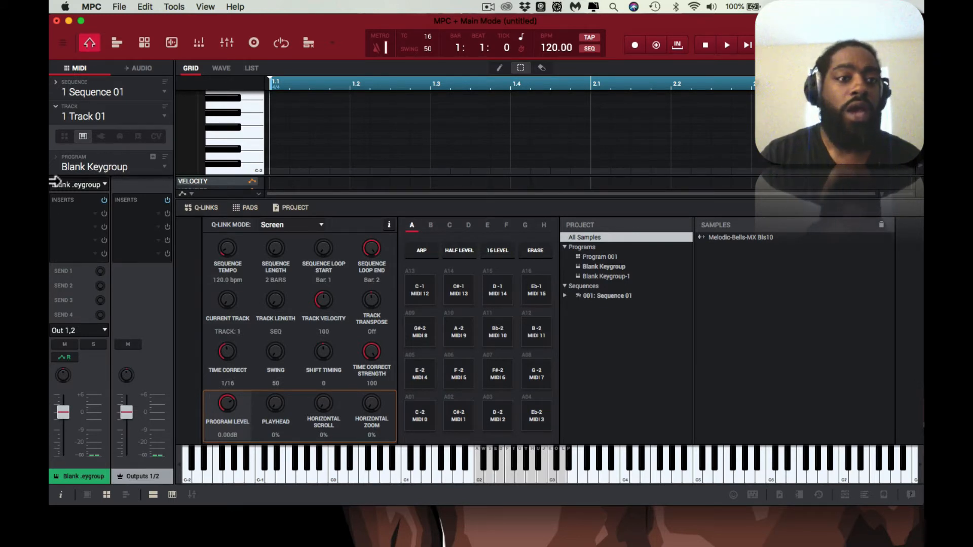
double_click(157, 212)
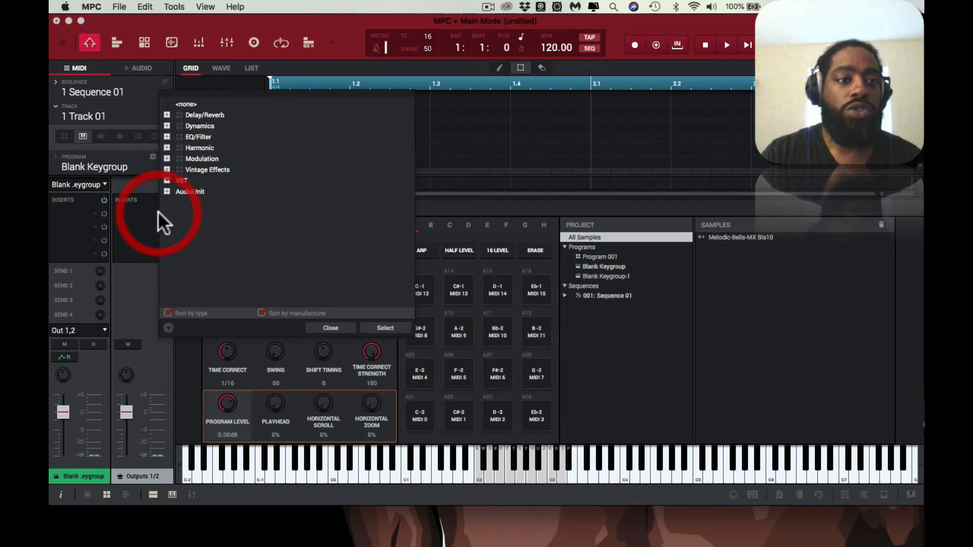
click(167, 181)
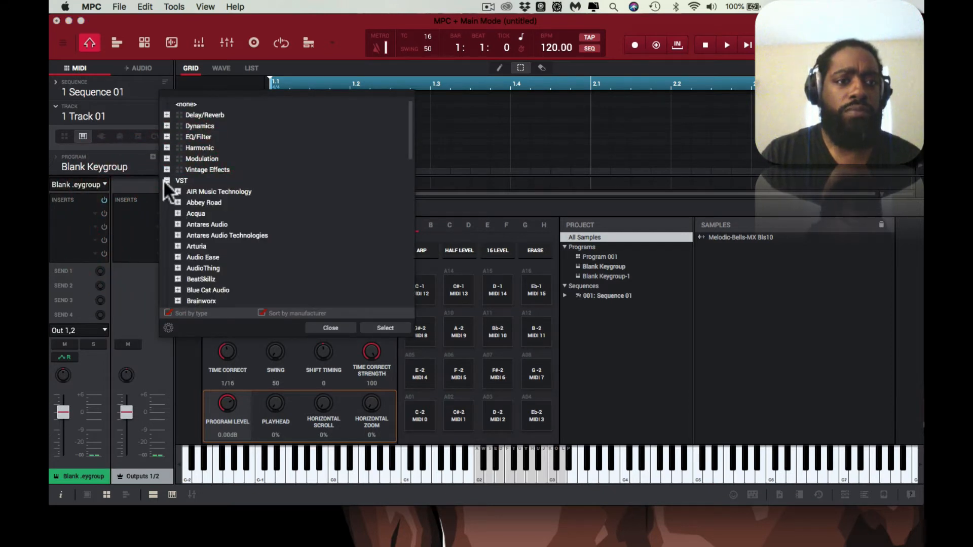
click(167, 180)
click(167, 192)
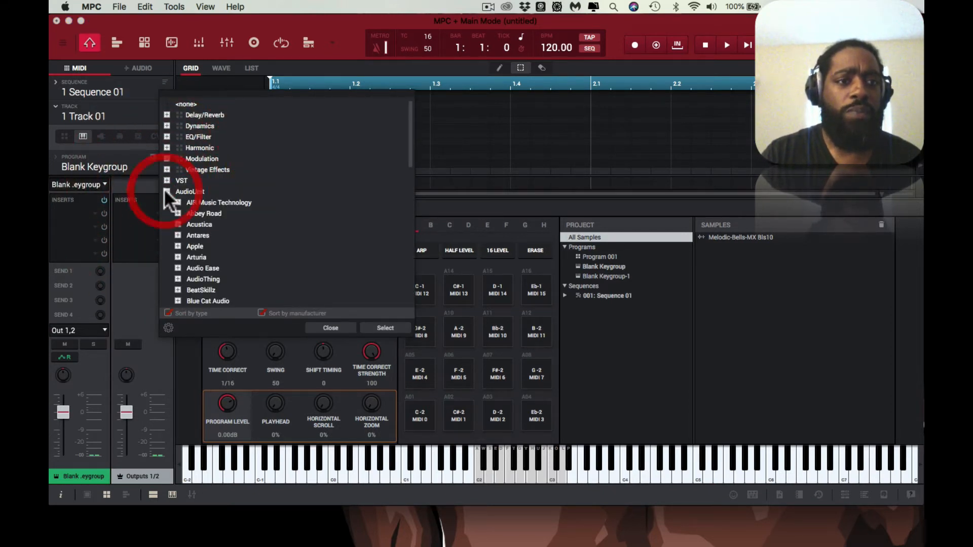
scroll(174, 254, down, 10)
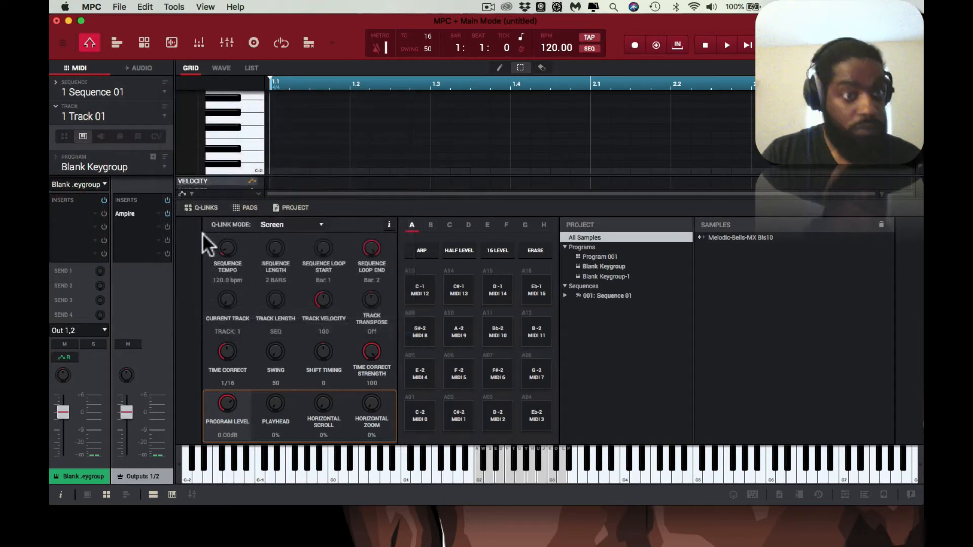
Step: Load the HoRNet SongKey MK3 plugin into the second insert slot of Outputs 1/2
click(156, 226)
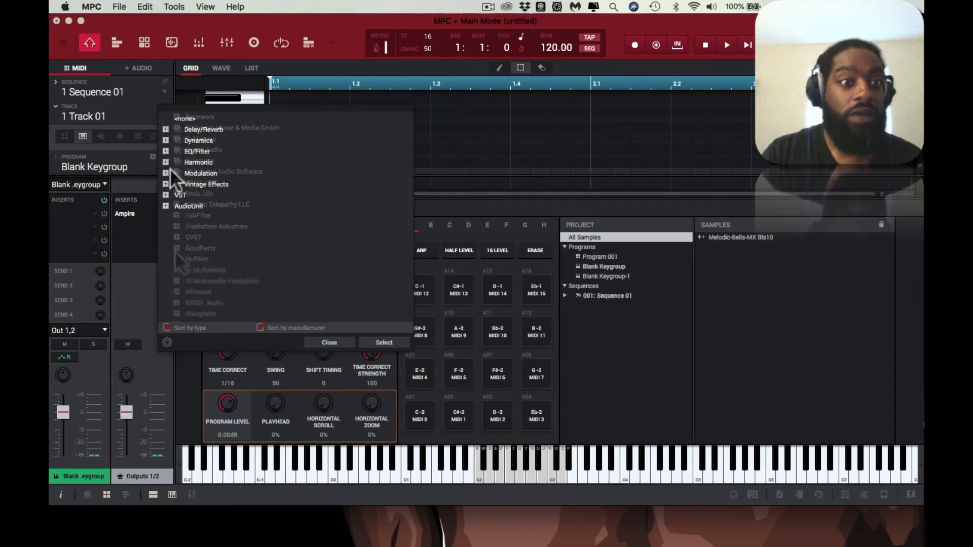
click(176, 257)
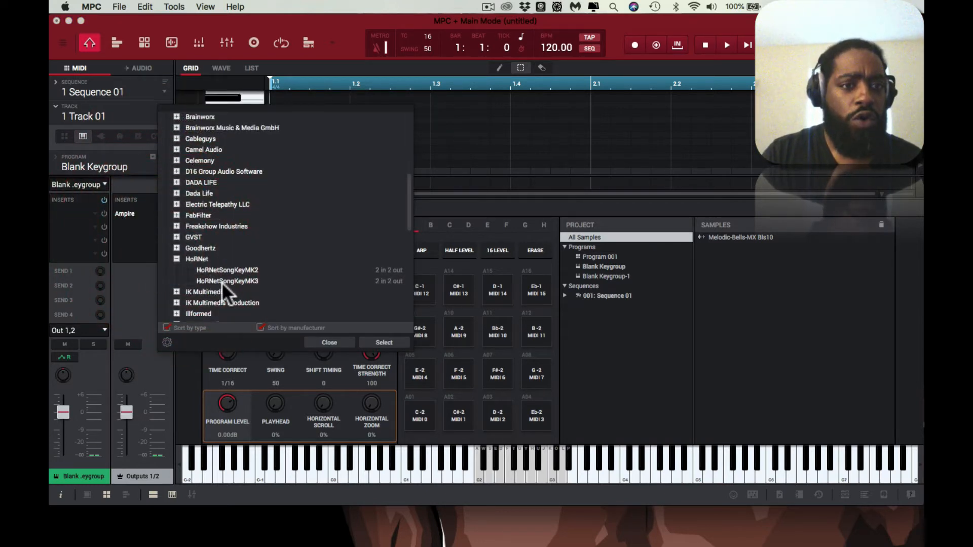
double_click(221, 282)
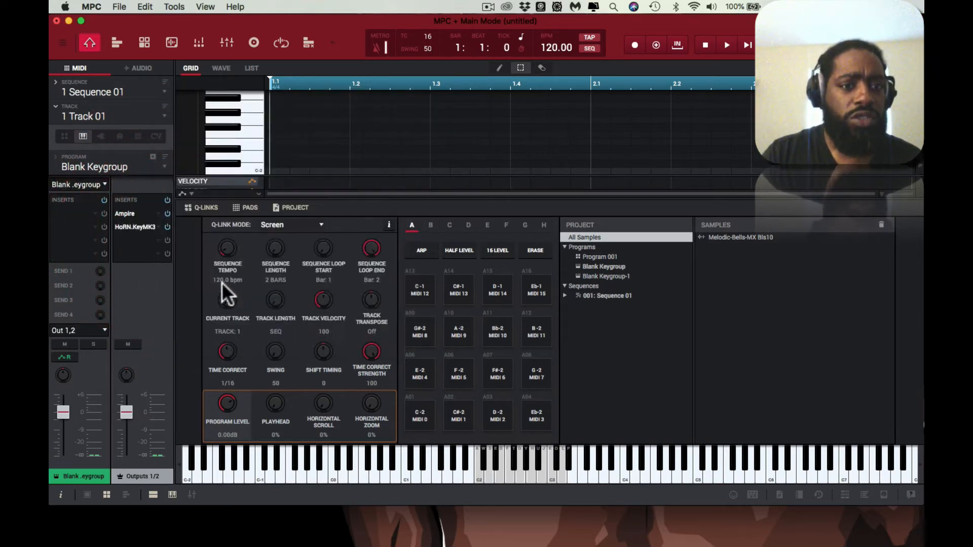
Step: Load the Mixed In Key SE Audio Unit into the third insert slot of Outputs 1/2
click(159, 239)
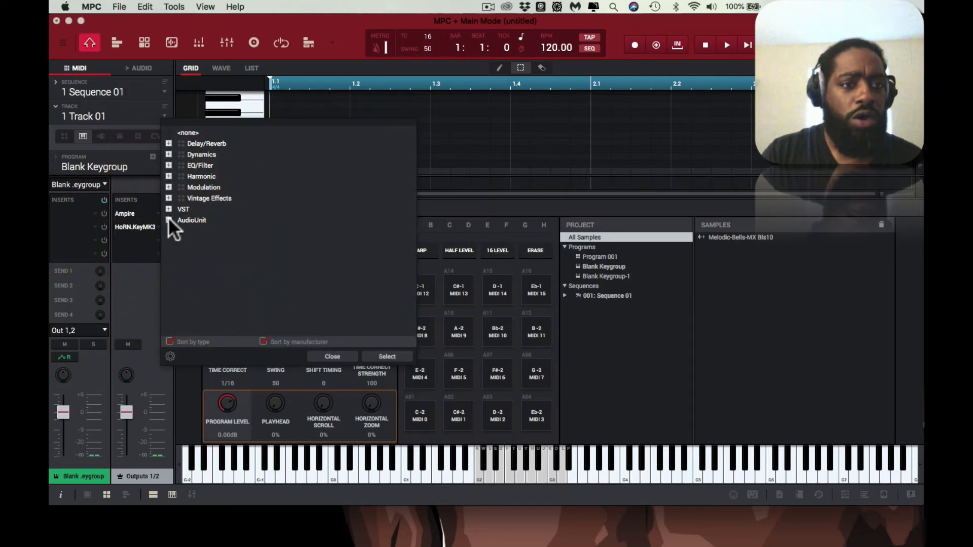
click(169, 220)
scroll(172, 253, down, 5)
click(179, 278)
double_click(220, 290)
Step: Examine the pitch and key detection displays of the Ampire tuner, HoRNet SongKey MK3 and Mixed In Key SE
double_click(135, 210)
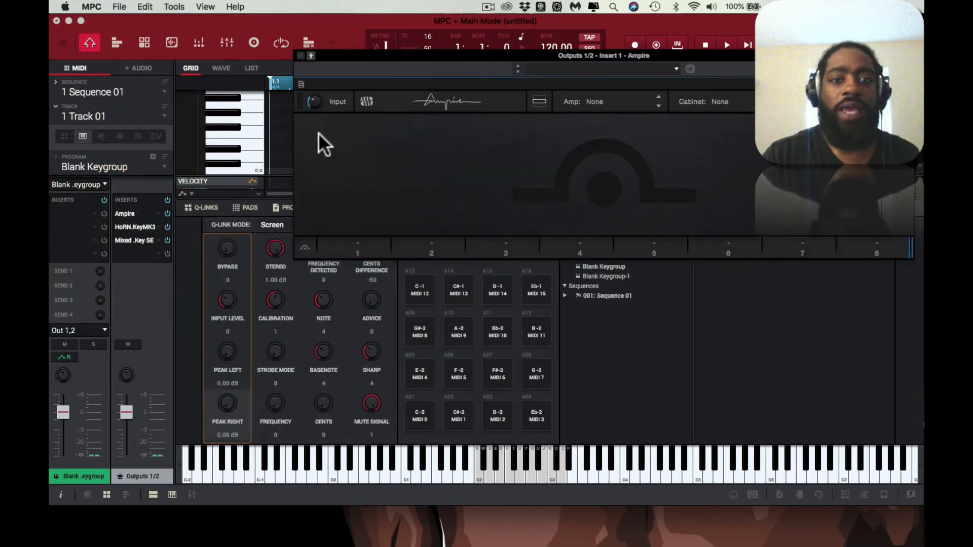
drag(452, 56, 336, 62)
click(717, 108)
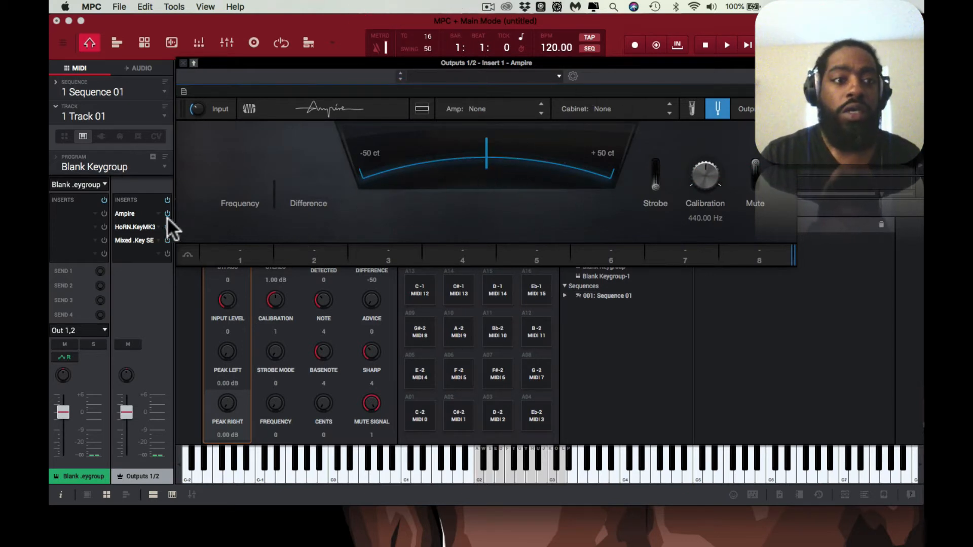
double_click(146, 223)
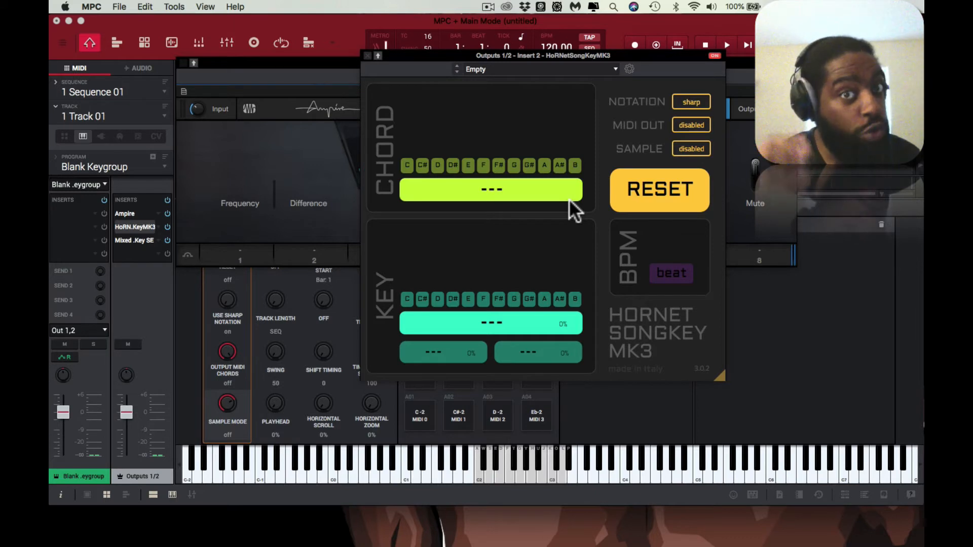
double_click(135, 239)
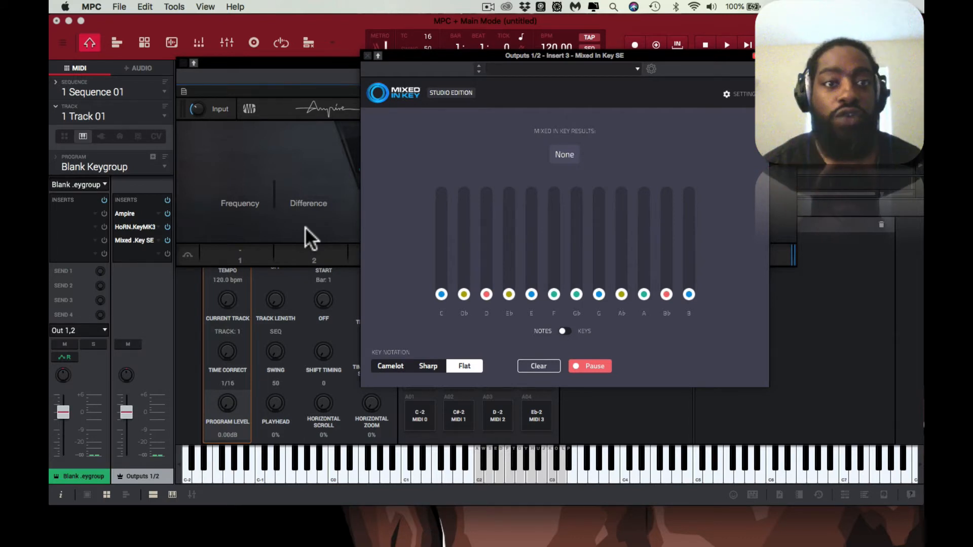
Step: Close the open plugin windows and show the Blank Keygroup program in the program editing view
click(366, 56)
click(364, 56)
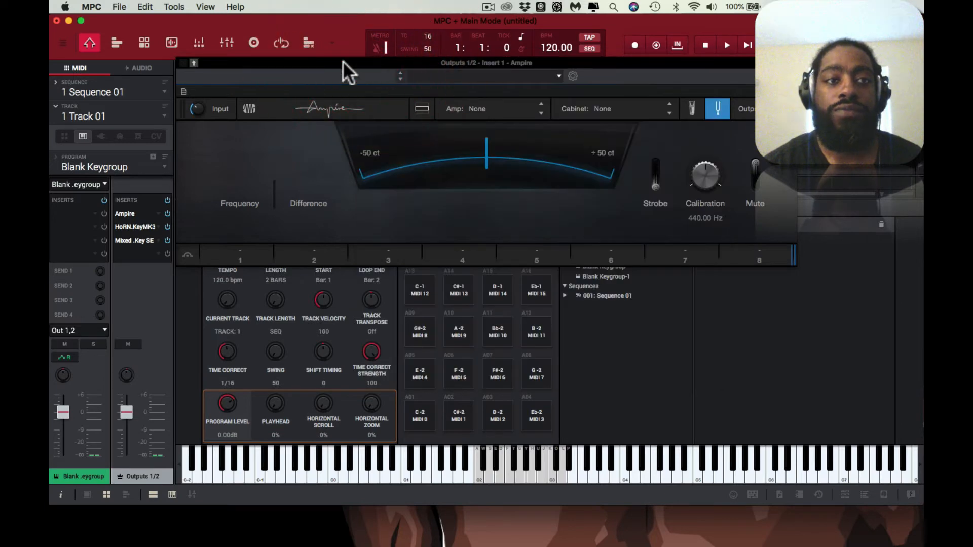
click(181, 62)
click(147, 43)
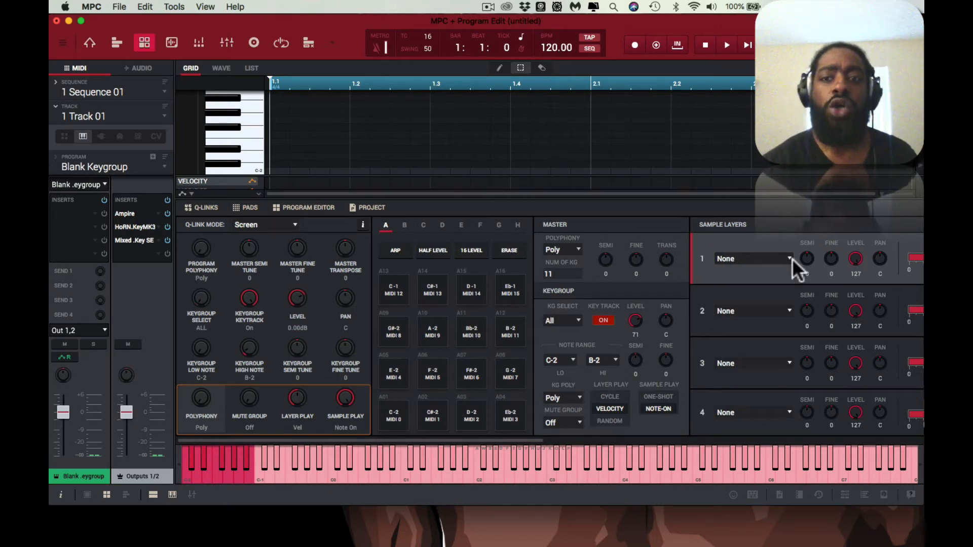
Step: Assign the Melodic-Bells-MX Bls10 sample to layer 1 of all keygroups
click(789, 258)
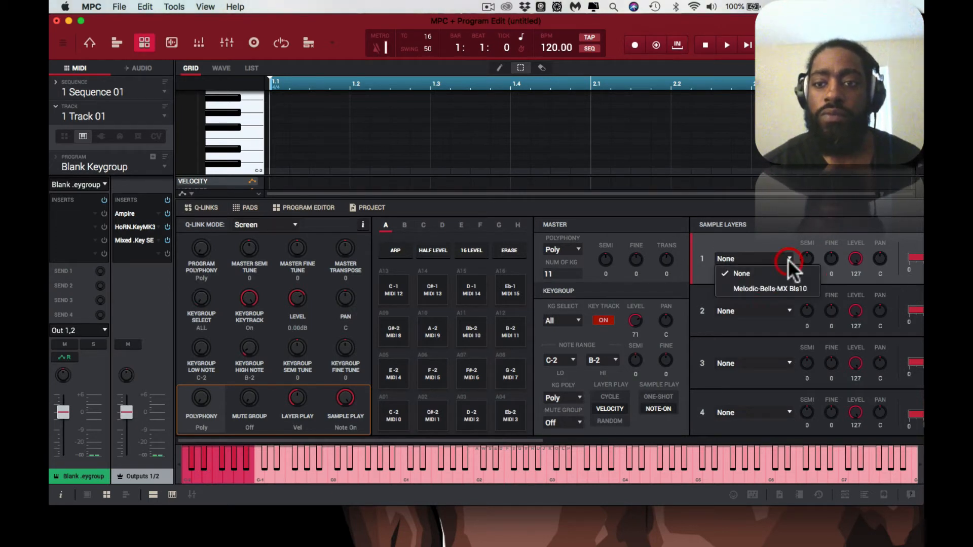
click(786, 286)
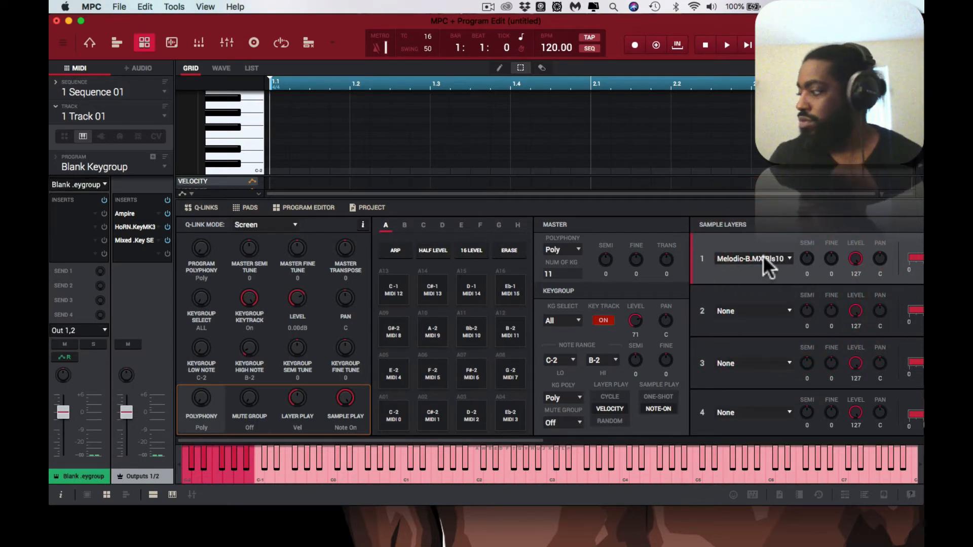
Step: Check layer 1 across the individual keygroups, and undo the sample assignment made to all keygroups
key(Down)
key(Down)
key(Down)
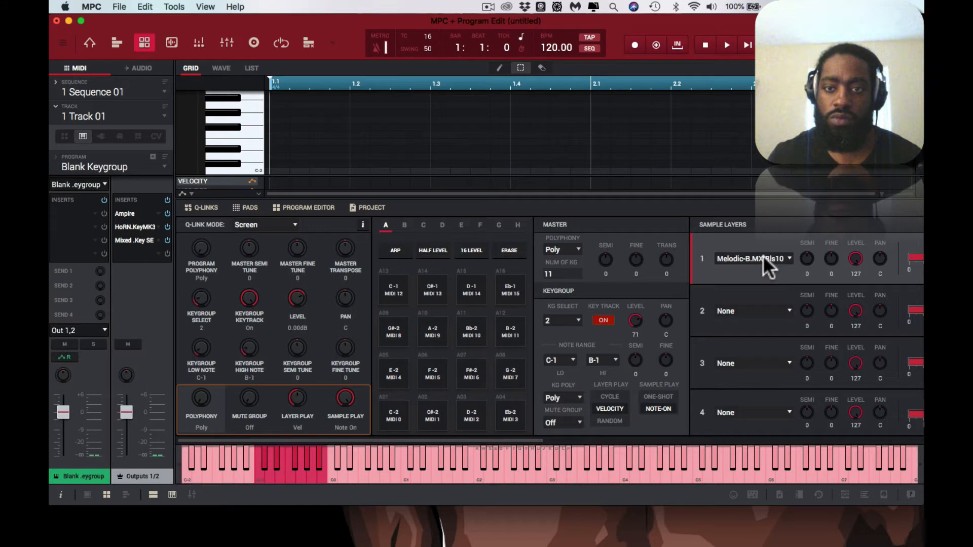
key(Up)
key(Up)
key(Up)
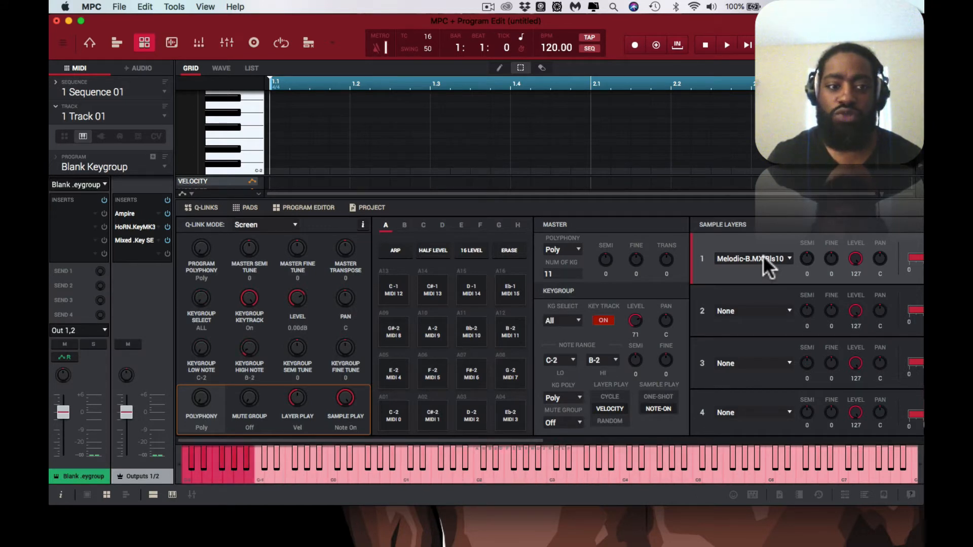
key(Down)
key(Down)
key(Down)
key(Down)
key(Down)
key(Down)
key(Down)
key(Down)
key(Down)
key(Down)
key(Down)
key(Up)
key(Up)
key(Up)
key(Up)
key(Up)
key(Up)
key(Up)
key(Up)
key(Up)
key(Up)
key(Up)
key(Up)
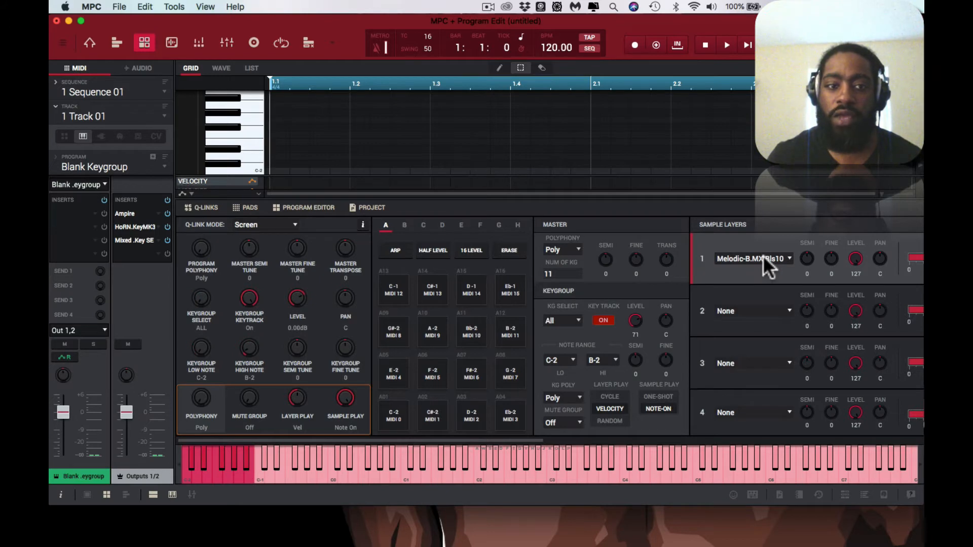
key(super+z)
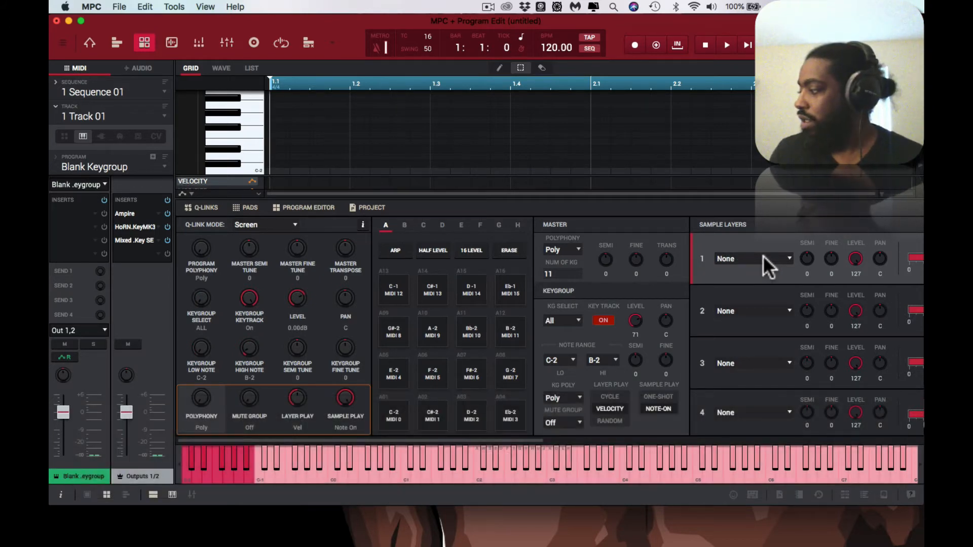
Step: Select keygroup 1 and assign the Melodic-Bells-MX Bls10 sample to its layer 1 only
key(Down)
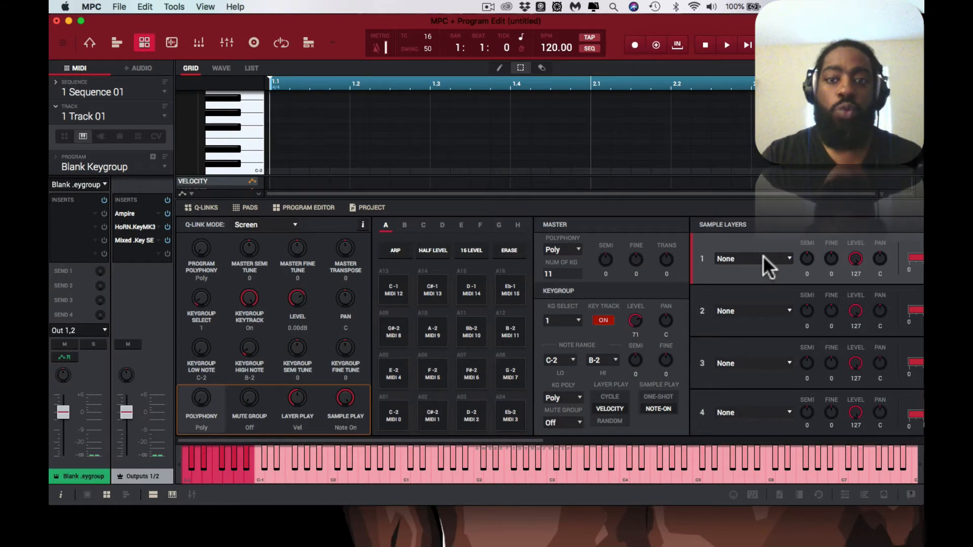
click(784, 261)
click(784, 289)
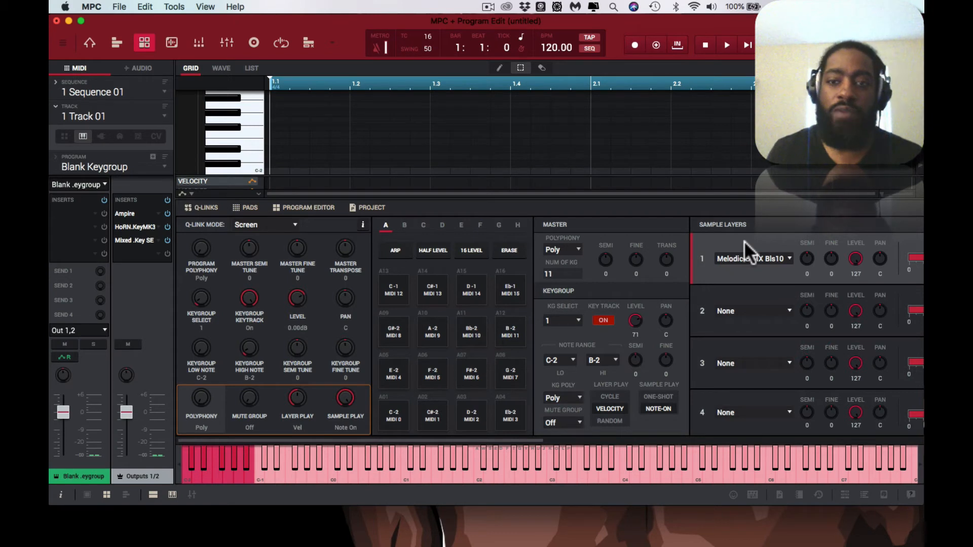
Step: Check layer 1 of keygroups 2 through 11, and undo the sample assignment made to keygroup 1
key(Down)
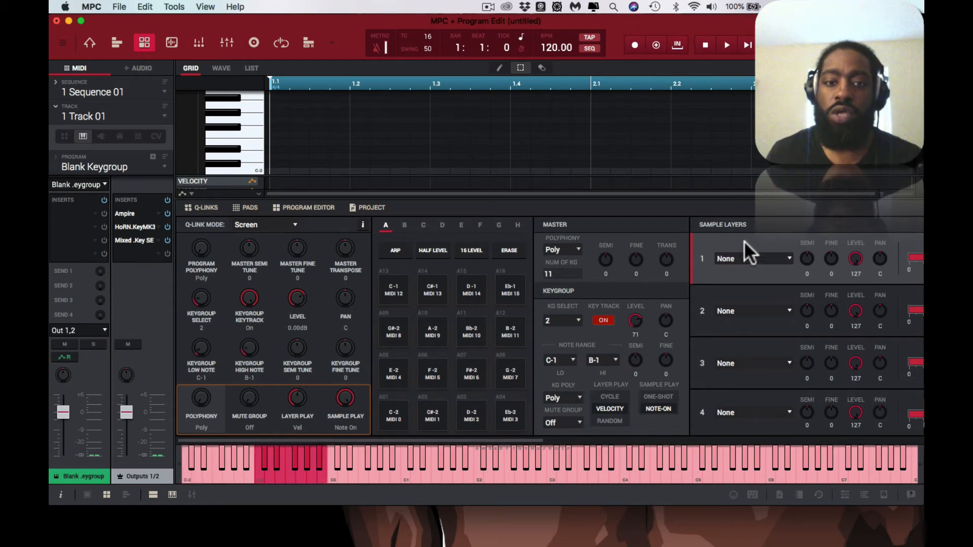
key(Down)
key(Down)
key(Down)
key(Down)
key(Down)
key(Down)
key(Down)
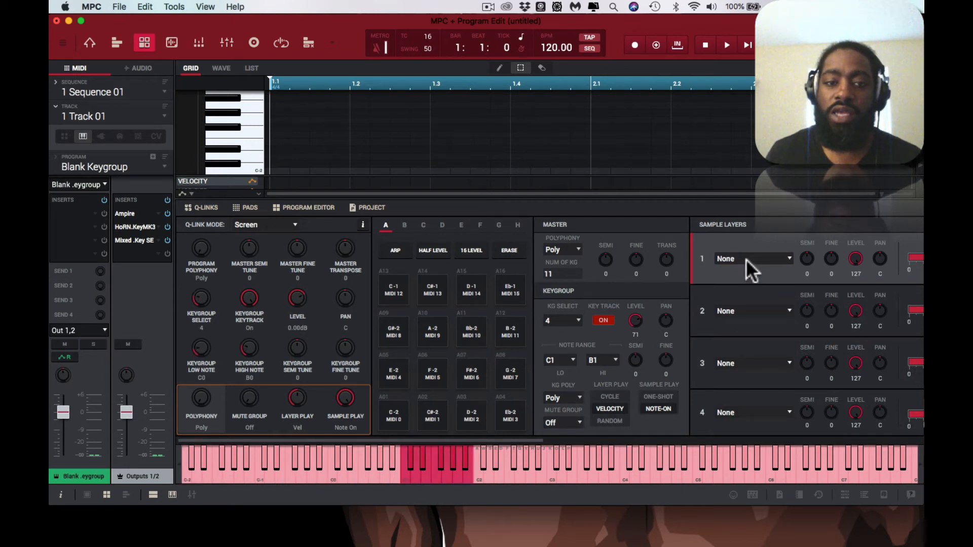
key(Down)
key(Down)
key(Down)
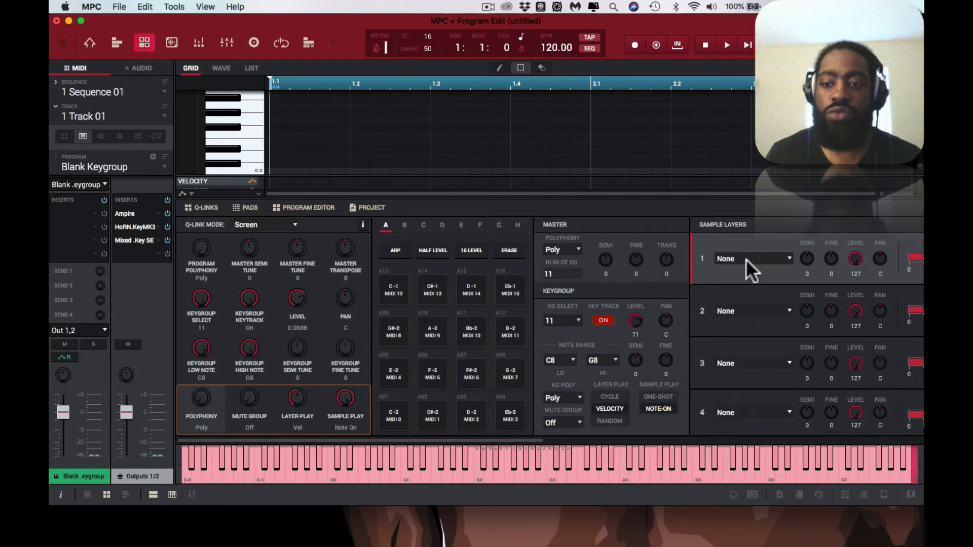
key(super+z)
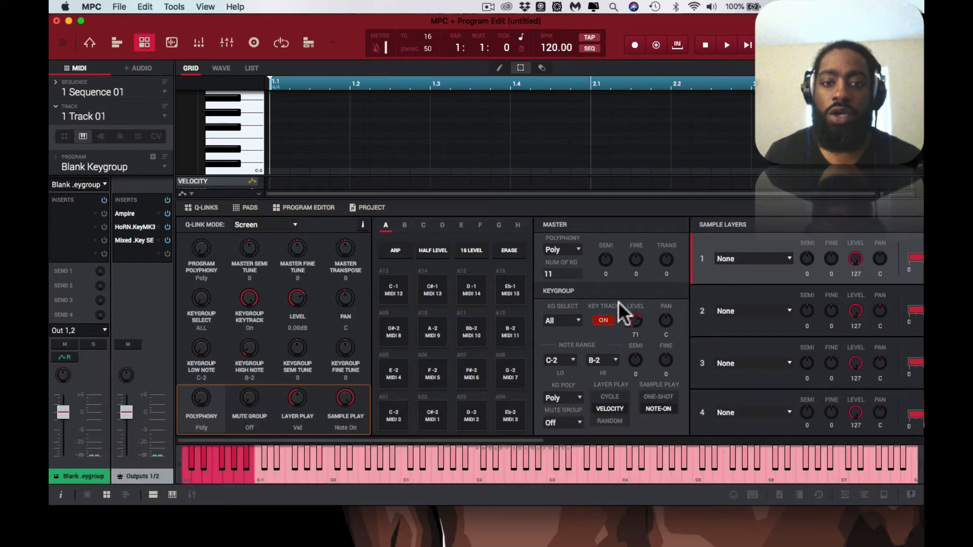
Step: Assign the Melodic-Bells-MX Bls10 sample to layer 1 of all keygroups and audition it on C3
click(575, 318)
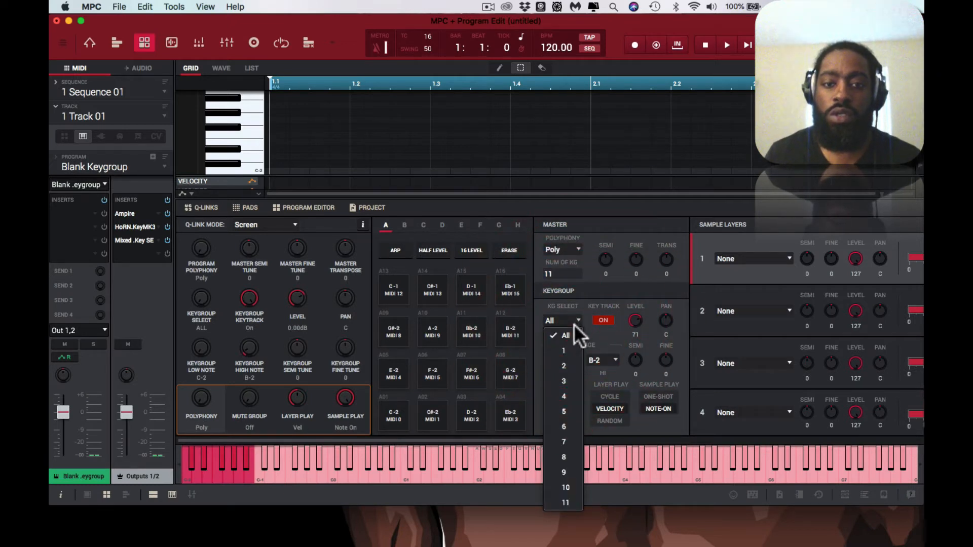
click(571, 331)
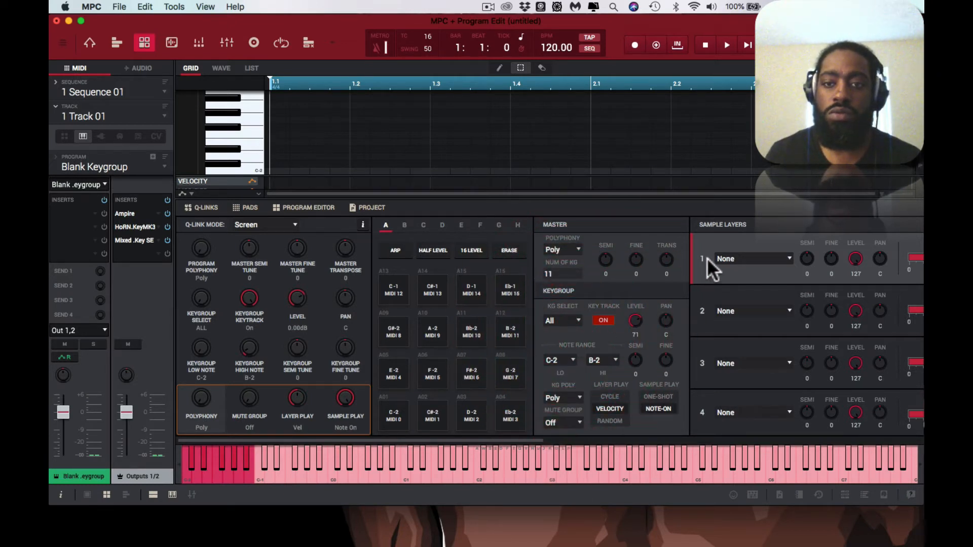
click(724, 259)
click(735, 288)
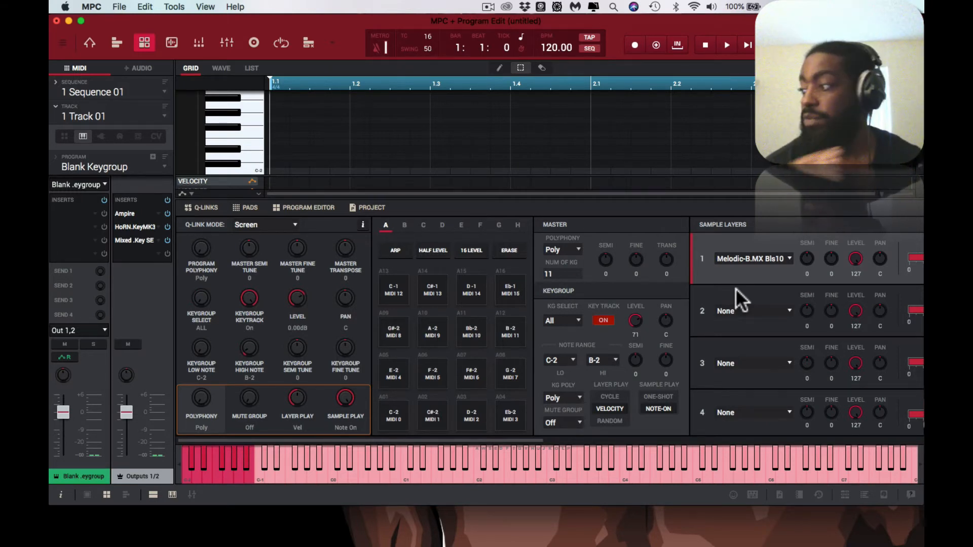
click(551, 480)
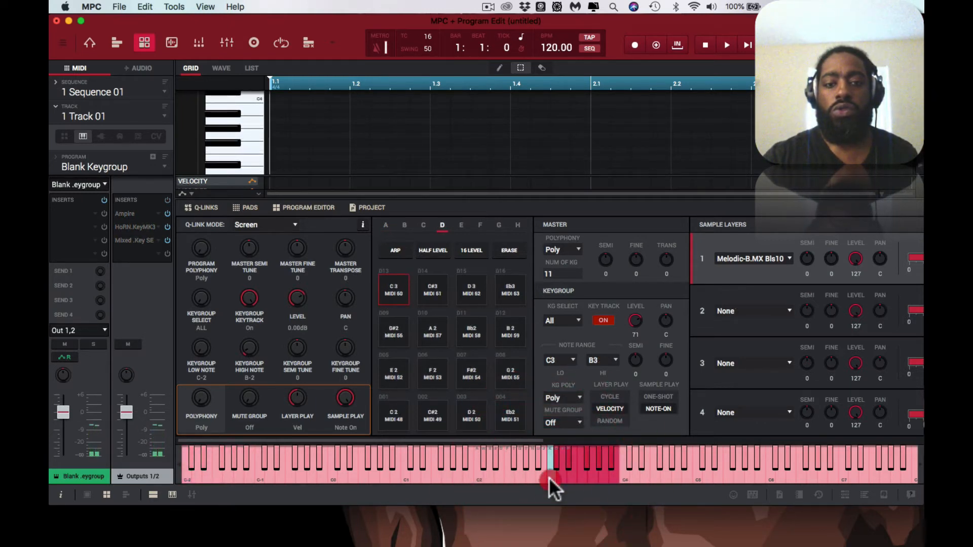
click(549, 479)
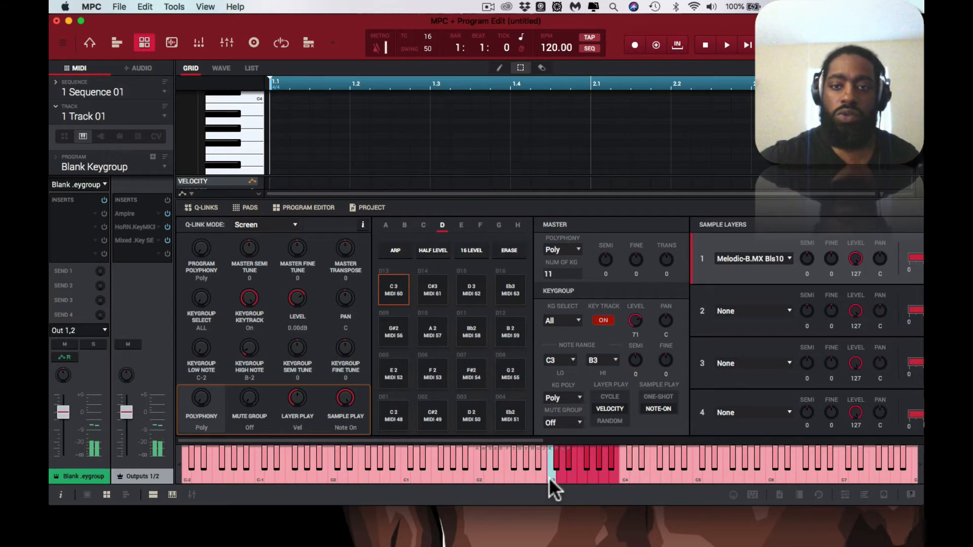
click(550, 479)
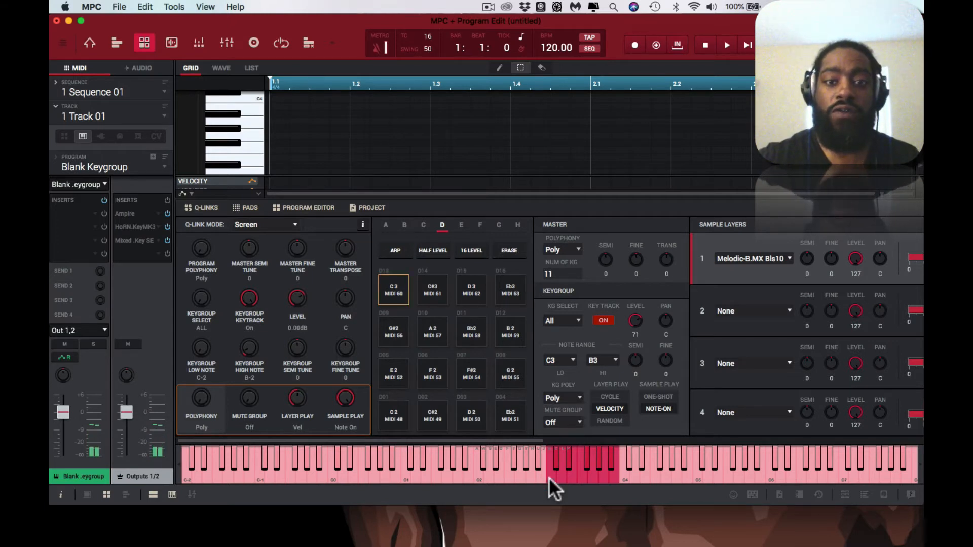
Step: Enable the Outputs 1/2 inserts and play C3, turning Mute off and Strobe on in the Ampire tuner
double_click(133, 215)
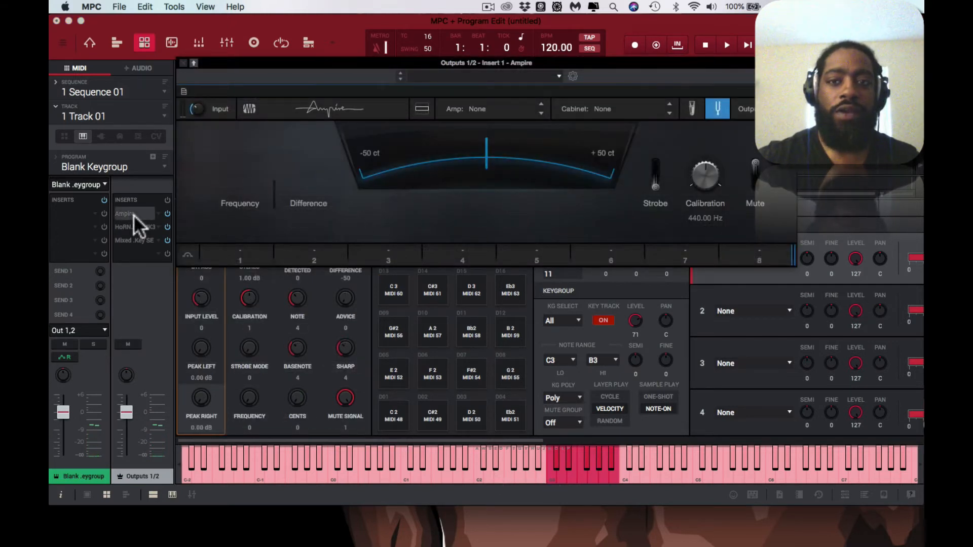
key(k)
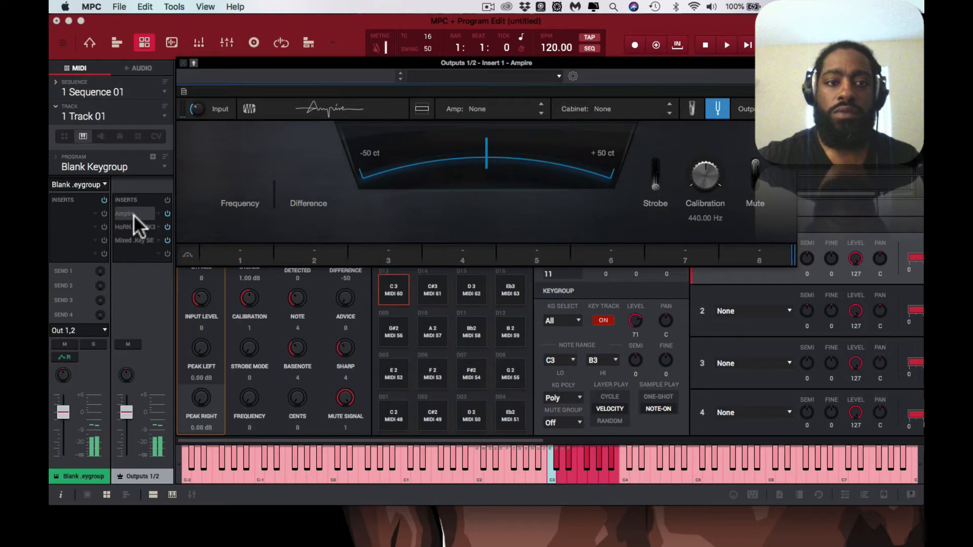
click(166, 197)
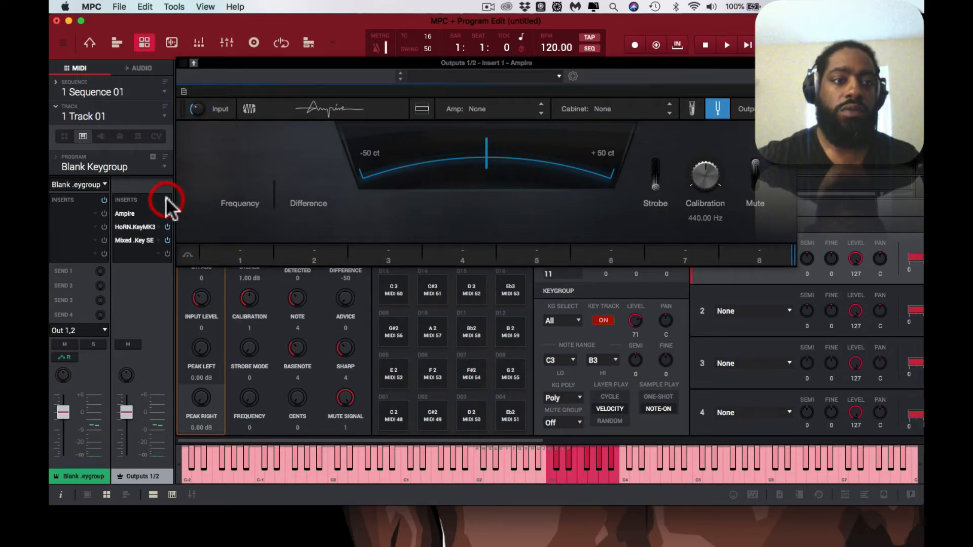
key(k)
key(k)
key(k)
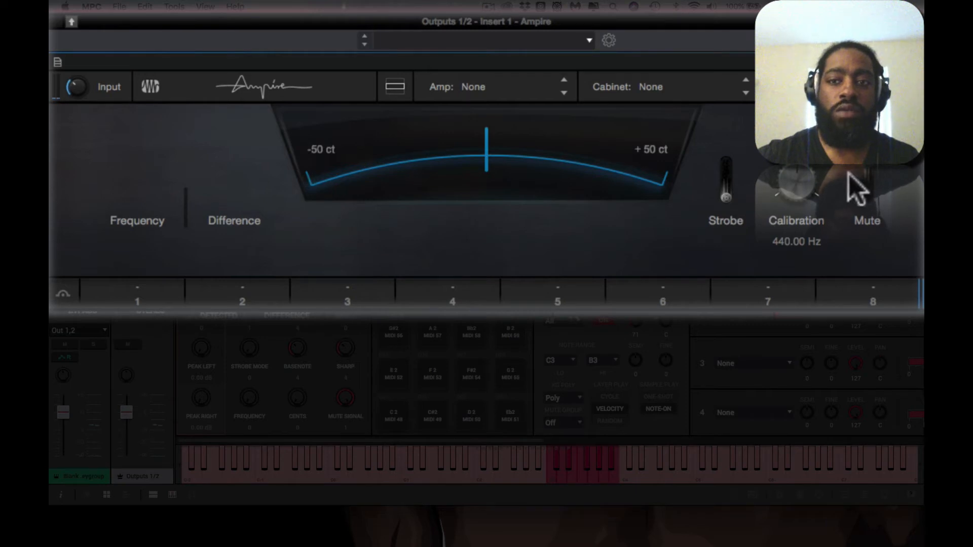
click(872, 173)
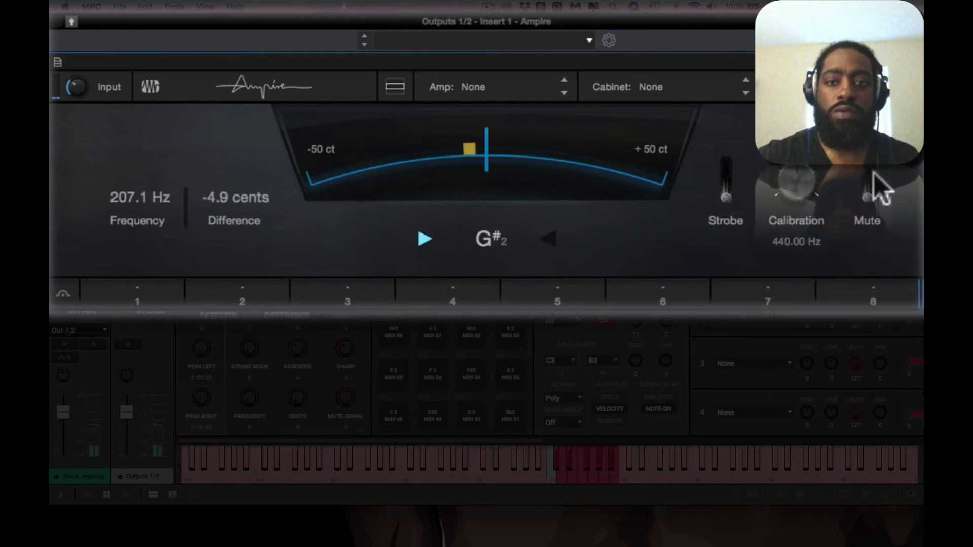
click(729, 198)
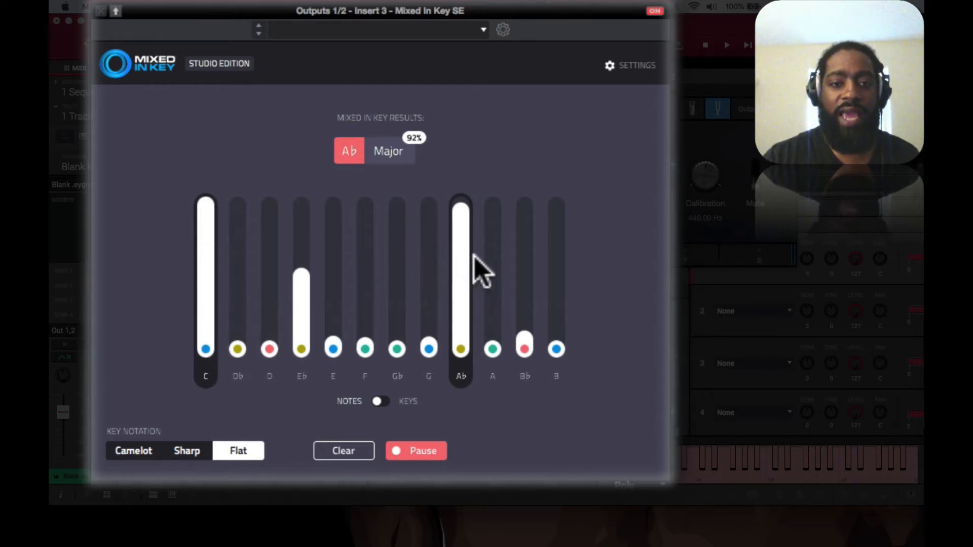
Step: Switch the Mixed In Key notation to Sharp and close the open plugin windows
click(187, 451)
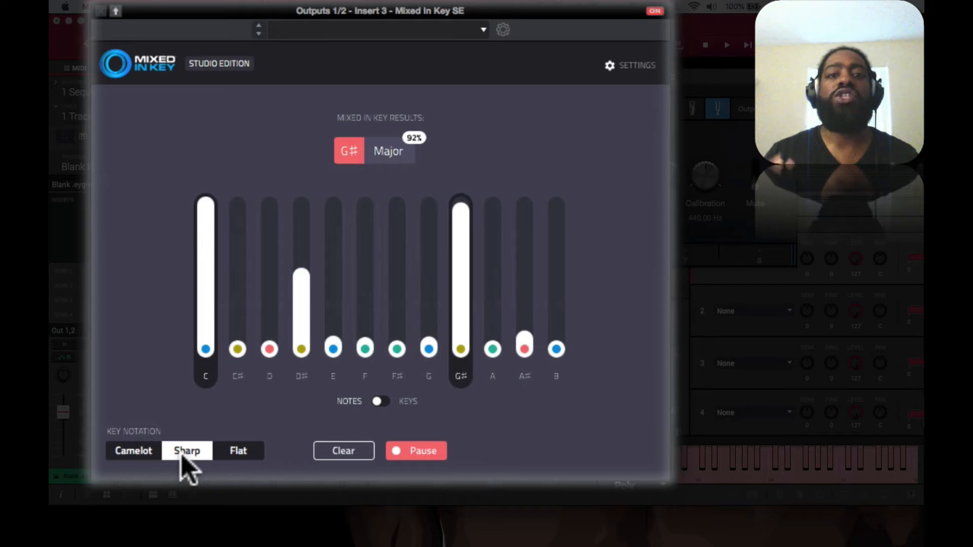
click(116, 13)
click(121, 13)
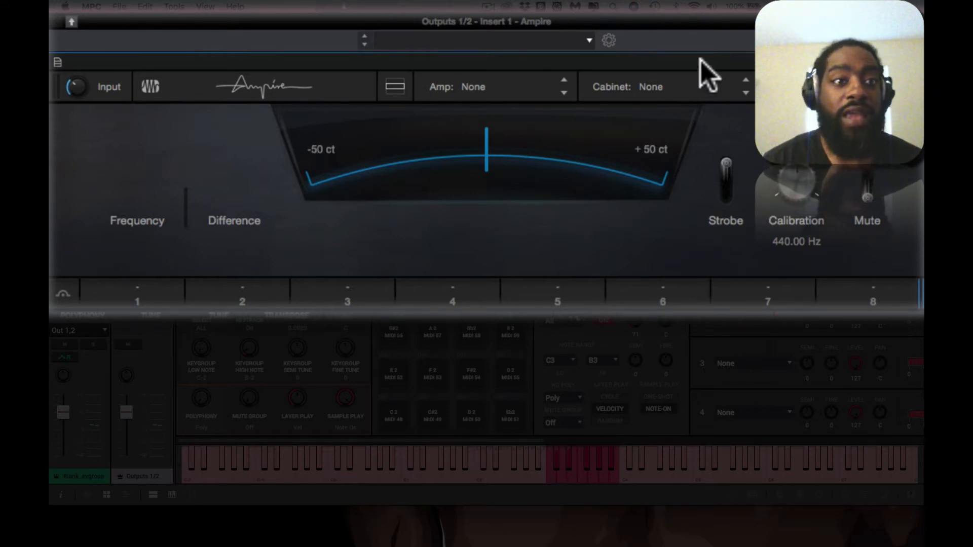
click(158, 53)
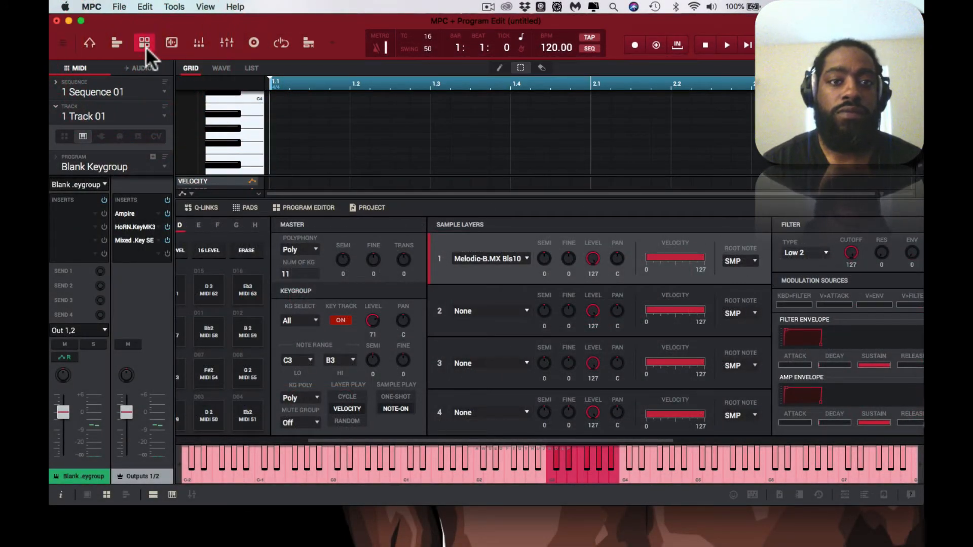
Step: Set the key of the Melodic-Bells-MX Bls10 sample to G# in Sample Edit
click(176, 41)
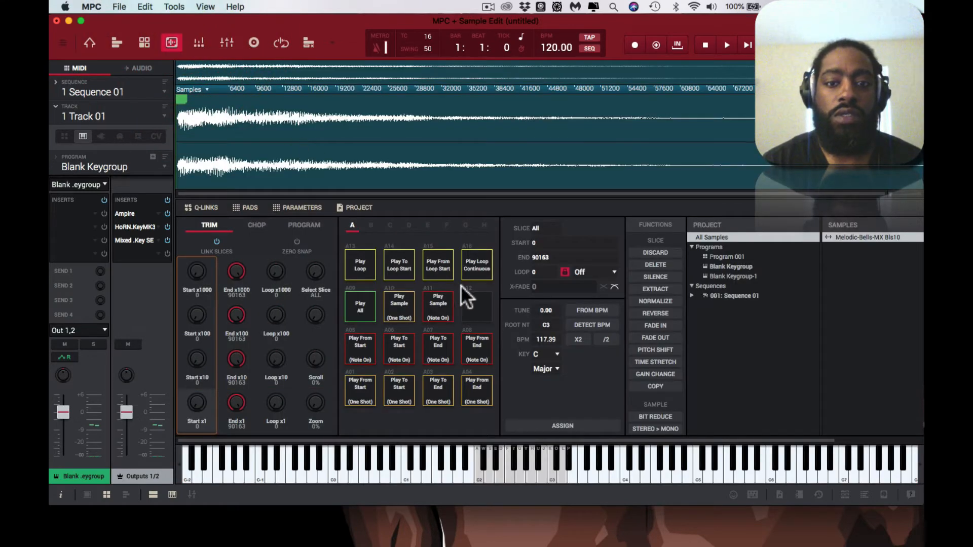
click(557, 354)
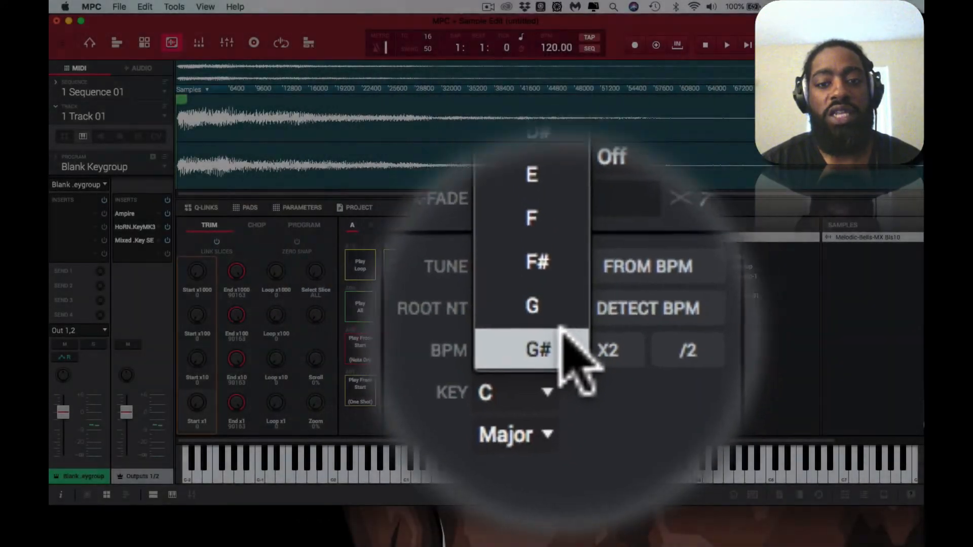
click(562, 338)
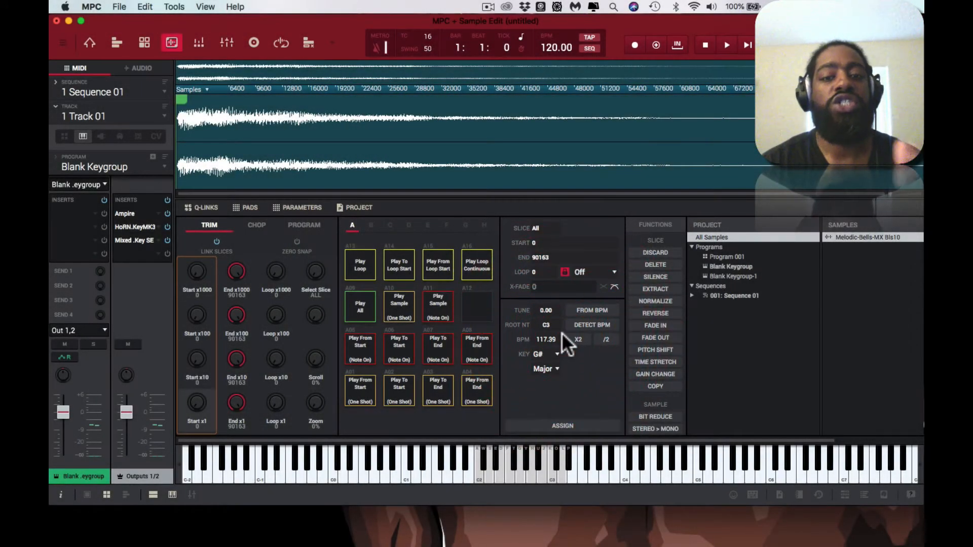
Step: Set layer 1's root note to G#2 for all keygroups in Program Edit and audition C3
click(145, 42)
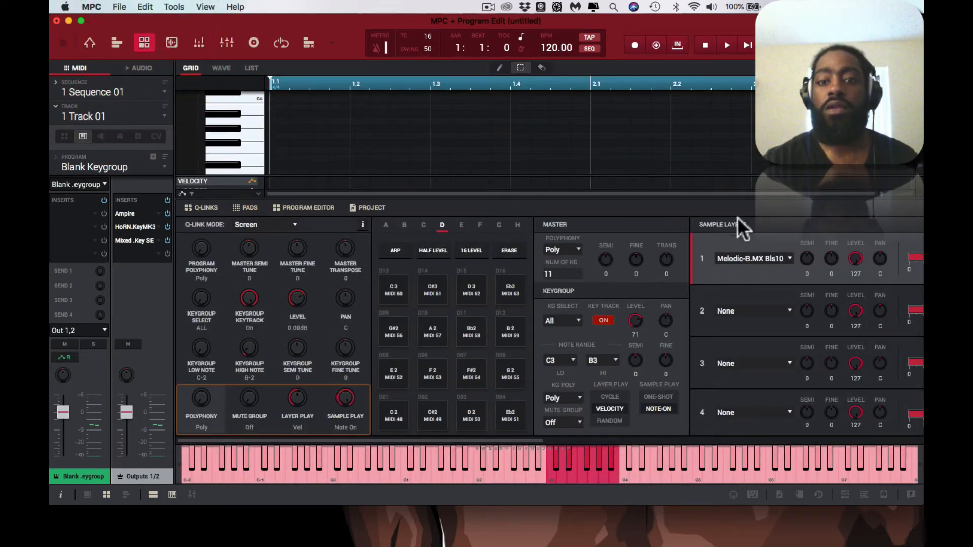
scroll(756, 226, right, 10)
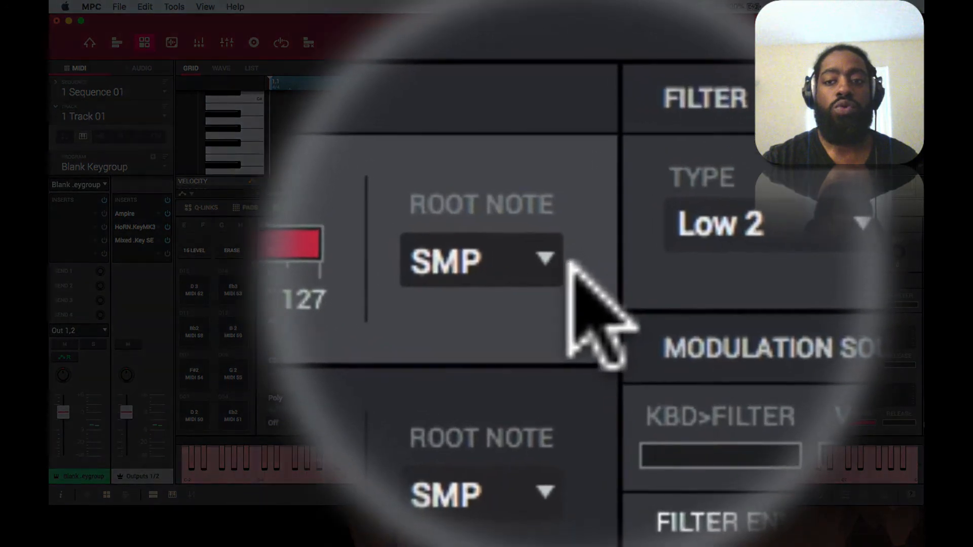
click(738, 261)
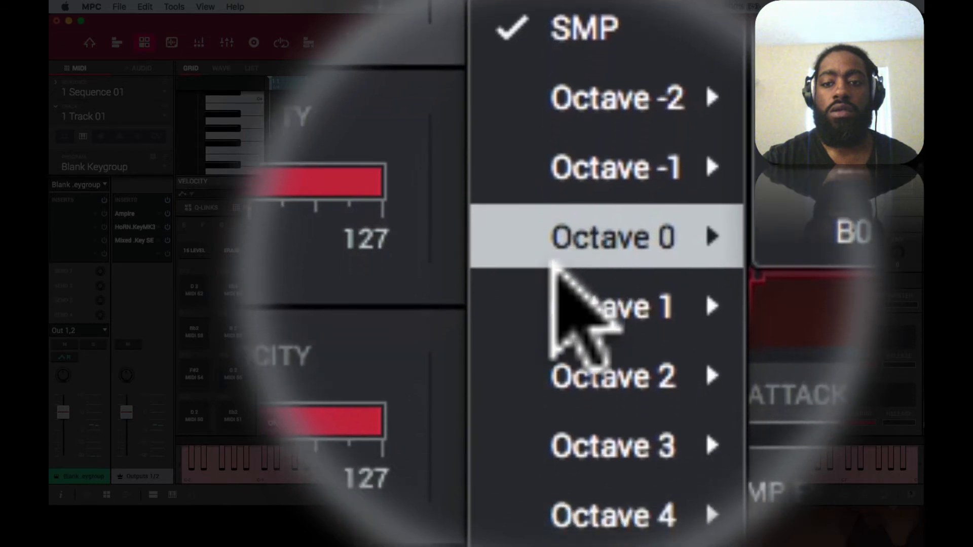
mouse_move(555, 272)
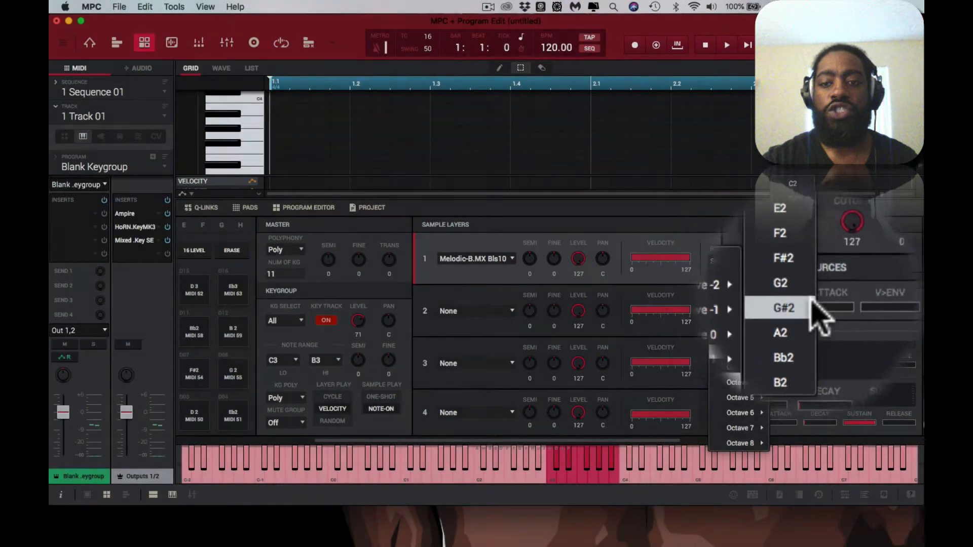
click(811, 303)
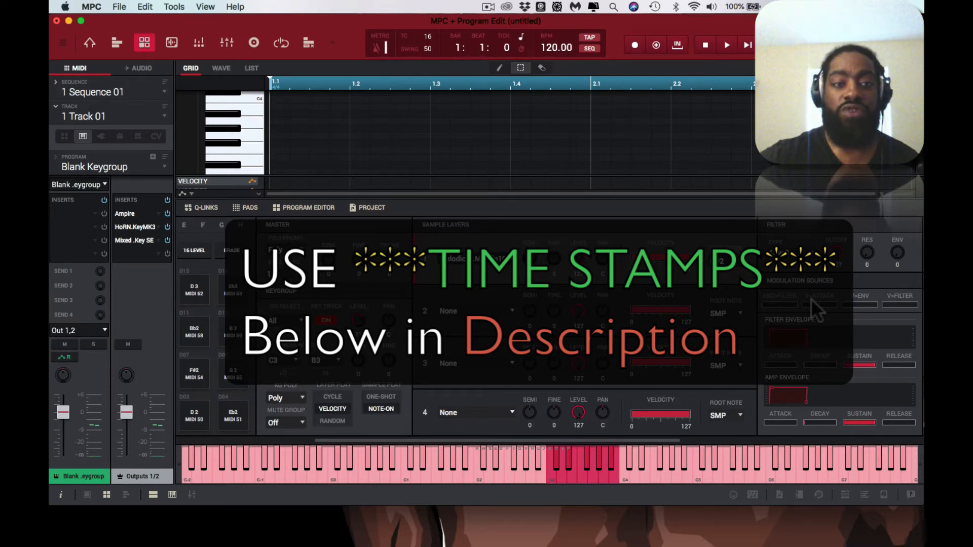
key(k)
key(k)
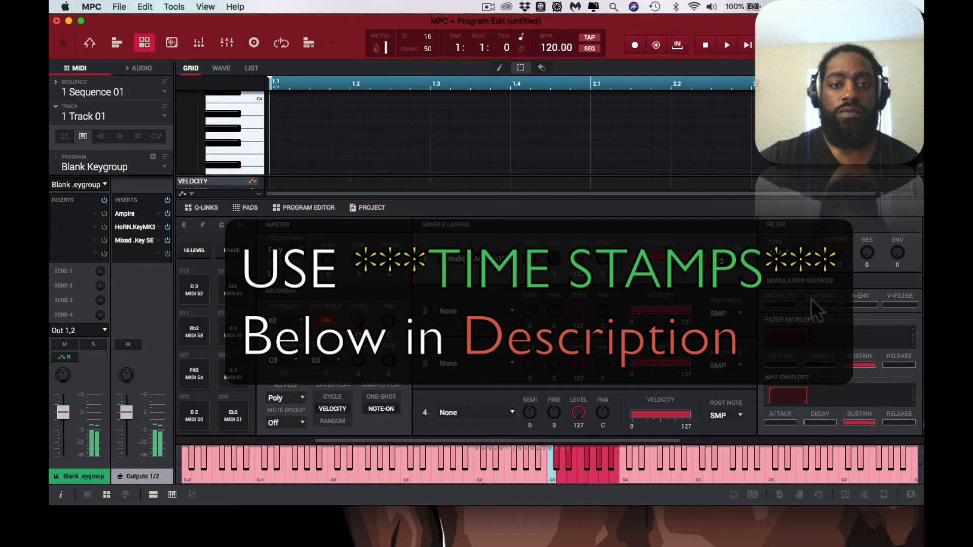
key(k)
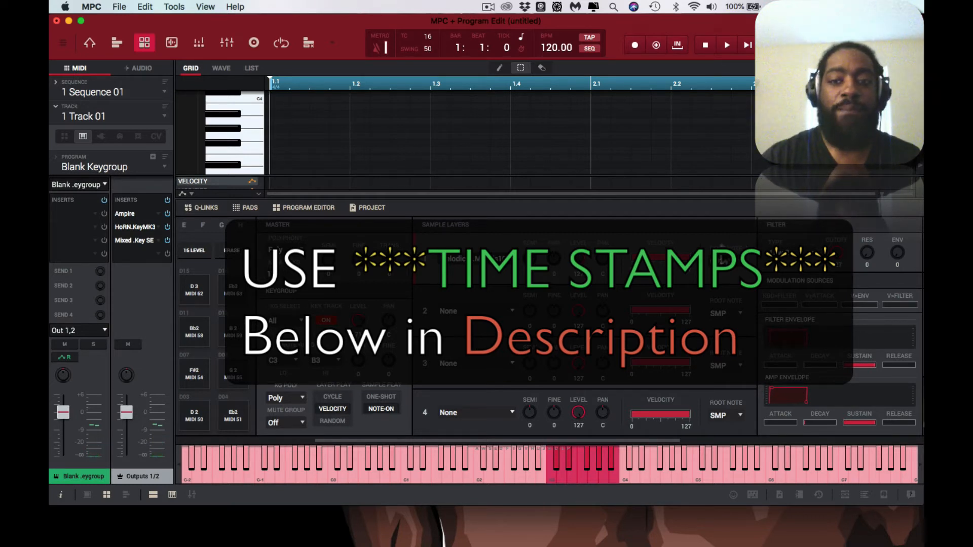
Step: Return layer 1's root note to SMP and play C3 again for comparison
click(741, 268)
click(738, 273)
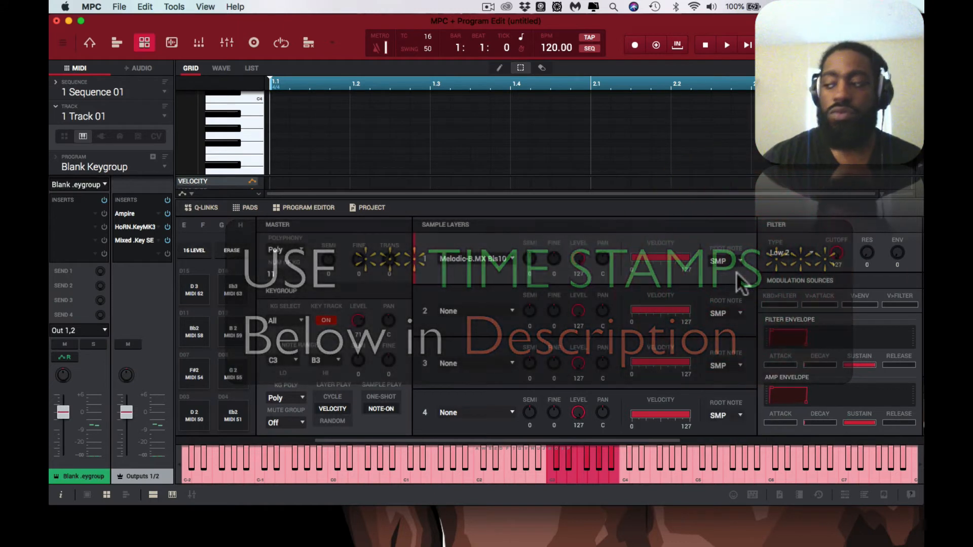
key(k)
key(k)
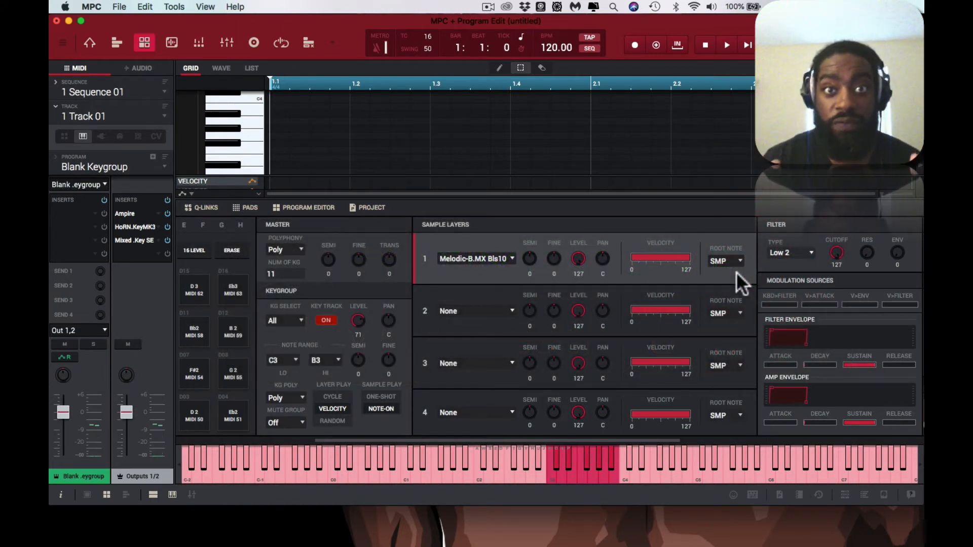
Step: Restore G#2 as the root note of layer 1
click(736, 260)
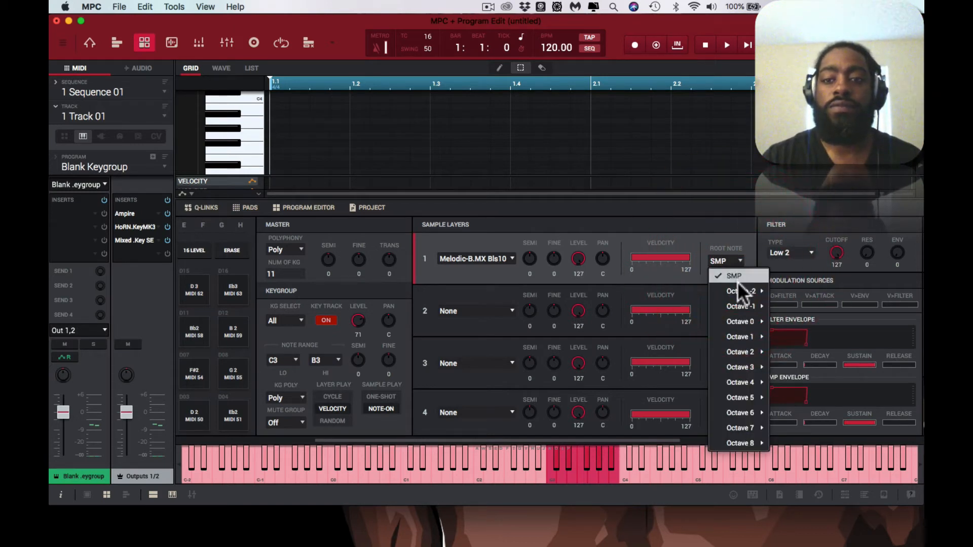
mouse_move(735, 322)
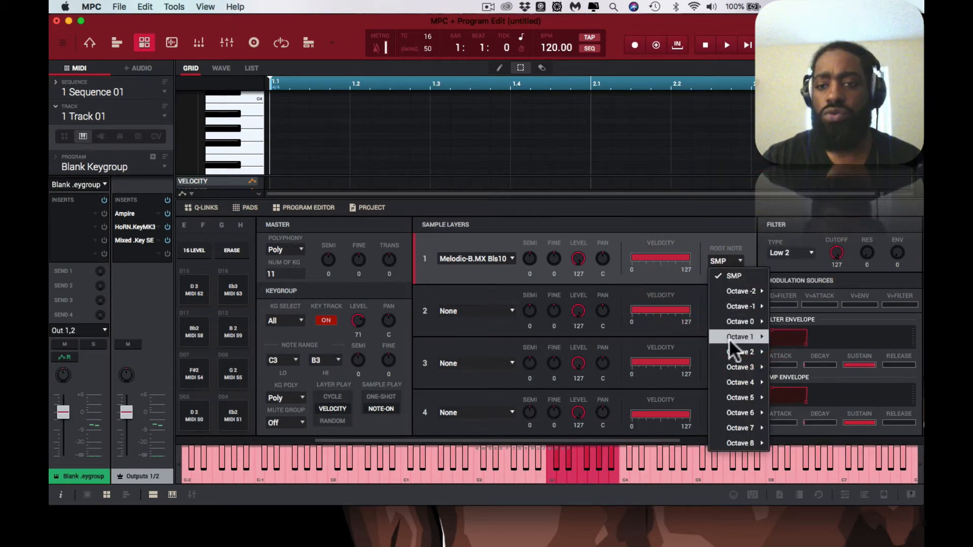
mouse_move(731, 353)
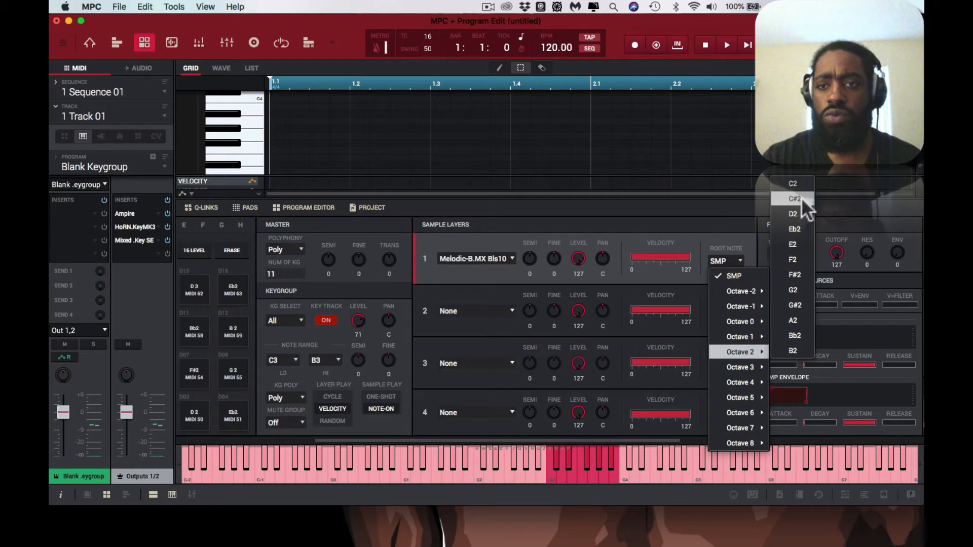
click(804, 304)
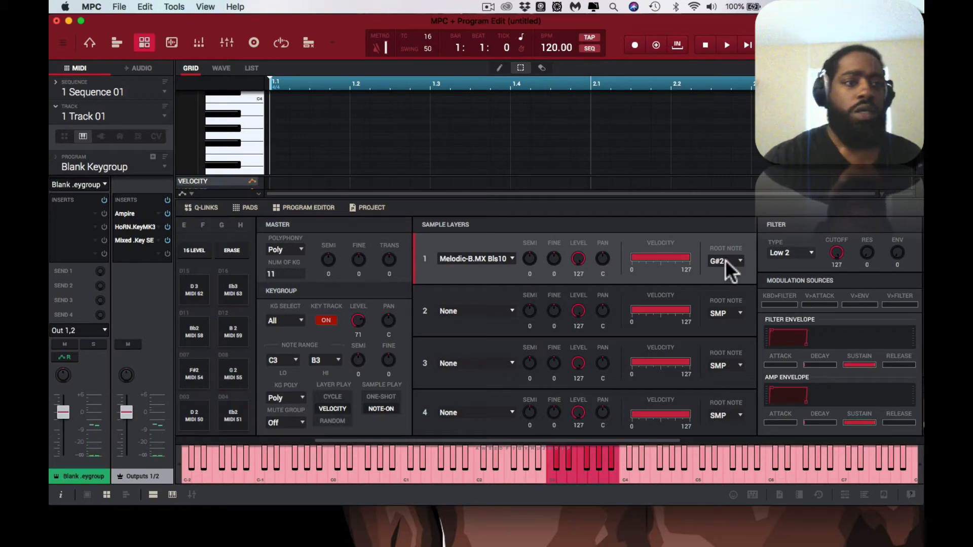
Step: Recheck C3 in the Ampire tuner, HoRNet SongKey MK3 with its Sample option enabled, and Mixed In Key
double_click(133, 211)
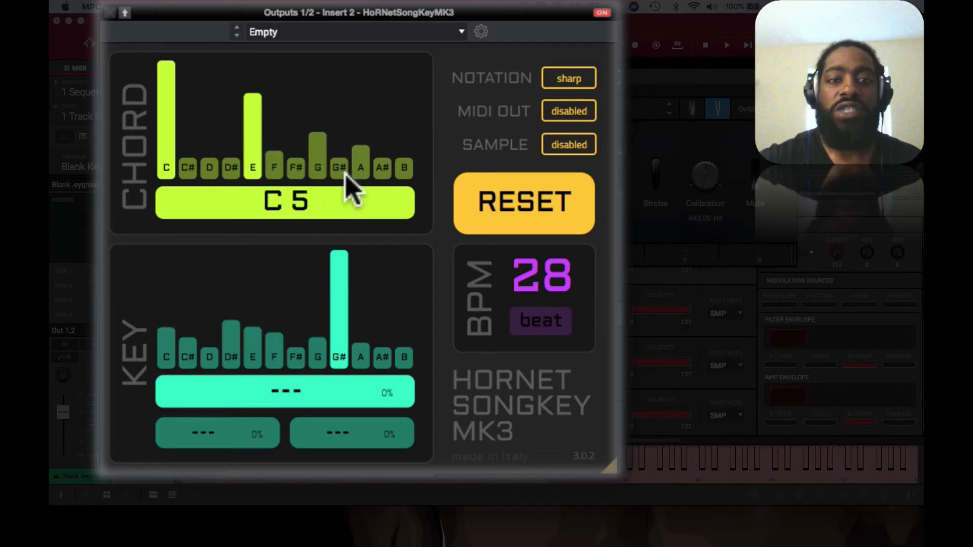
click(563, 145)
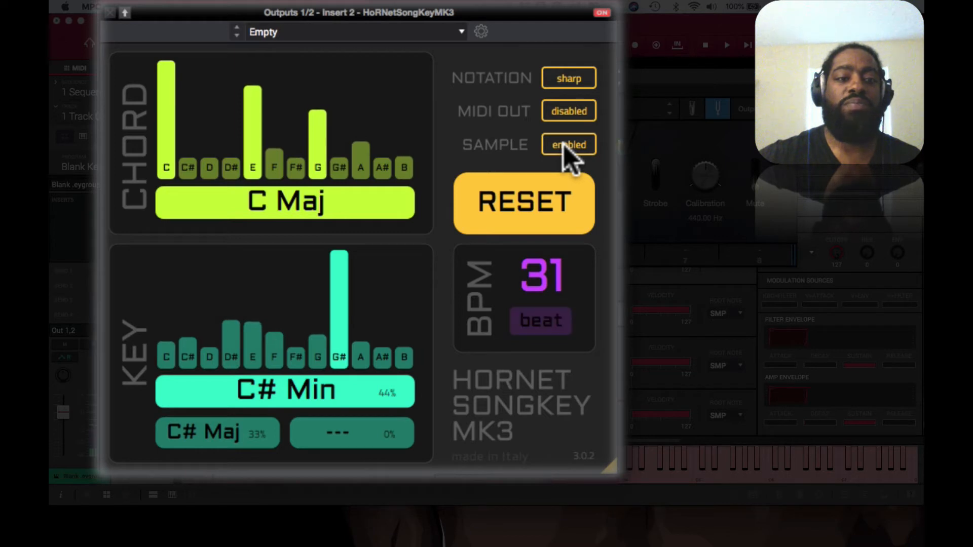
click(110, 12)
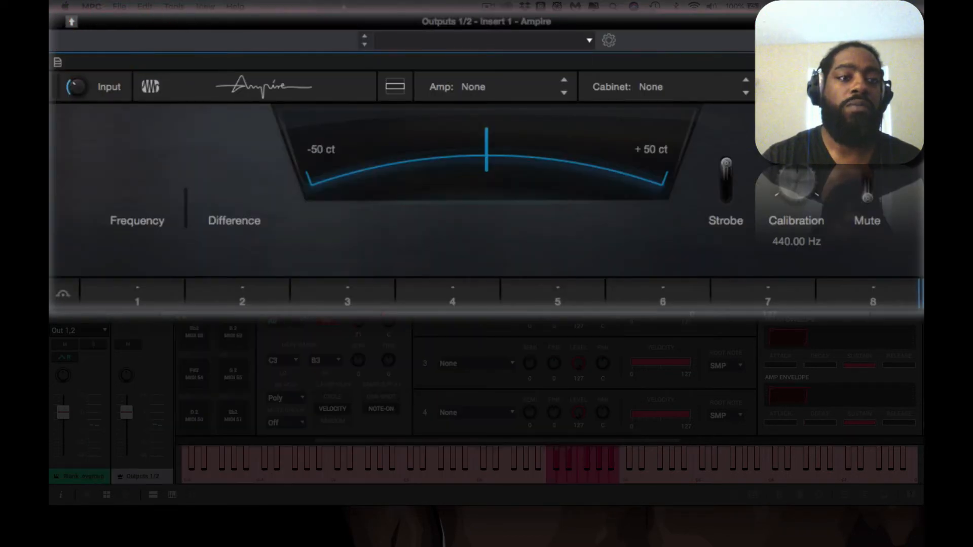
click(139, 241)
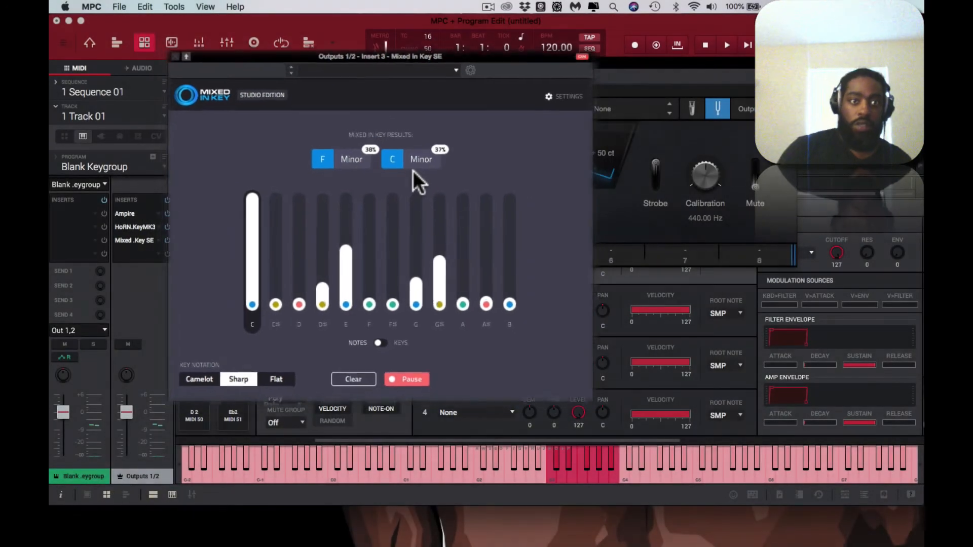
Step: Close Mixed In Key, replay C3 to read its cents difference in the Ampire tuner, and close the tuner
click(184, 63)
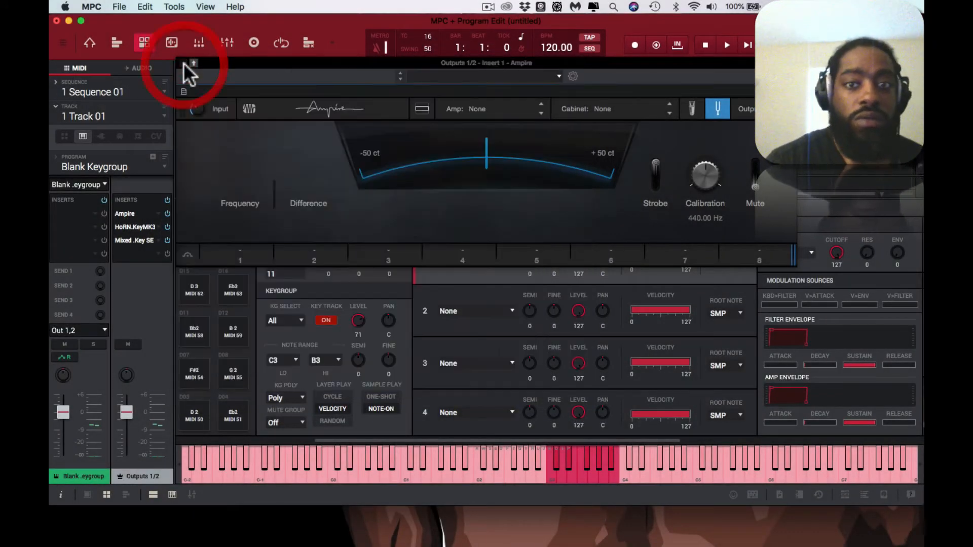
key(k)
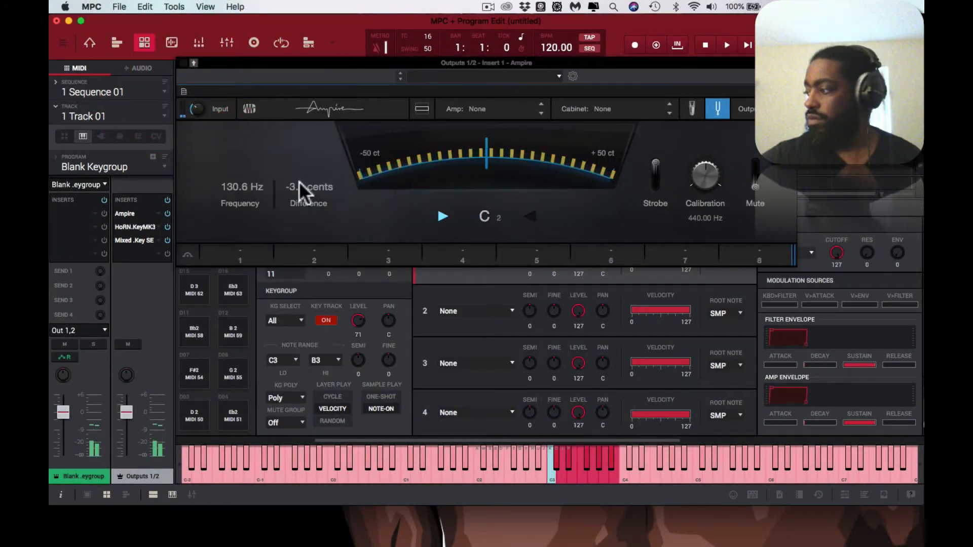
key(k)
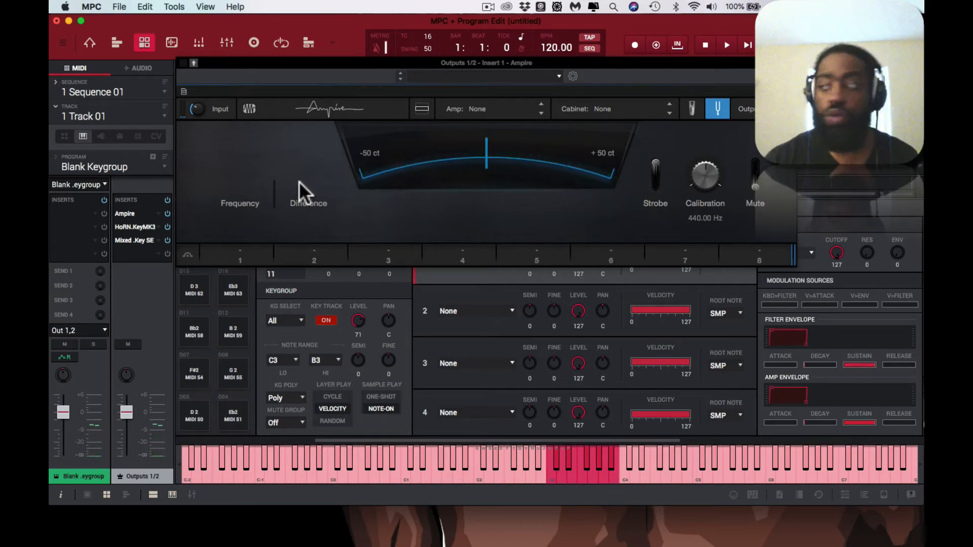
key(k)
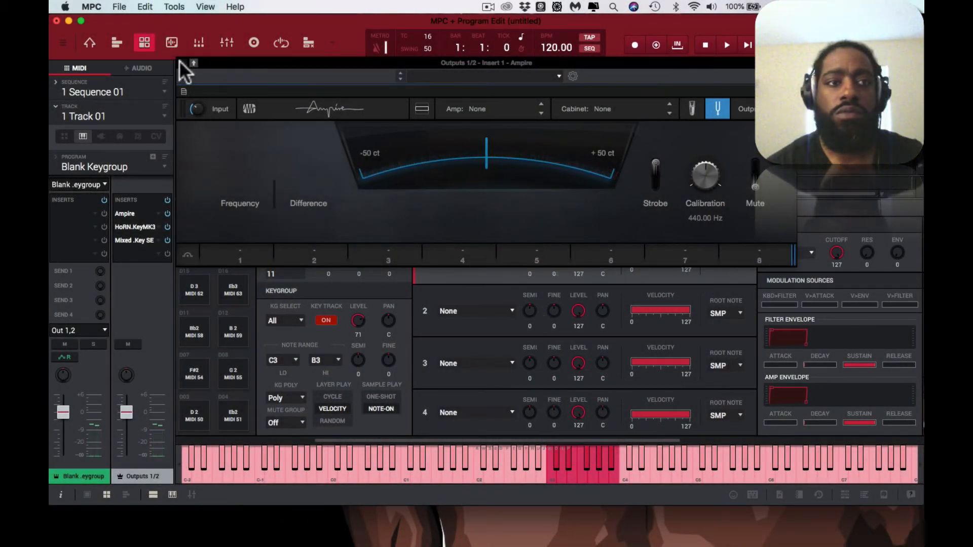
click(178, 60)
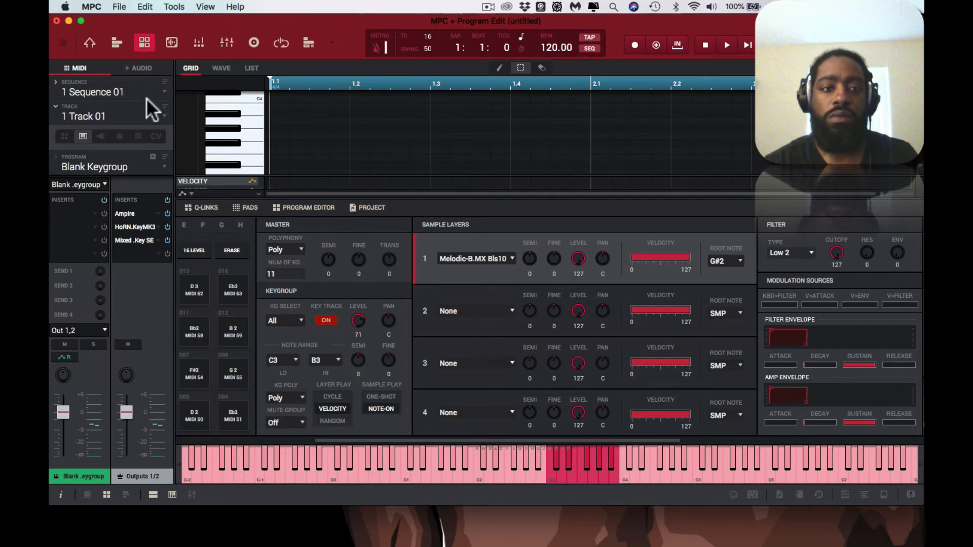
Step: Rename the Blank Keygroup program as Melodic Bell
right_click(95, 166)
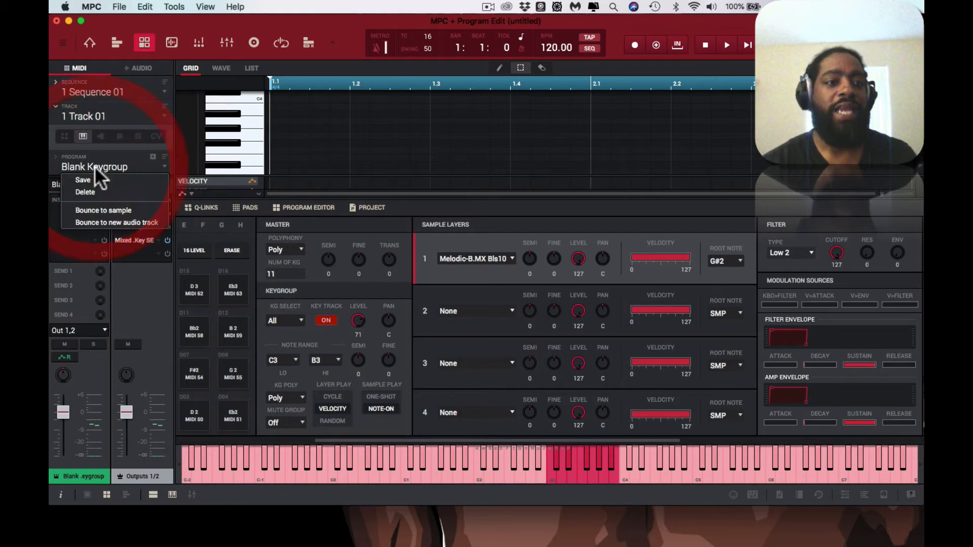
click(93, 175)
text(Melo)
text(dic Bell)
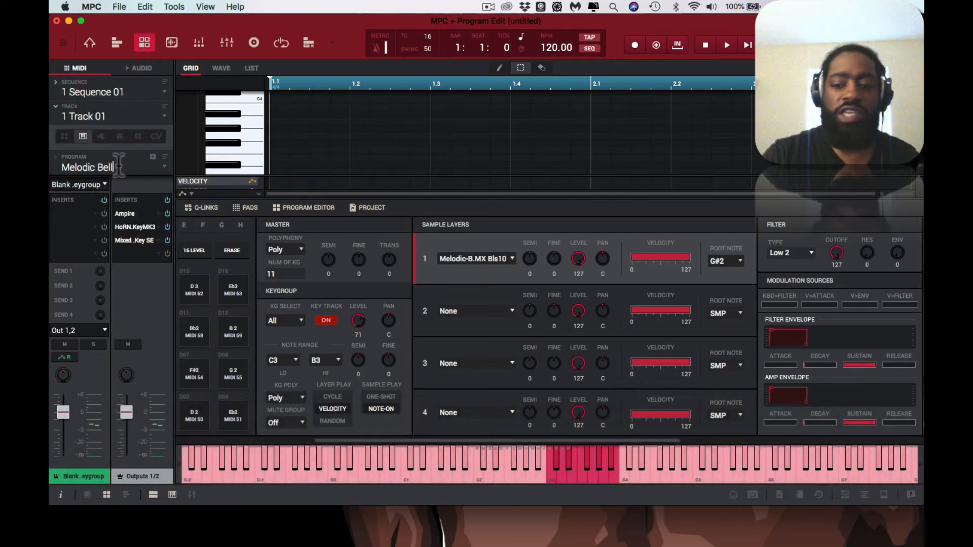
key(Return)
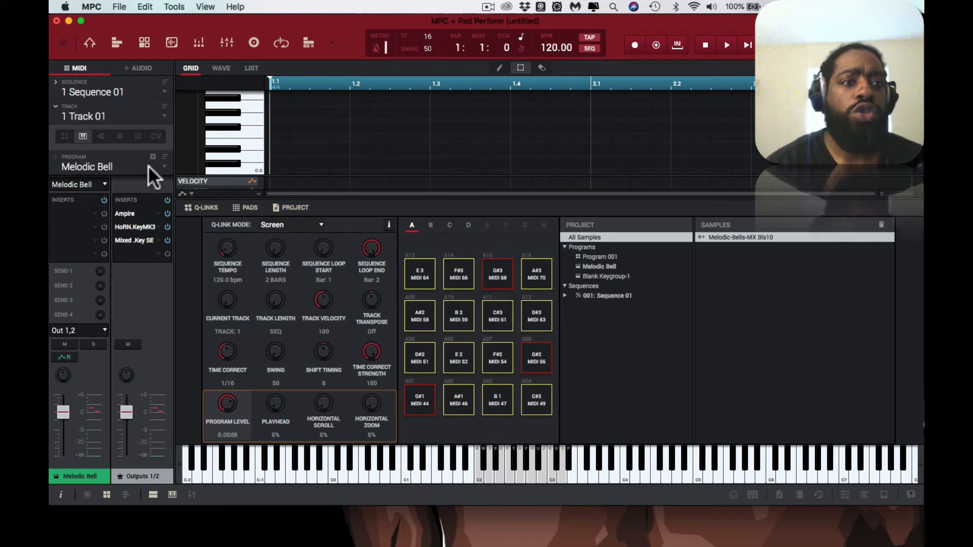
Step: Show the bell sample's waveform for the Melodic Bell program and enable Warp on layer 1
click(228, 68)
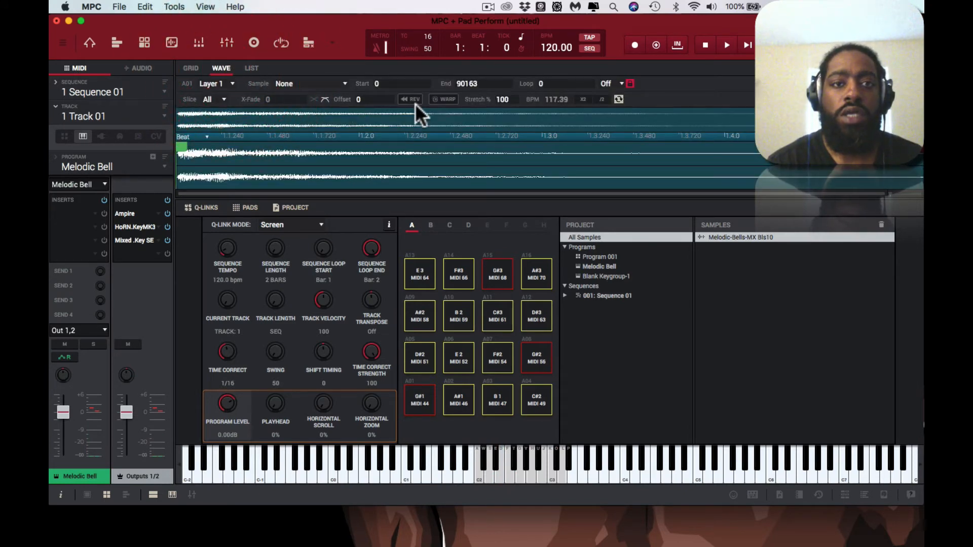
click(439, 98)
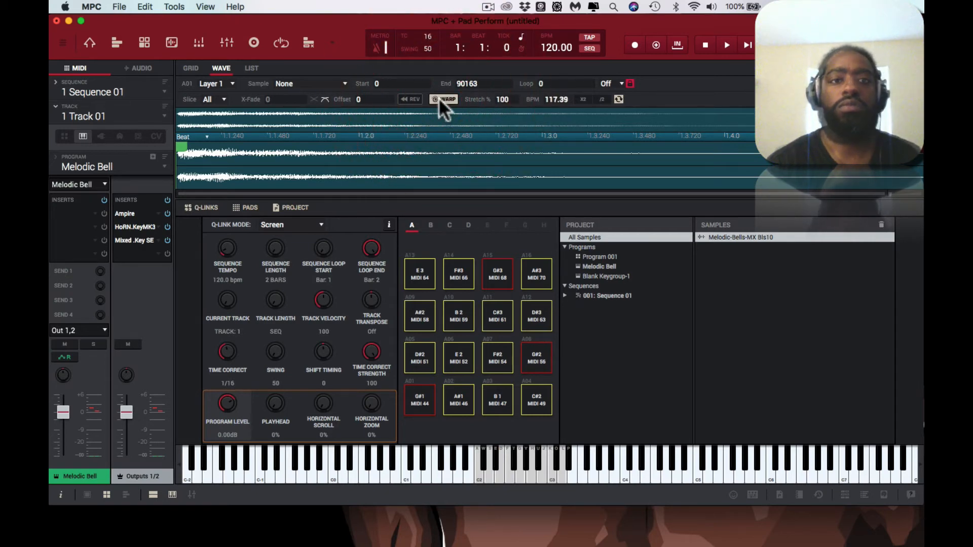
click(145, 43)
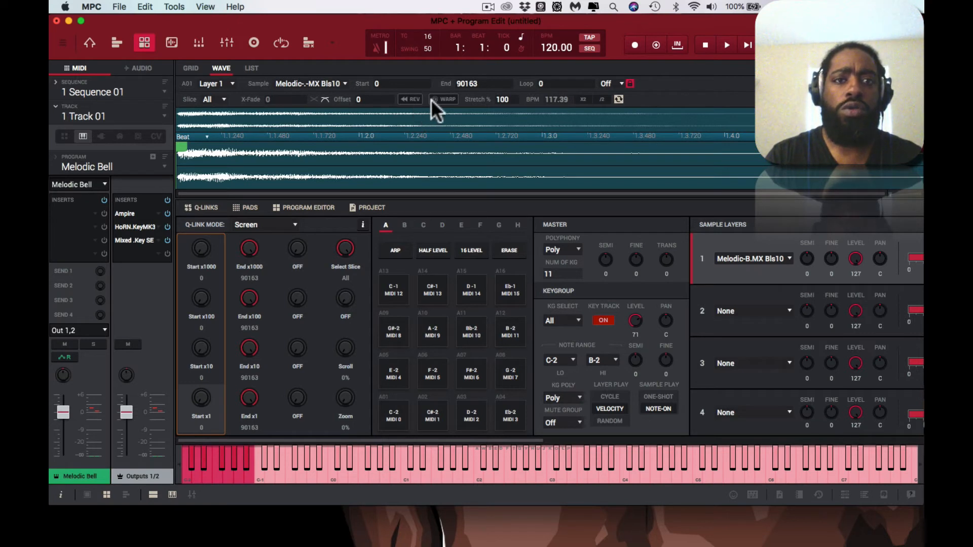
click(445, 100)
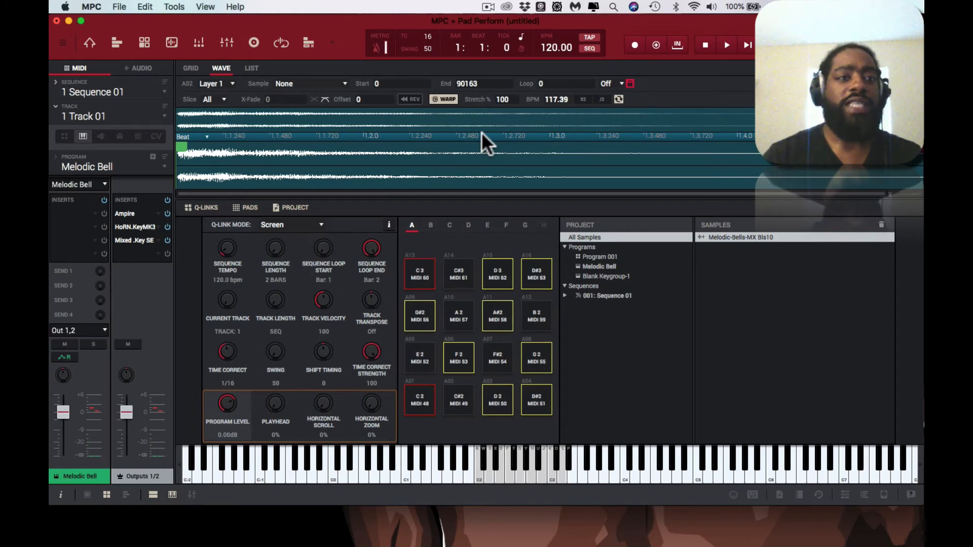
Step: Return to the note grid and view the Melodic Bell program's layer, filter and modulation settings in Program Edit
click(191, 68)
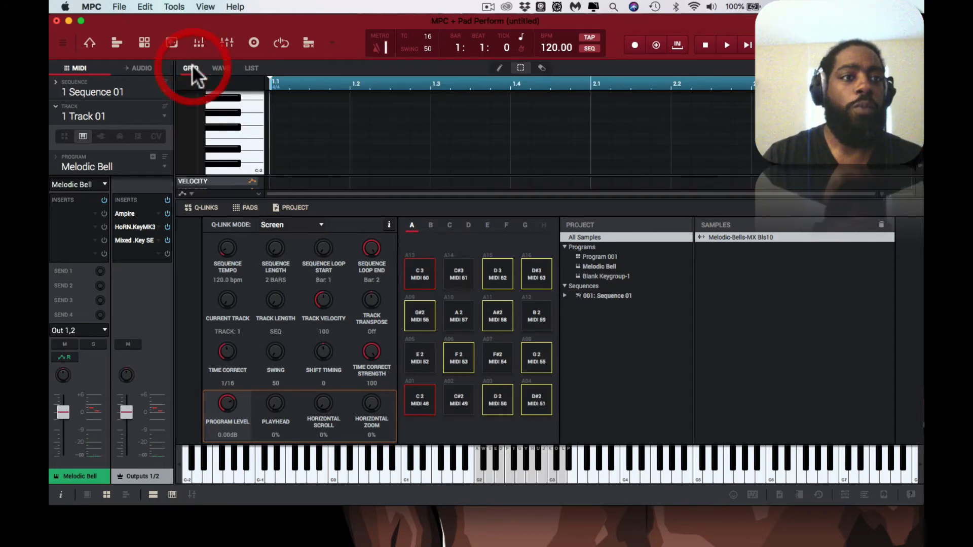
click(145, 43)
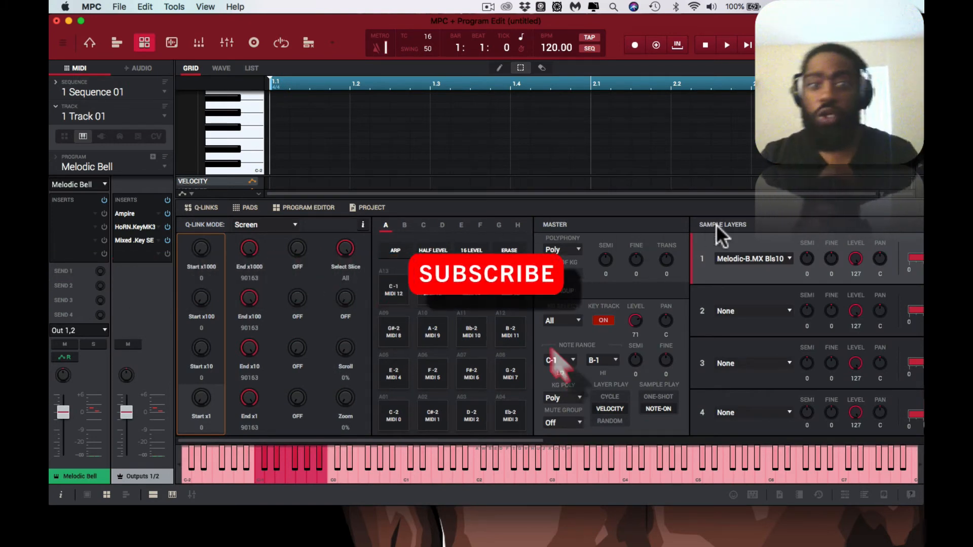
scroll(744, 222, right, 10)
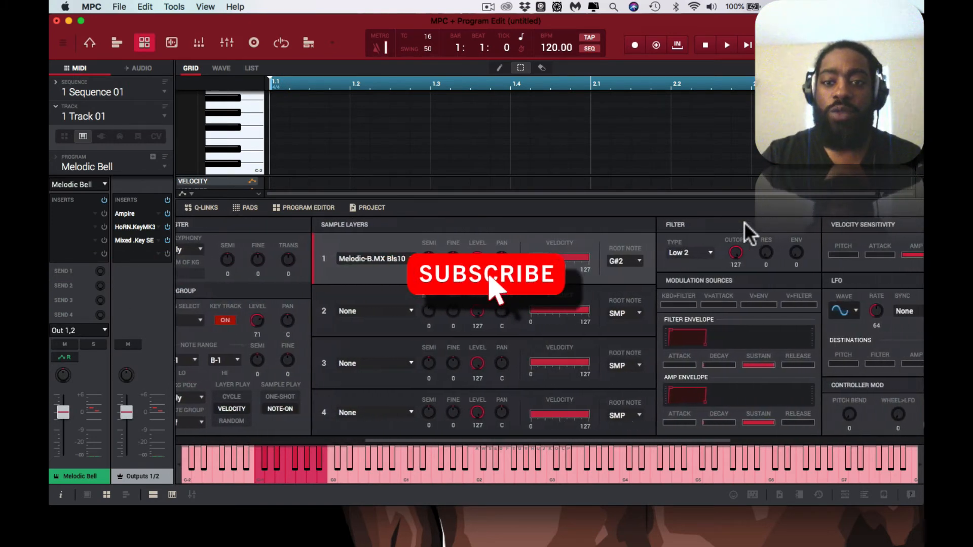
scroll(744, 222, right, 2)
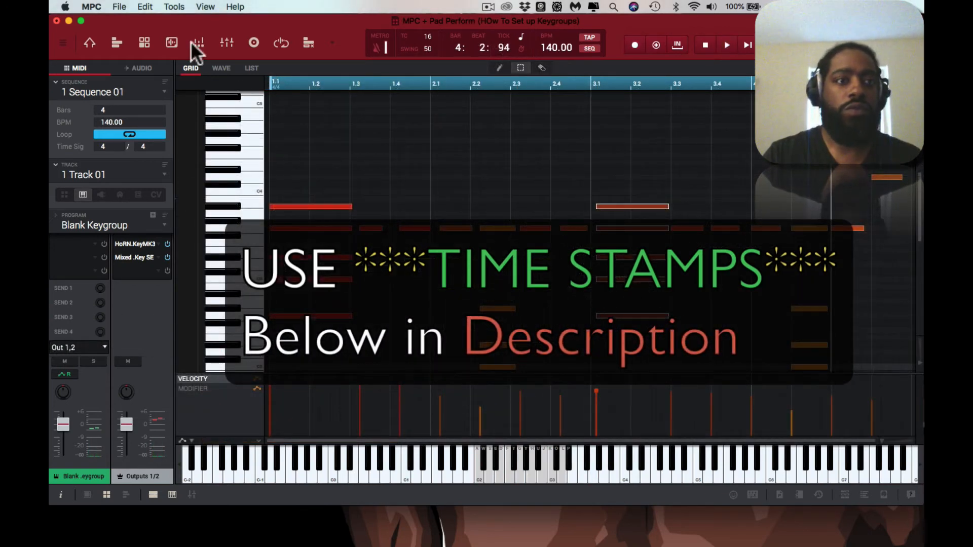
Step: Lower the Low 2 filter's cutoff to 81 in Program Edit for the Blank Keygroup program
click(145, 36)
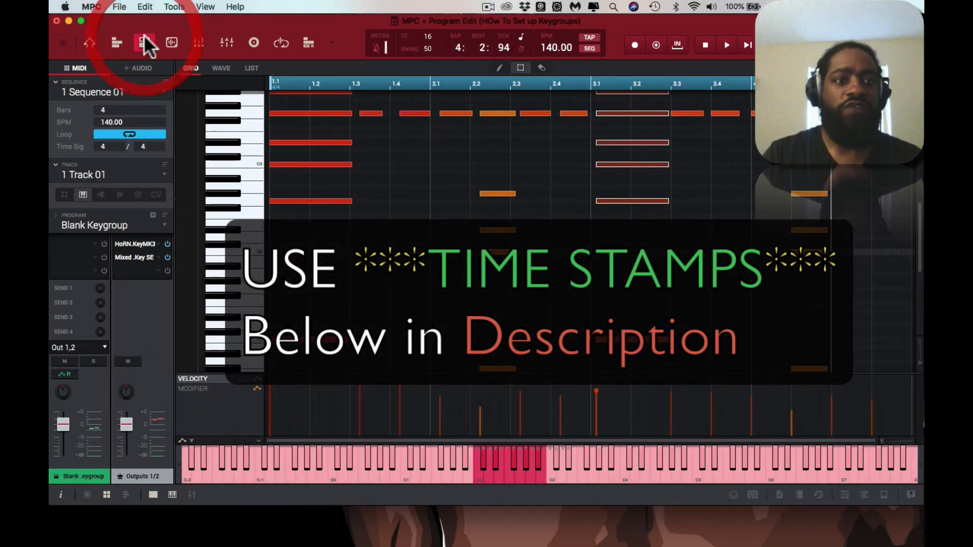
click(150, 493)
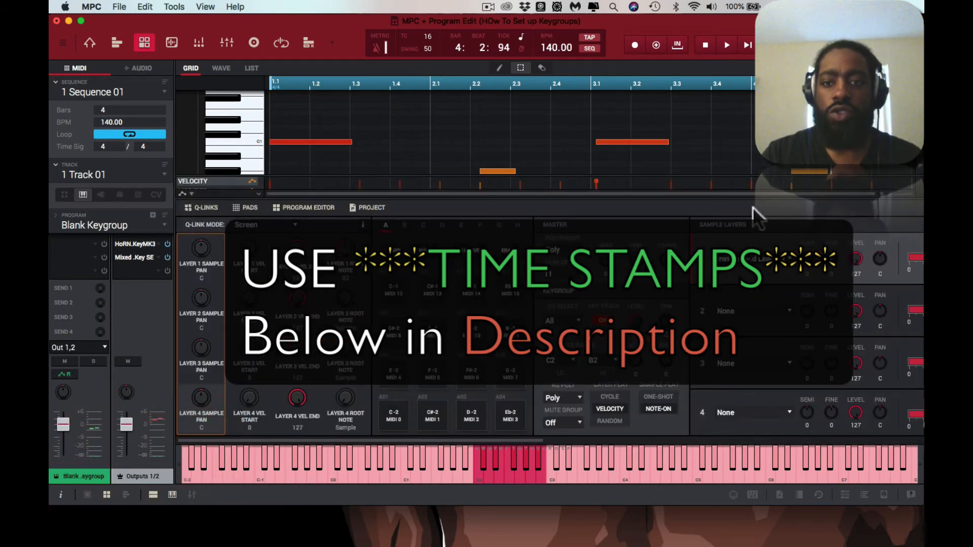
scroll(765, 220, right, 10)
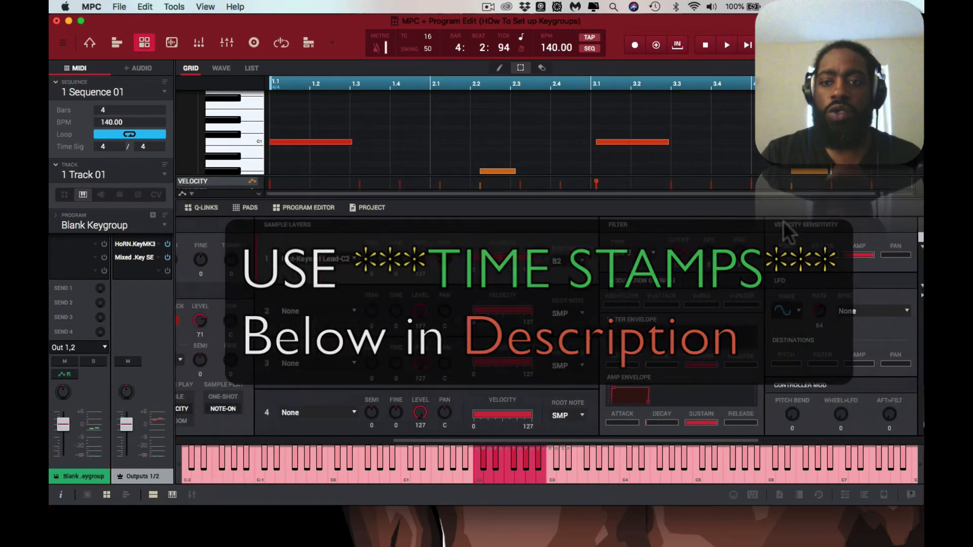
scroll(786, 232, right, 3)
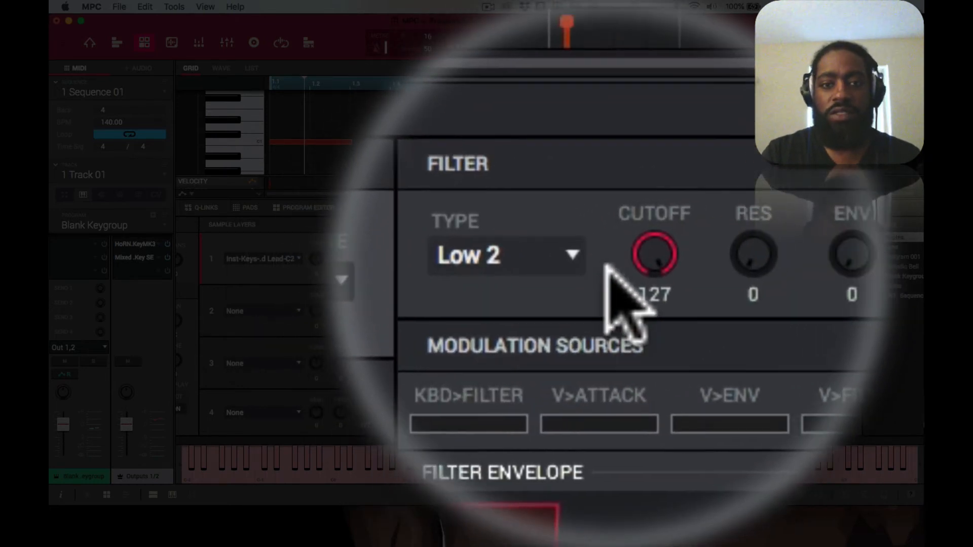
mouse_move(614, 263)
mouse_down()
mouse_move(614, 272)
mouse_move(618, 245)
mouse_up()
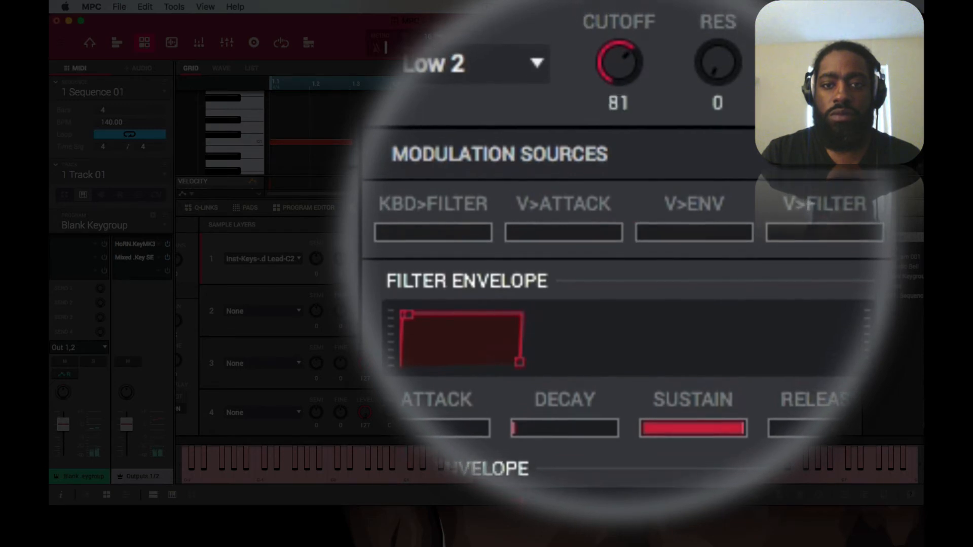
Step: Shape the amp envelope while the sequence plays, with a long decay, a low sustain and a release of about a quarter
key(space)
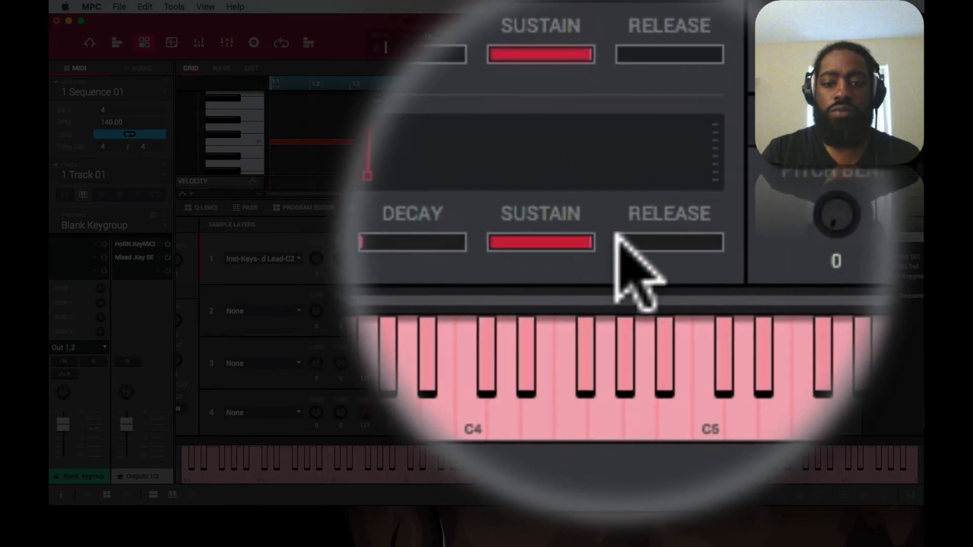
key(space)
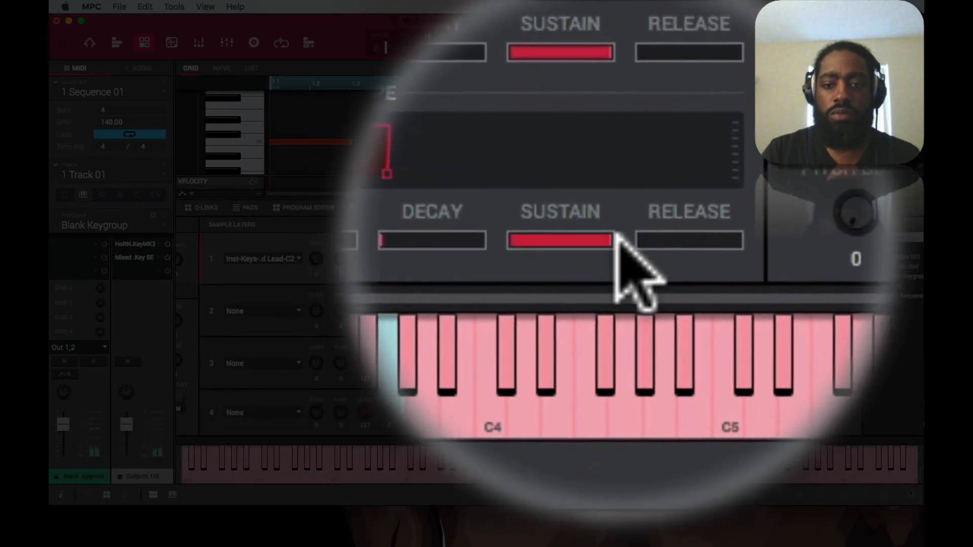
mouse_move(615, 233)
mouse_down()
mouse_move(577, 235)
mouse_move(604, 235)
mouse_up()
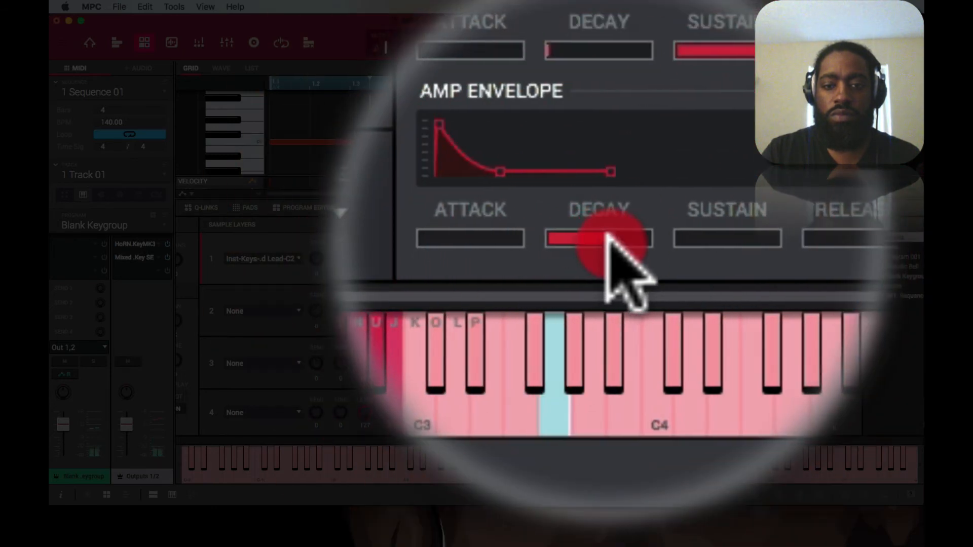
drag(614, 236, 684, 234)
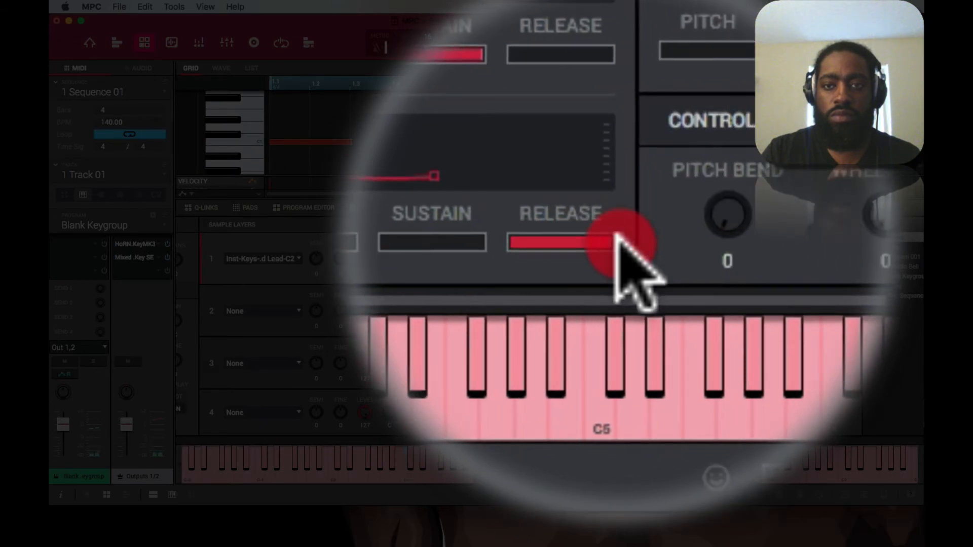
mouse_move(616, 234)
mouse_down()
mouse_move(592, 240)
mouse_move(616, 234)
mouse_up()
click(616, 234)
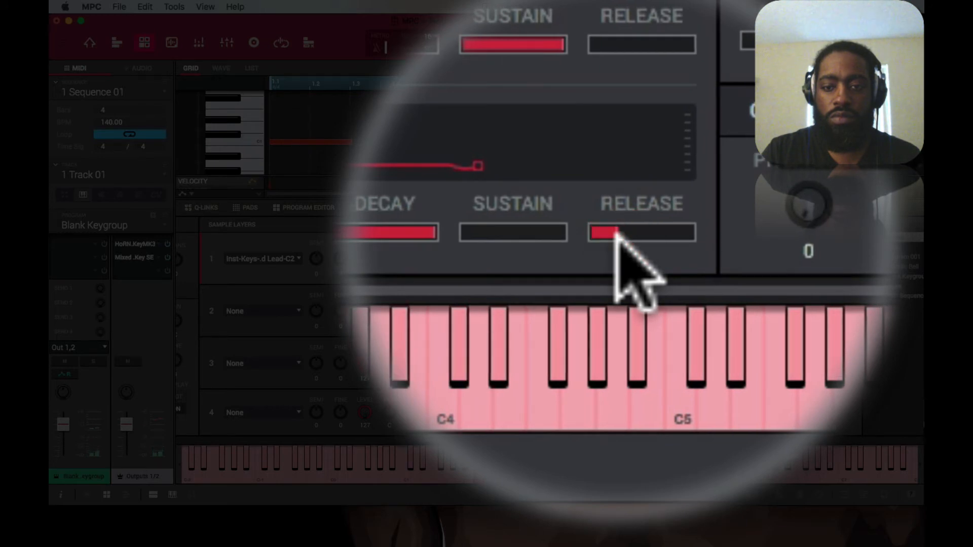
click(616, 234)
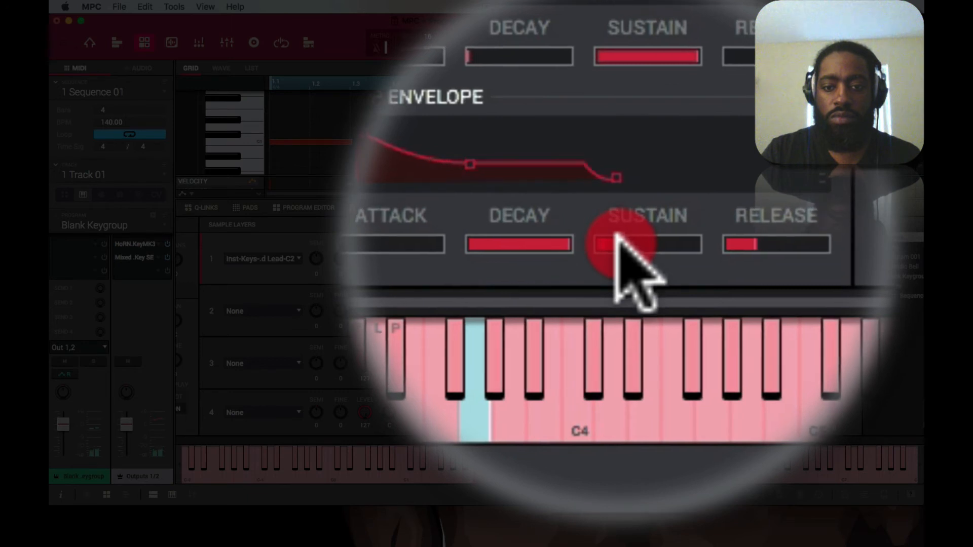
click(614, 235)
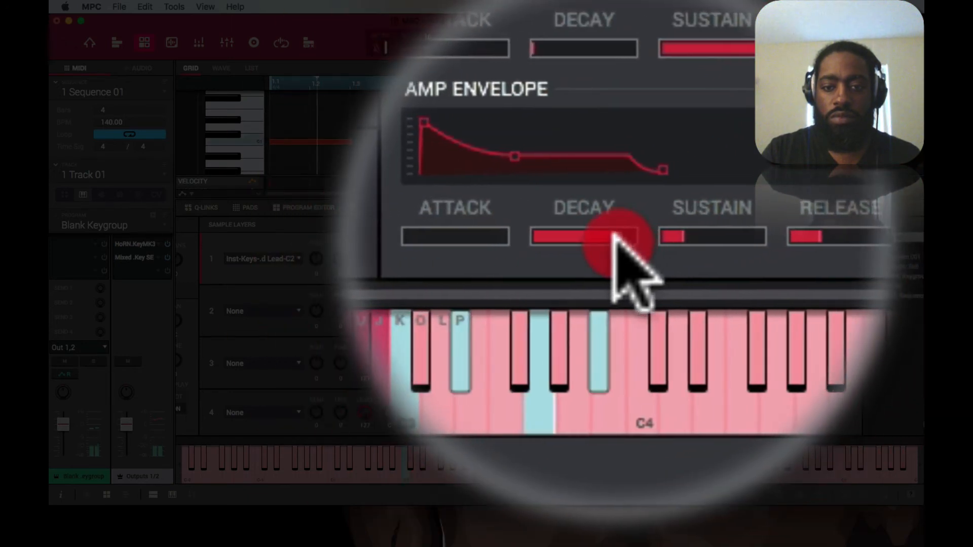
click(617, 238)
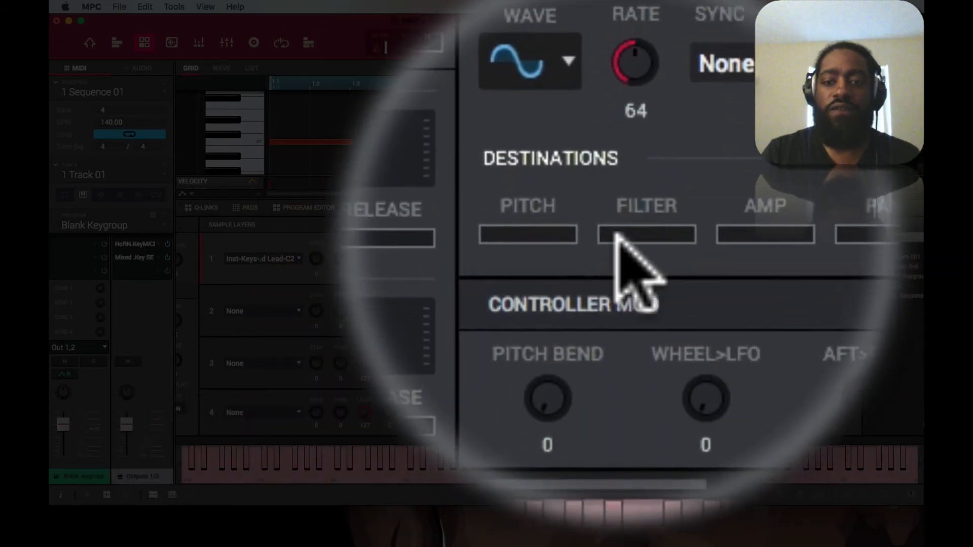
Step: Try LFO modulation on the pitch while the sequence plays and return the pitch amount to zero
key(space)
click(616, 236)
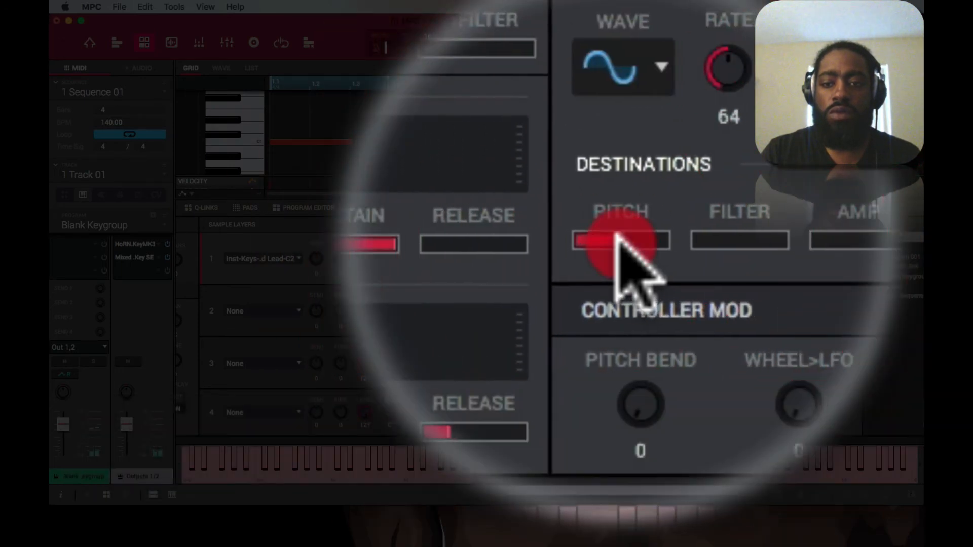
drag(616, 235, 591, 239)
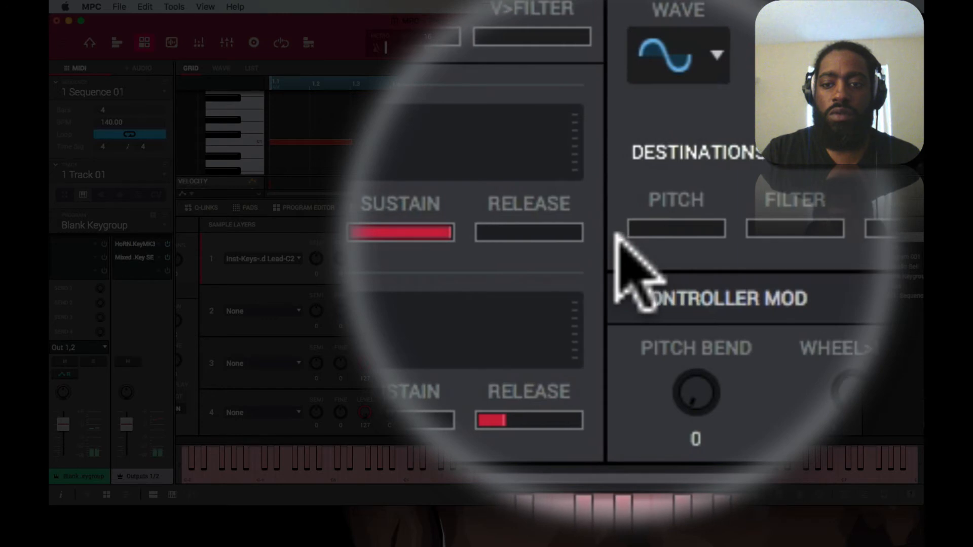
Step: Raise the LFO's filter amount to about two fifths, using the S&H wave at rate 72 synced to Dotted Quarter Note
click(618, 238)
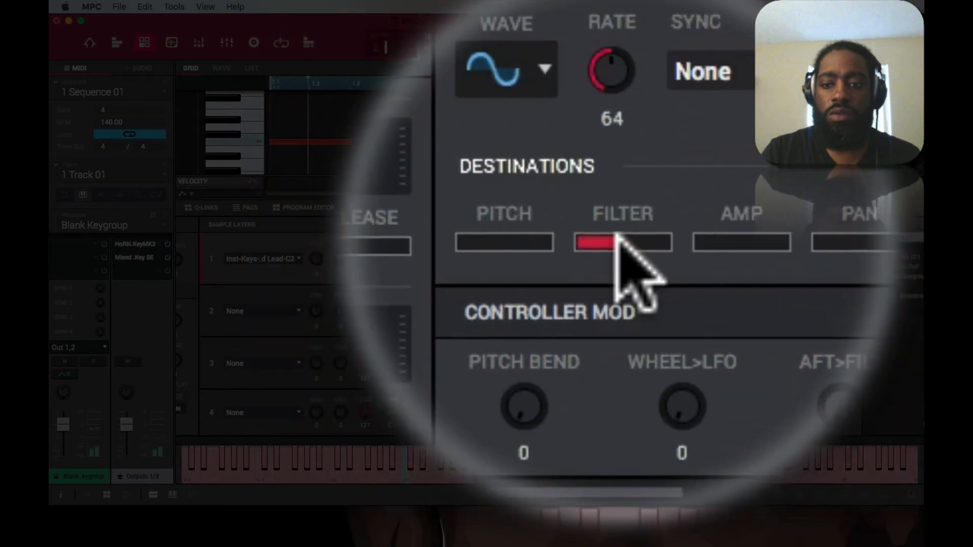
click(616, 238)
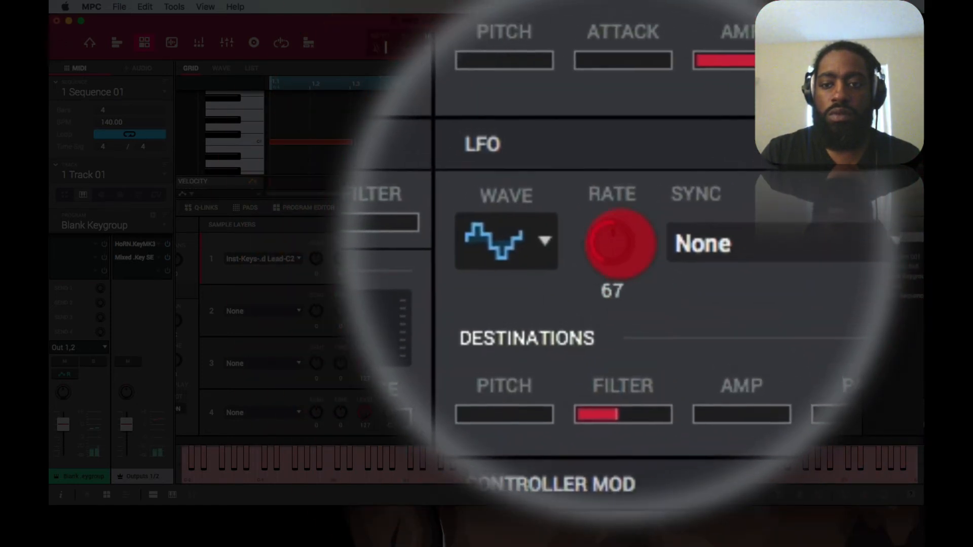
drag(619, 246, 619, 242)
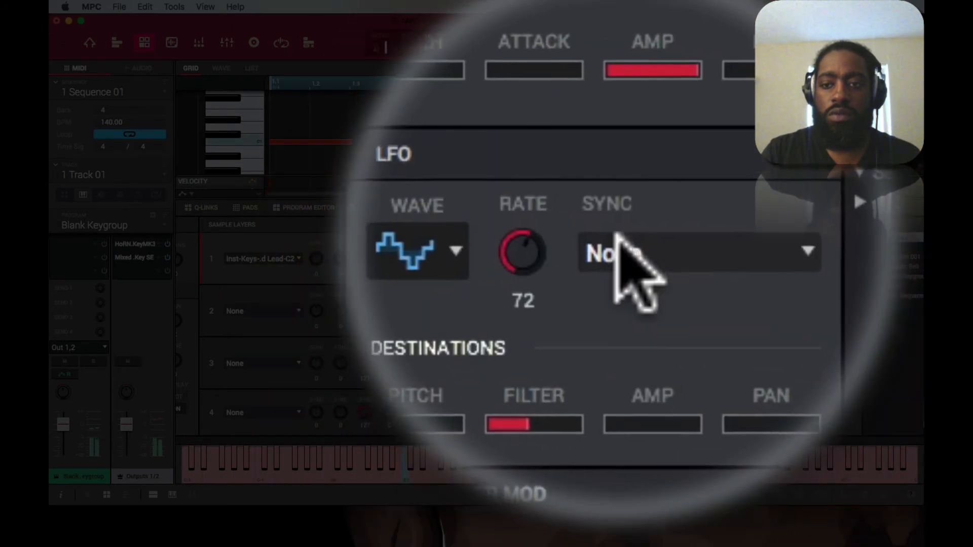
click(617, 235)
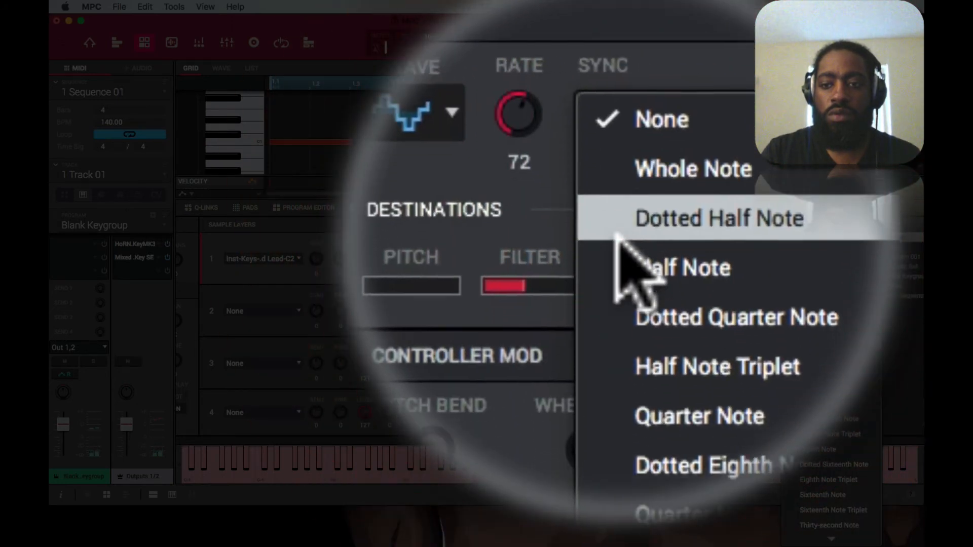
click(617, 243)
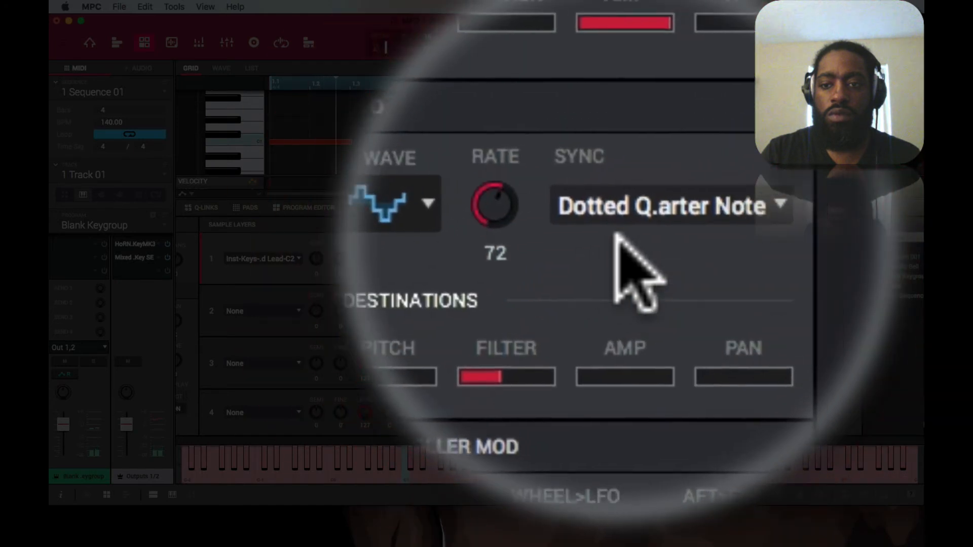
Step: Change the LFO to a Saw wave at rate 64 synced to Dotted Eighth Note while auditioning the sound
drag(621, 237, 616, 237)
click(555, 219)
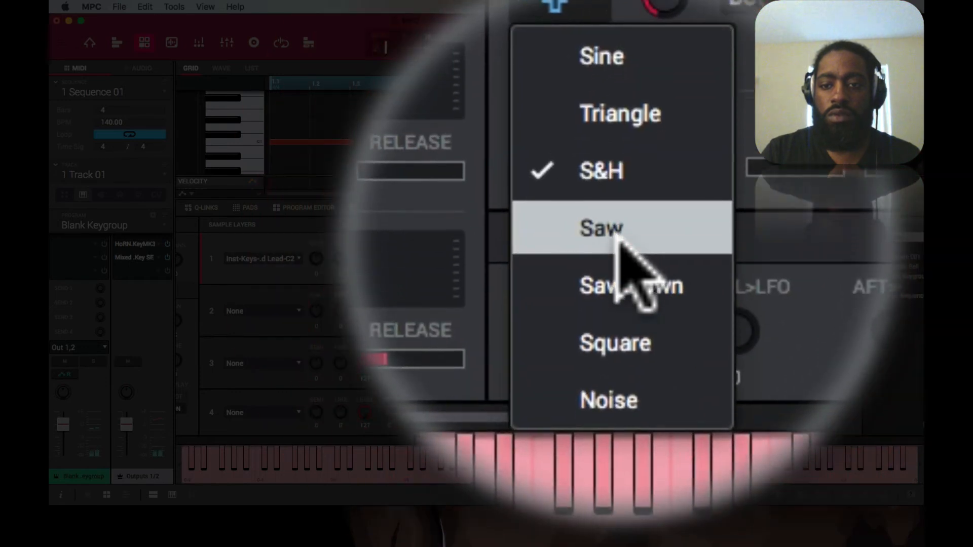
click(617, 235)
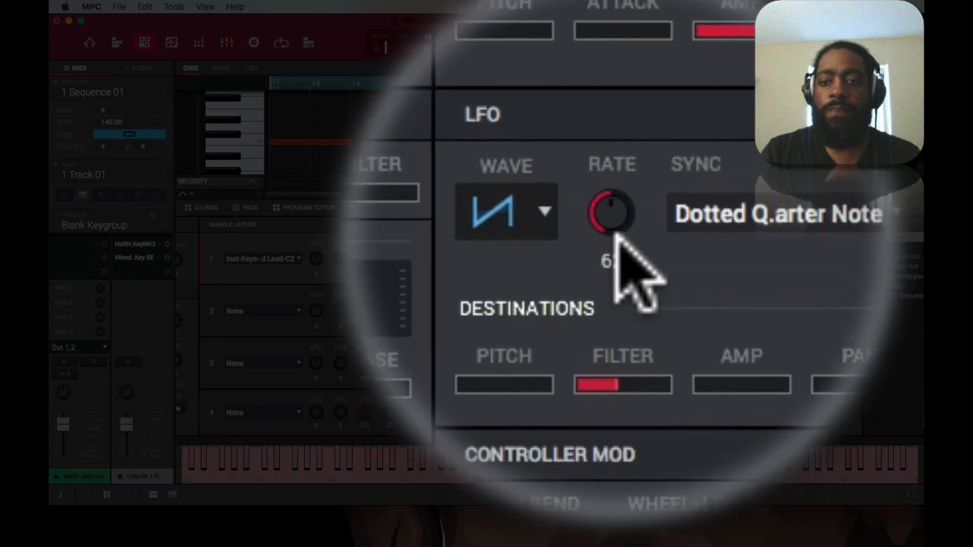
drag(617, 235, 617, 236)
click(617, 235)
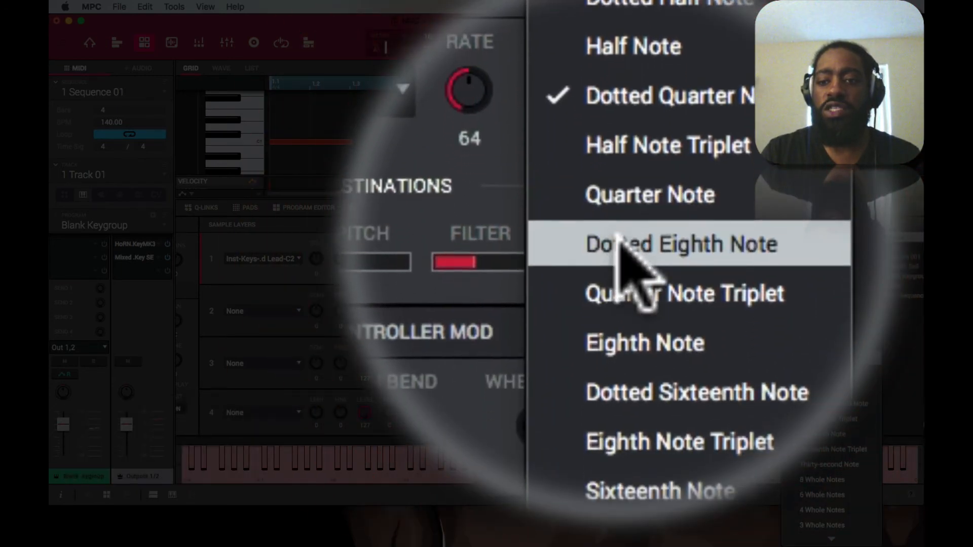
click(617, 236)
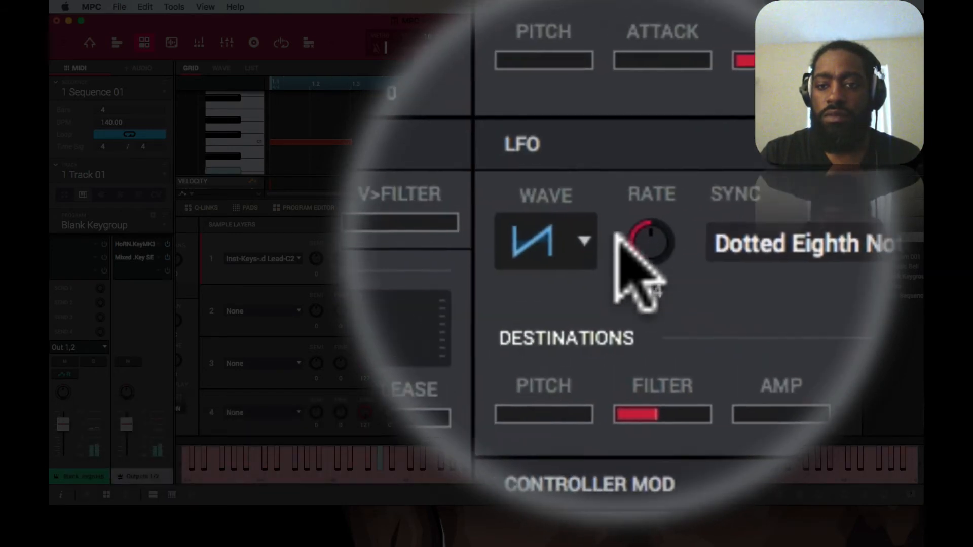
Step: Try the Saw down wave for the LFO and set the wave to Sine
click(616, 235)
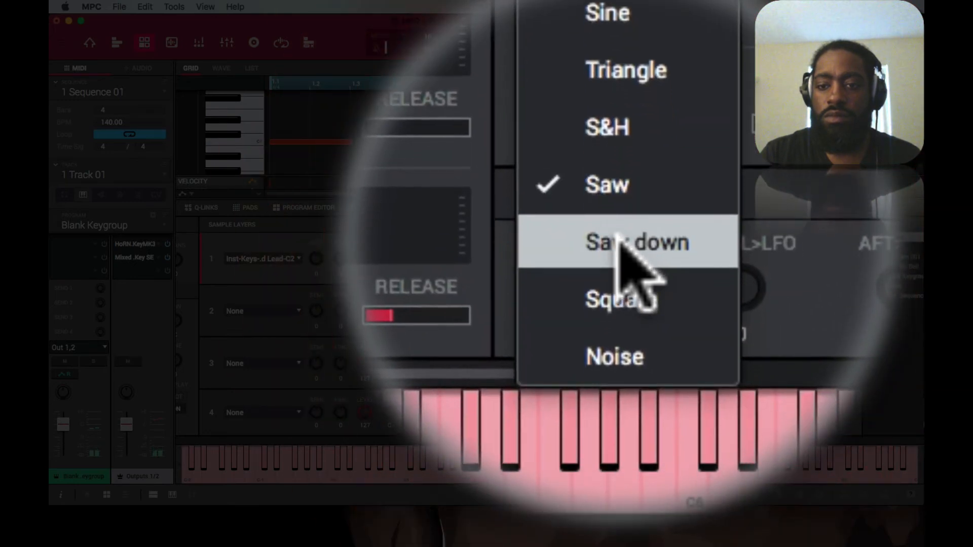
click(624, 243)
click(616, 235)
click(617, 242)
click(621, 243)
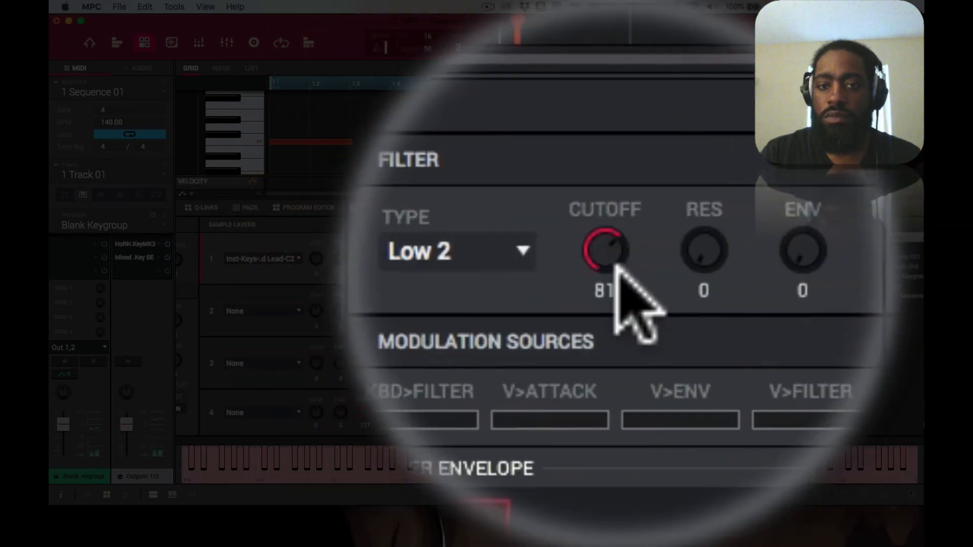
Step: Set the filter type to Lowpass 8 Pole with cutoff 83, resonance 9 and envelope amount 10
click(597, 272)
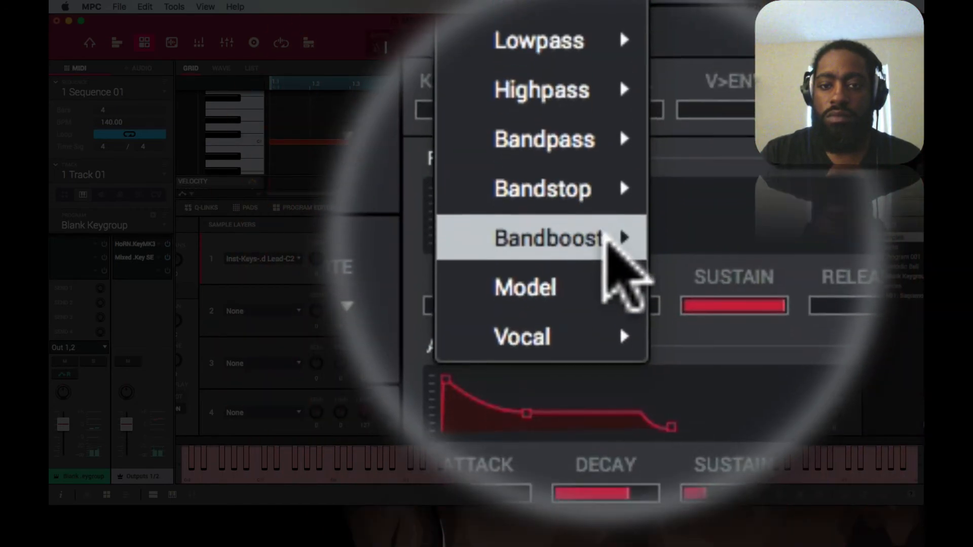
mouse_move(602, 330)
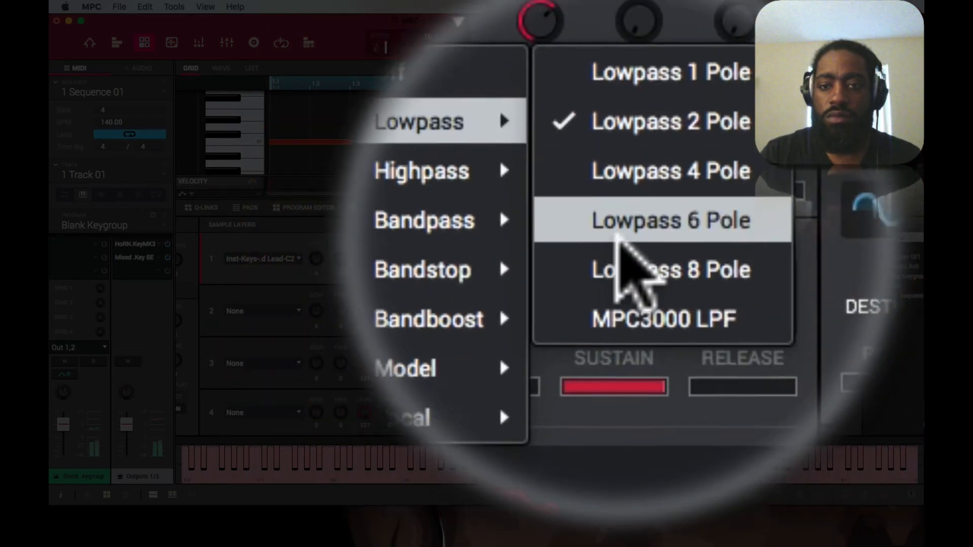
click(618, 239)
drag(620, 276, 620, 274)
click(620, 274)
drag(620, 274, 619, 305)
key(space)
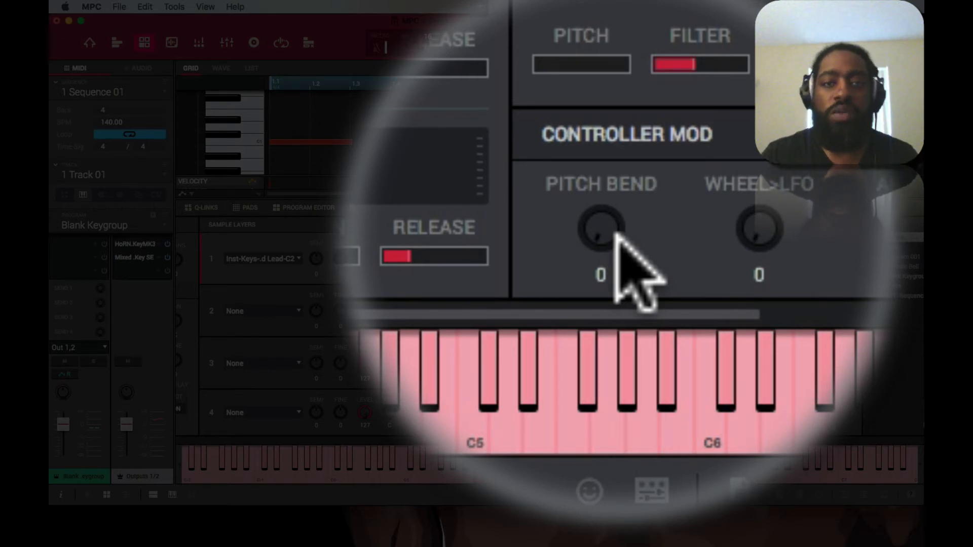
Step: Set the controller modulation to Pitch Bend 24, Wheel>LFO 5 and Aft>Filt 12
click(611, 233)
mouse_move(620, 243)
mouse_down()
mouse_move(616, 256)
mouse_move(614, 232)
mouse_move(622, 247)
mouse_up()
click(620, 243)
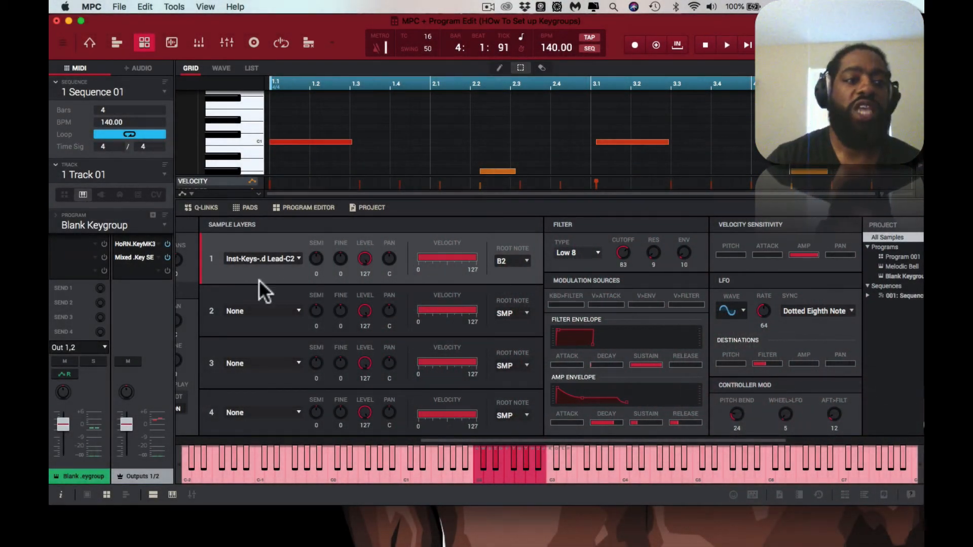
Step: Reveal the program's insert slots and load AIR Delay as the first insert of Blank Keygroup
click(56, 165)
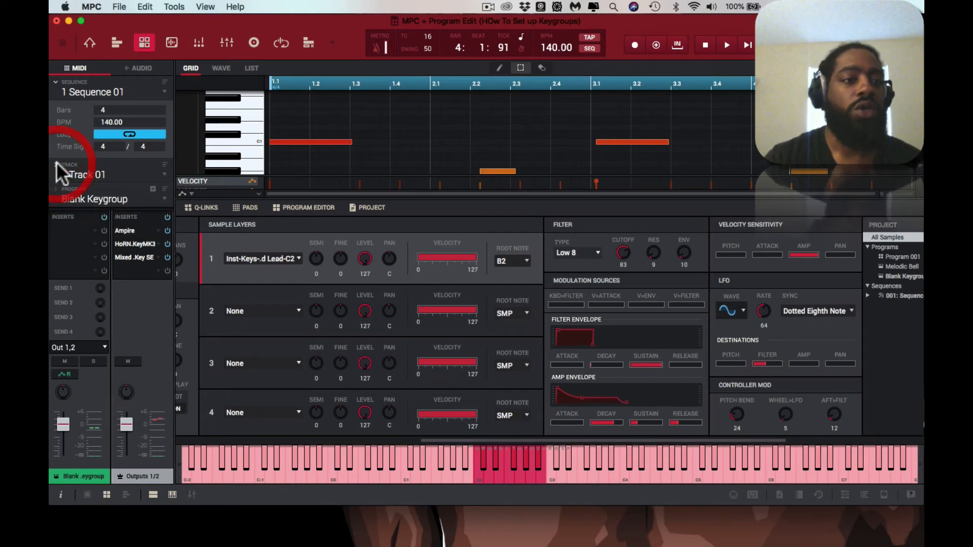
double_click(95, 231)
click(103, 134)
click(115, 146)
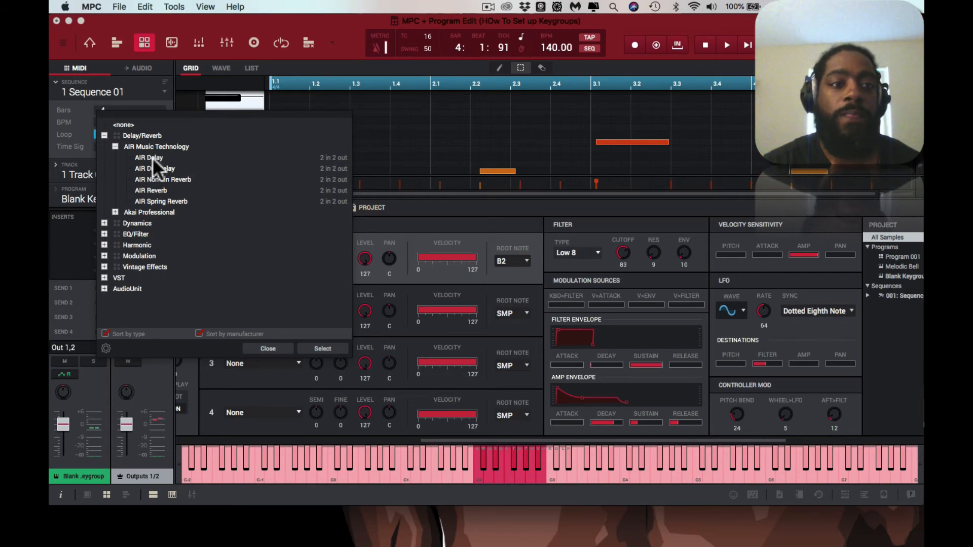
double_click(153, 158)
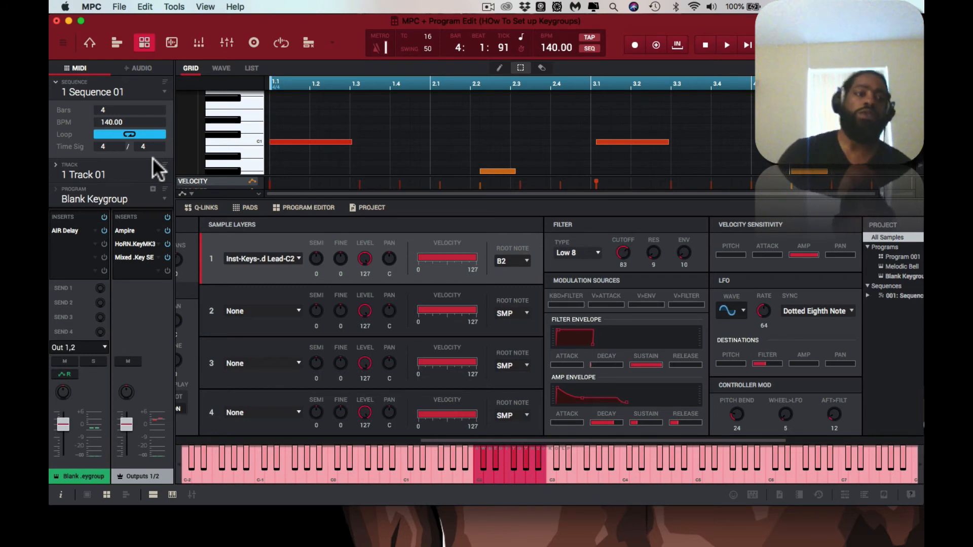
Step: Set AIR Delay's feedback to 36%, width to 54% and mix to 44% while playing the sequence
double_click(72, 229)
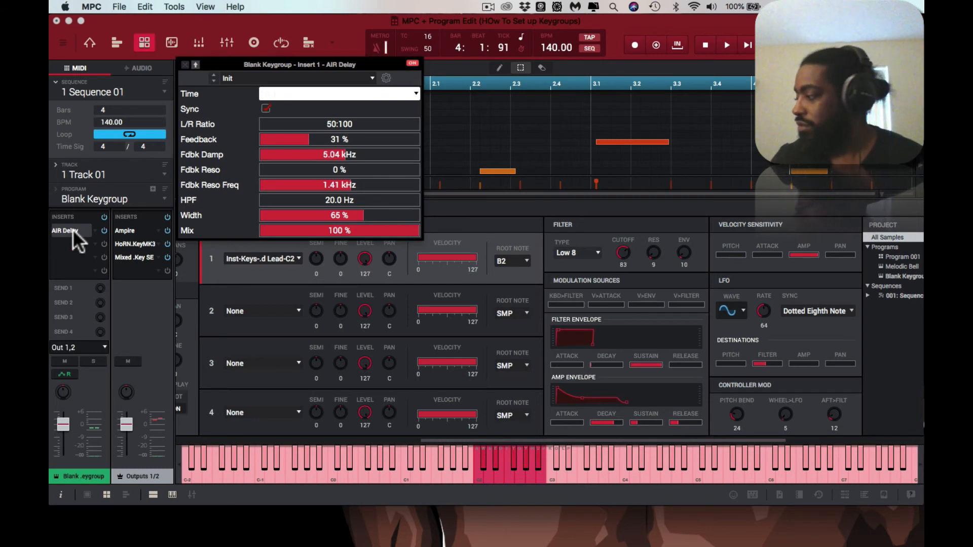
key(space)
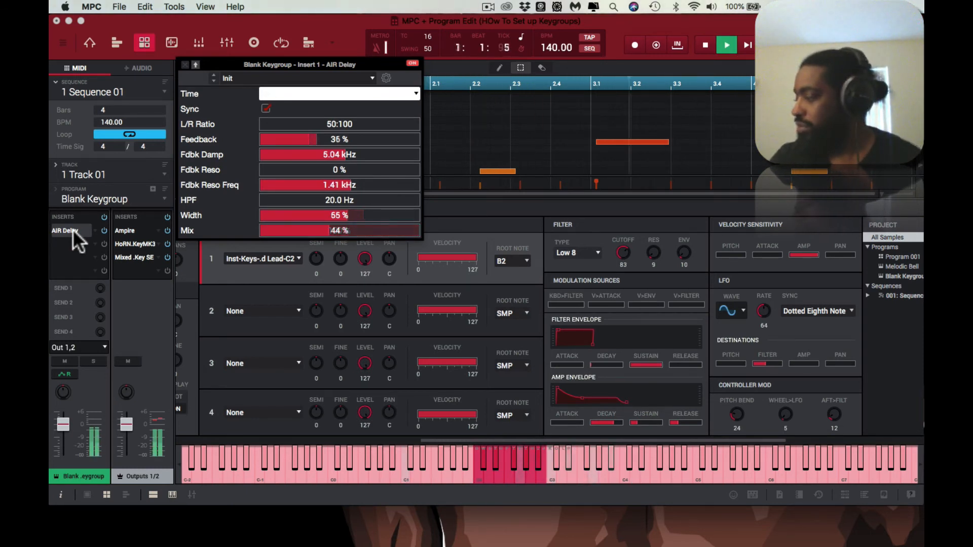
key(space)
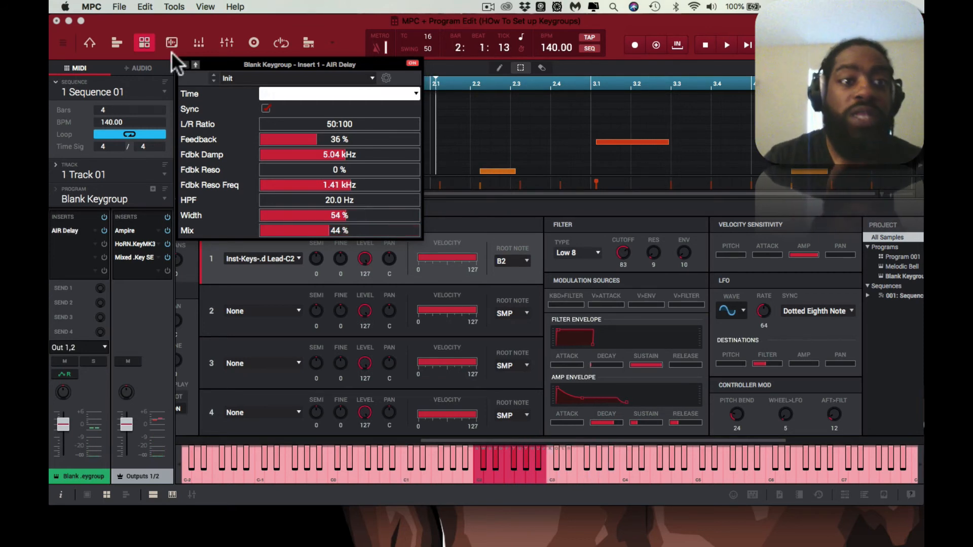
click(184, 64)
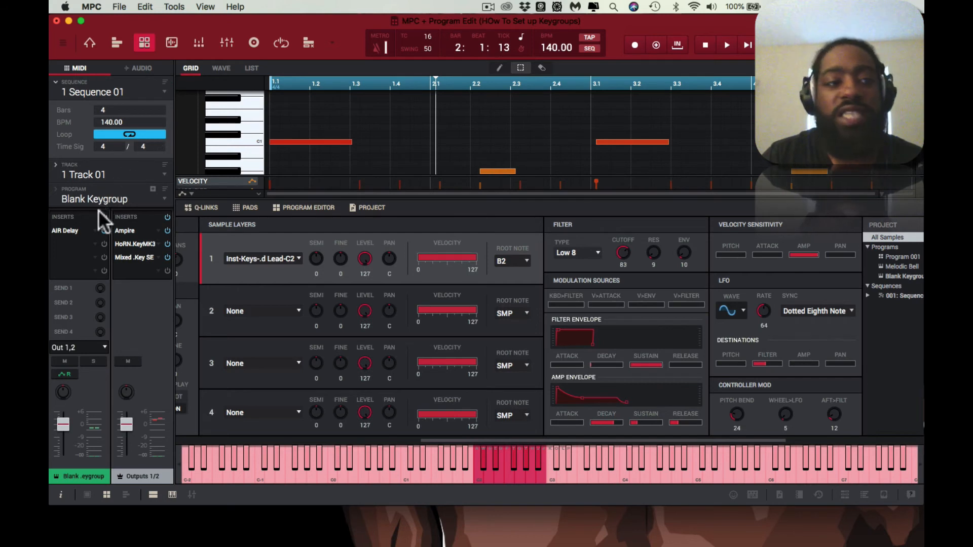
Step: Load AIR Reverb as the second insert effect of the Blank Keygroup program
click(94, 242)
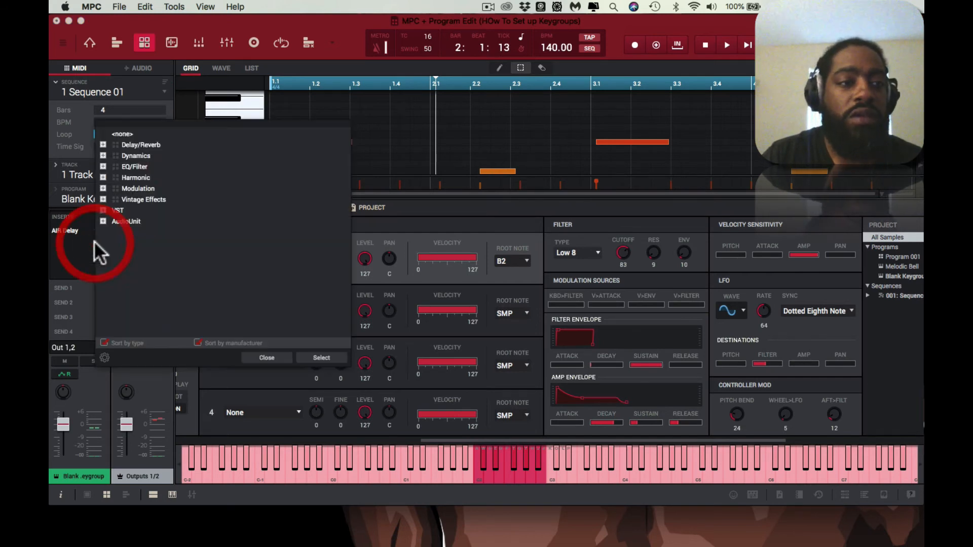
click(104, 144)
click(114, 155)
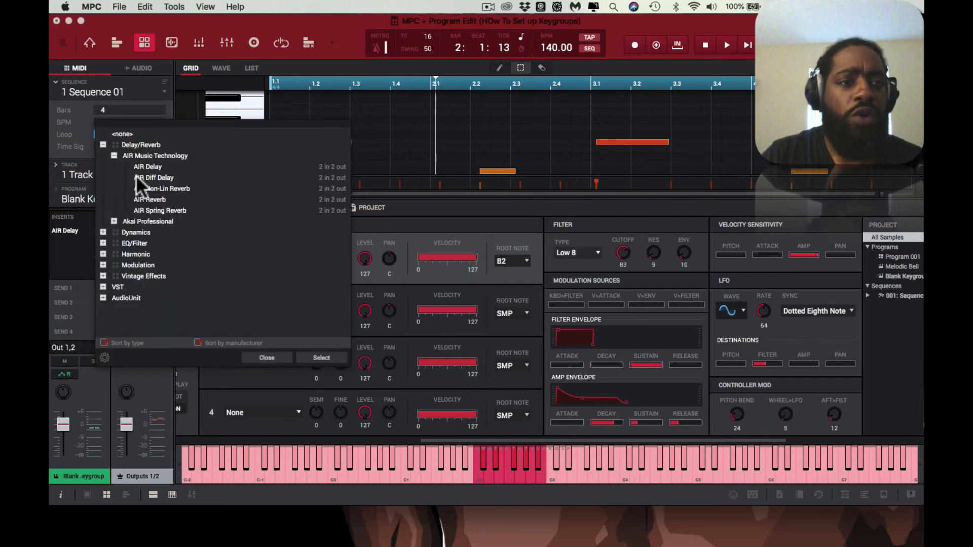
double_click(146, 199)
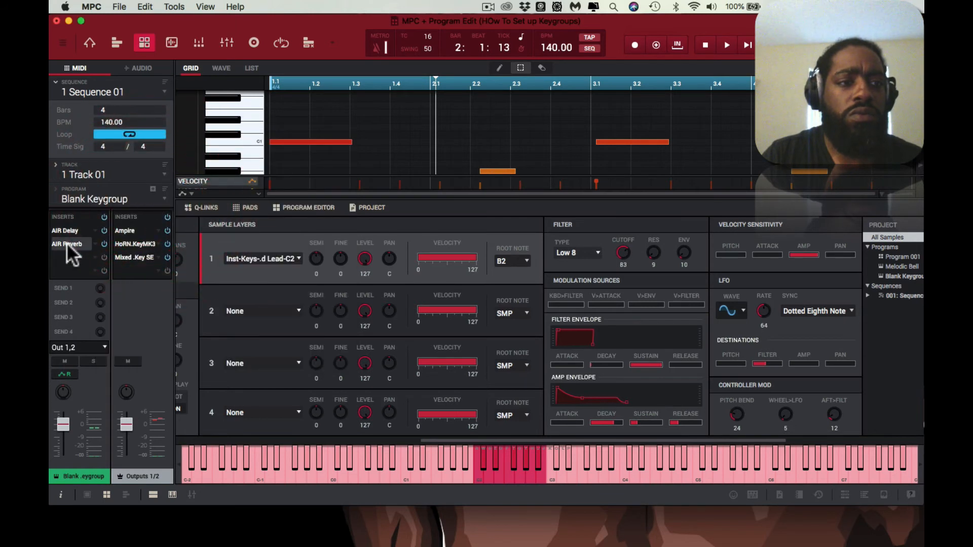
Step: Audition AIR Reverb presets while the sequence plays and keep one with a 34% mix
double_click(66, 244)
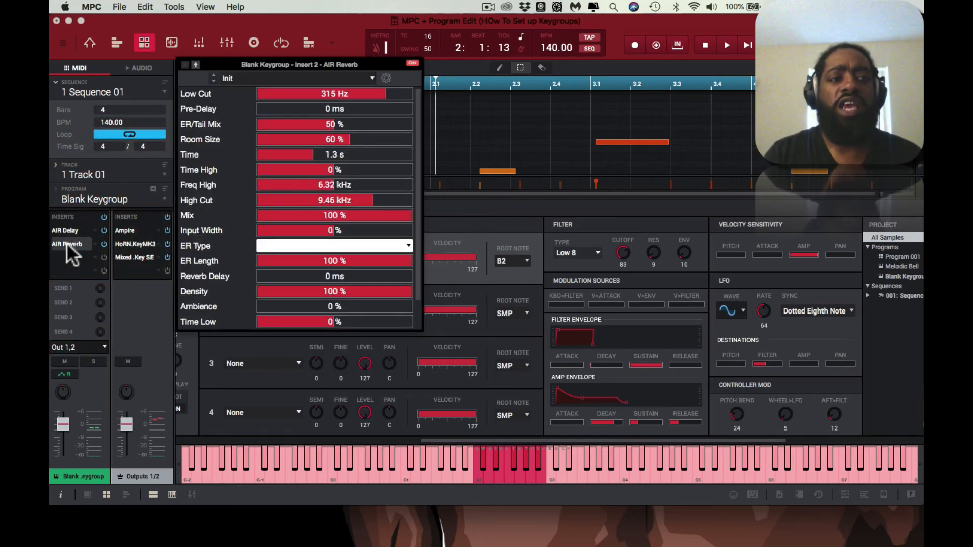
key(space)
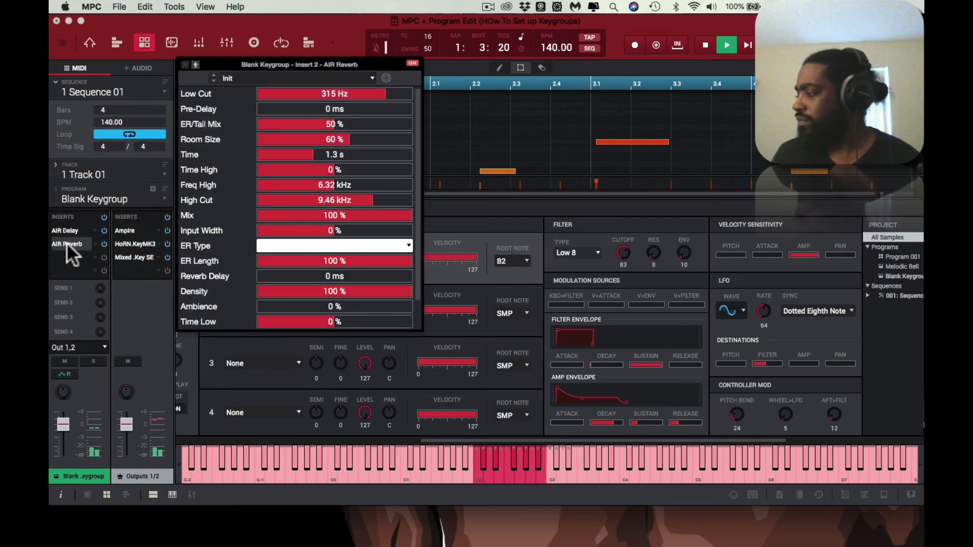
key(Down)
key(Down)
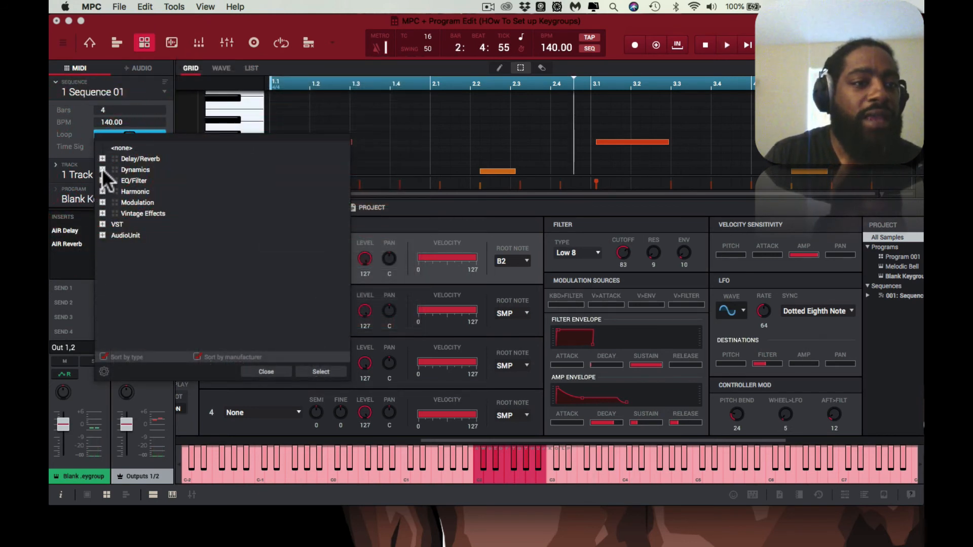
Step: Load AIR Flanger from the modulation effects as the third insert of Blank Keygroup
click(102, 169)
click(103, 169)
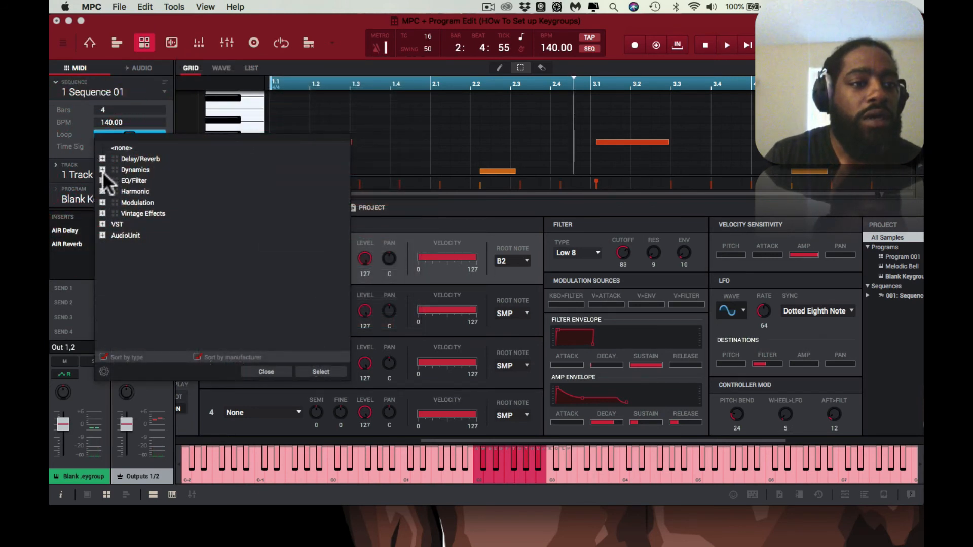
click(103, 202)
click(114, 213)
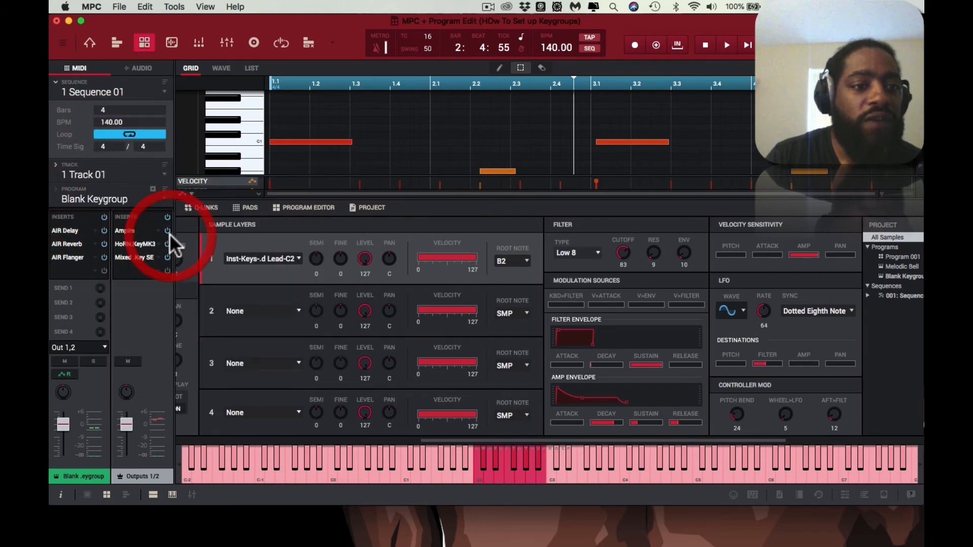
Step: Audition AIR Flanger presets such as Slow Mono Sweep and Slow And Long Flanger while the sequence plays
click(79, 257)
key(space)
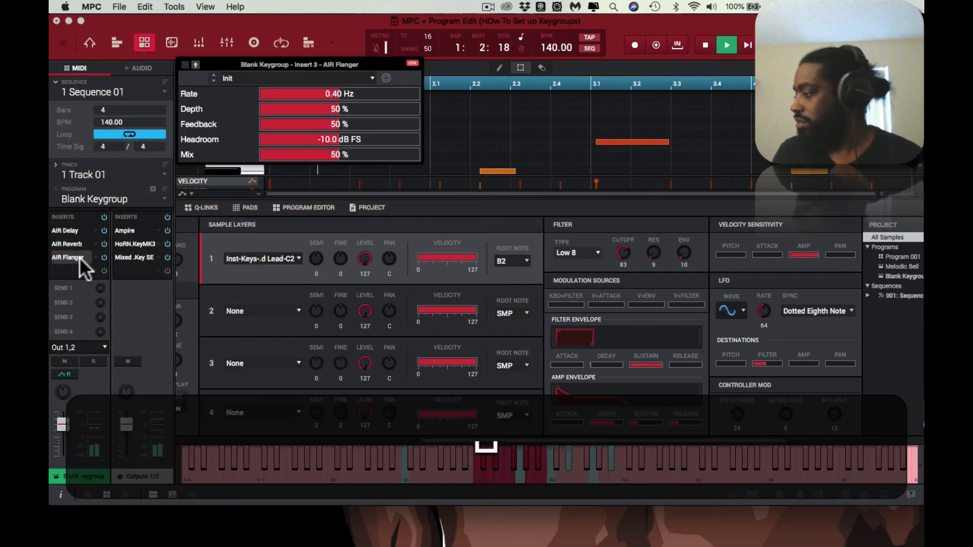
key(Down)
key(Down)
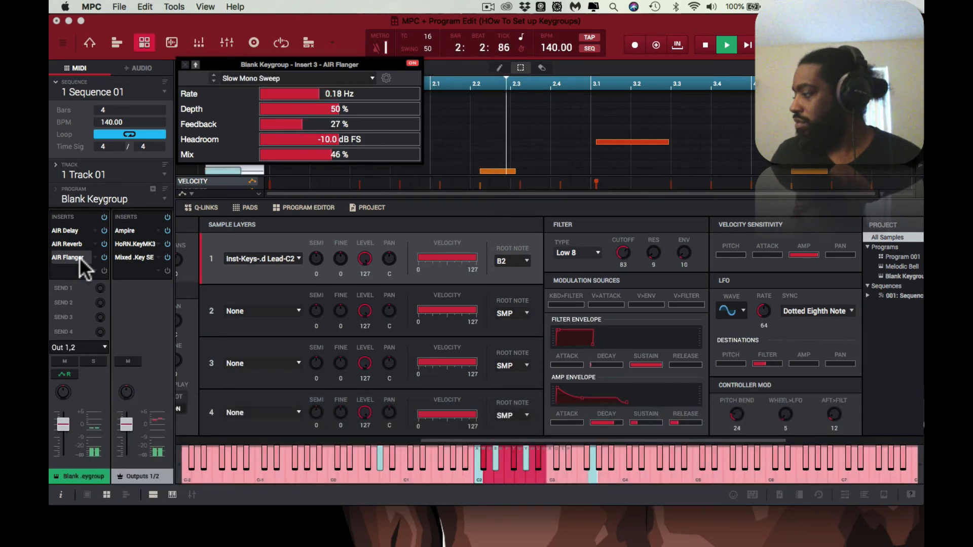
key(Down)
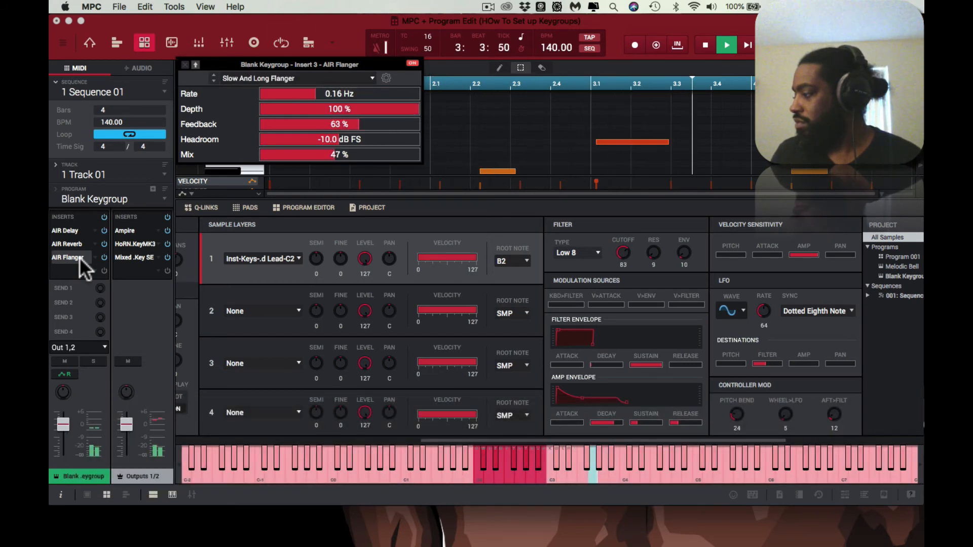
key(Down)
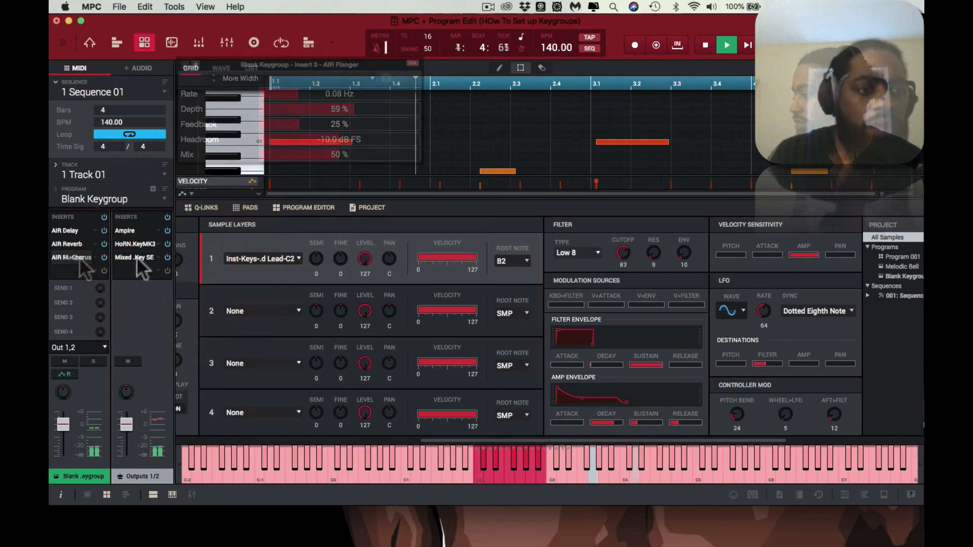
Step: Use AIR Multi-Chorus as the third insert in place of the flanger and audition its presets up to Fast Chorus
click(81, 257)
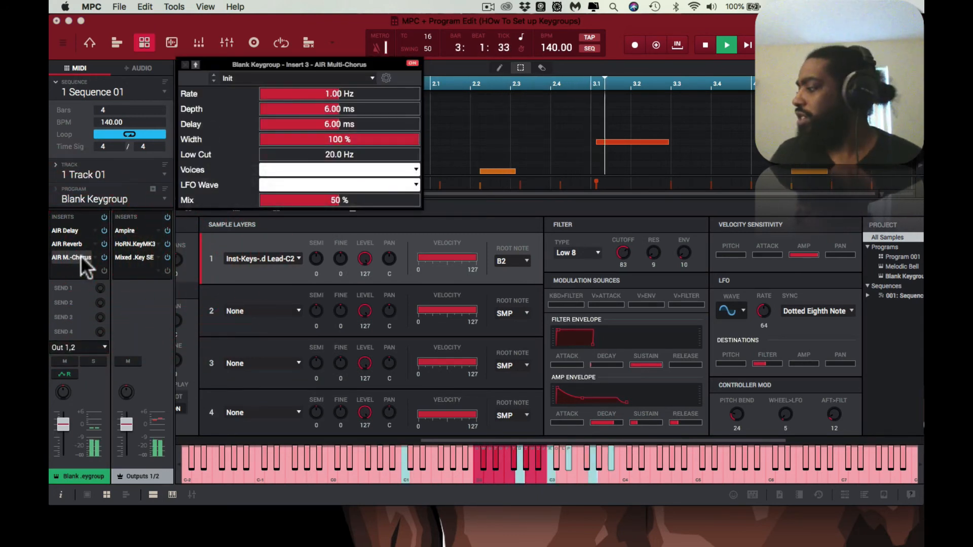
key(Down)
key(Down)
key(Down)
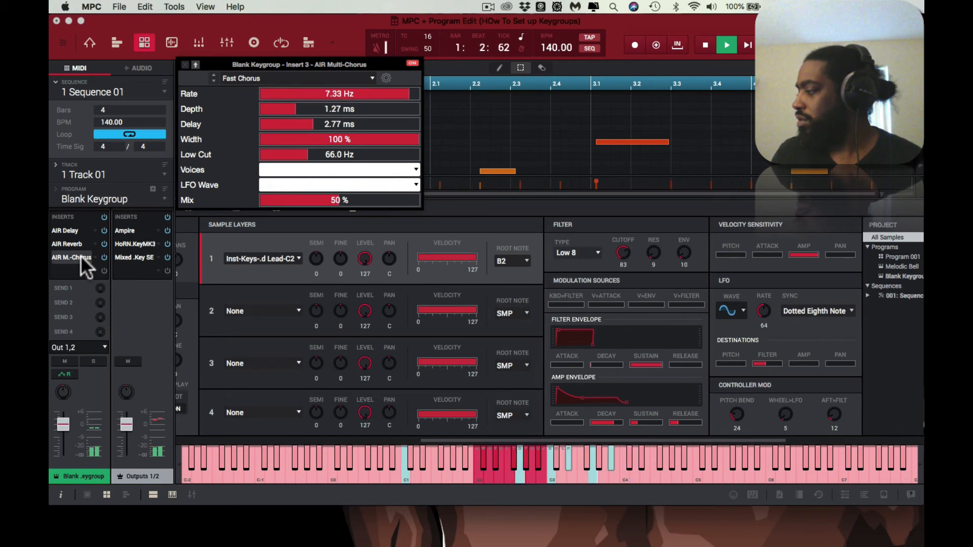
Step: Apply the Slow Chorus preset to AIR Multi-Chorus, stop playback and close the effect's window
key(Down)
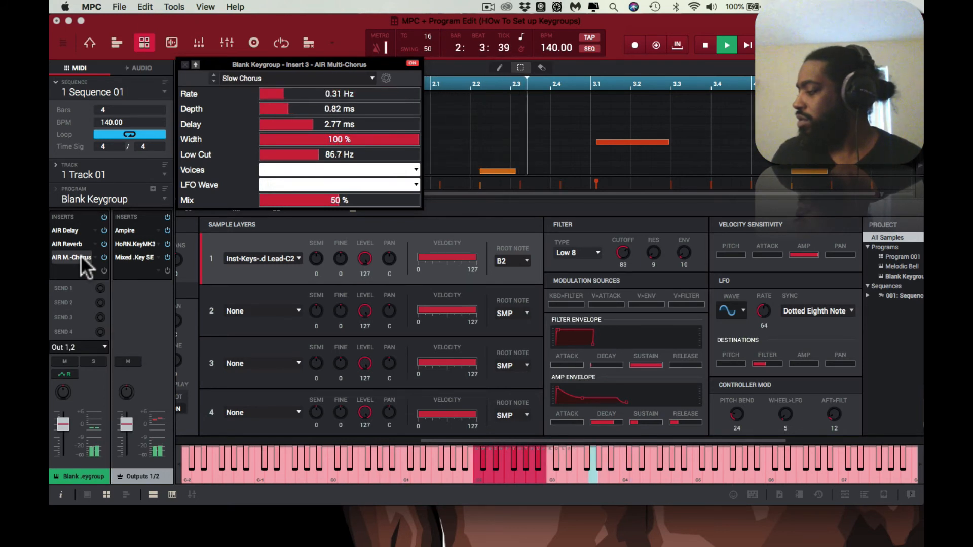
key(space)
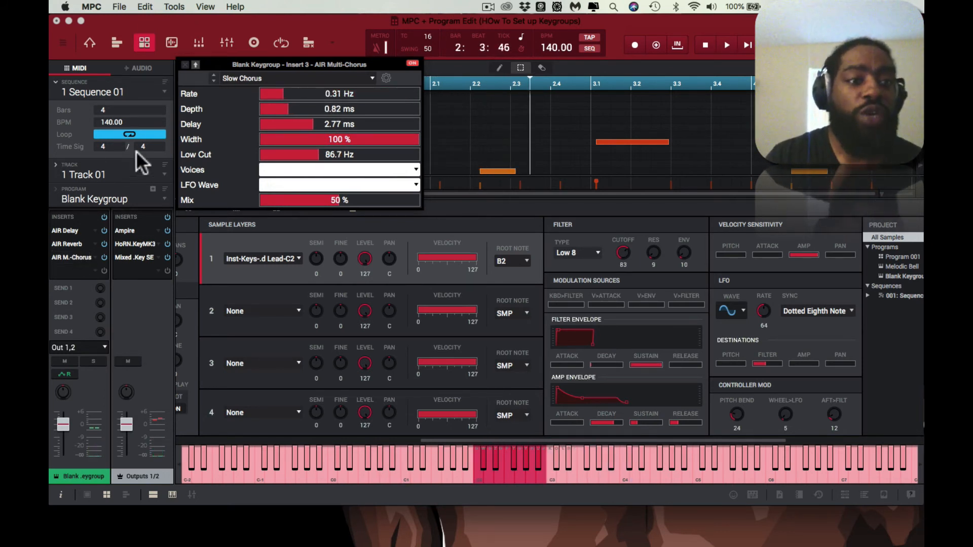
click(185, 65)
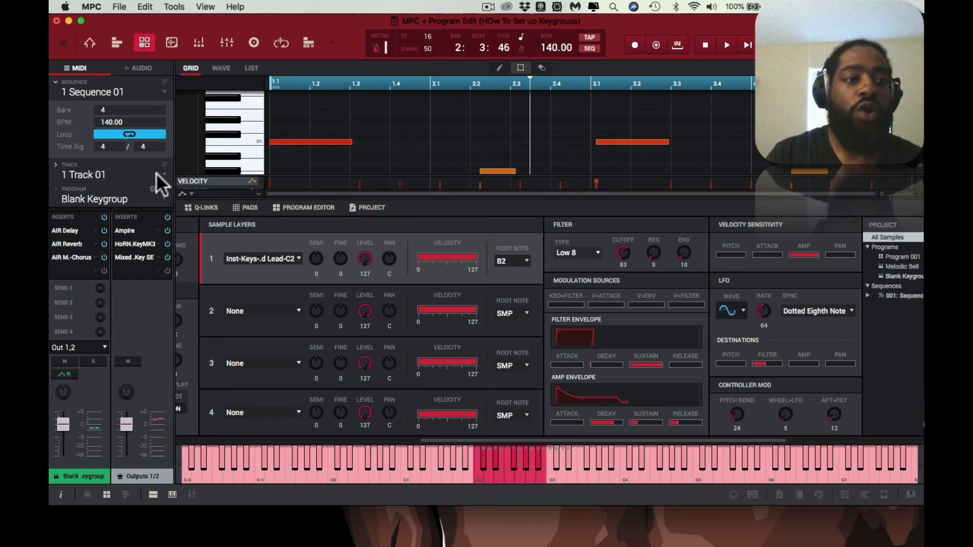
Step: Save the keygroup program as Lead Keys.xpm in G-DRIVE SOUNDS PLUS/#New Drum Programs N Keygroups/BK Keygroups
right_click(92, 198)
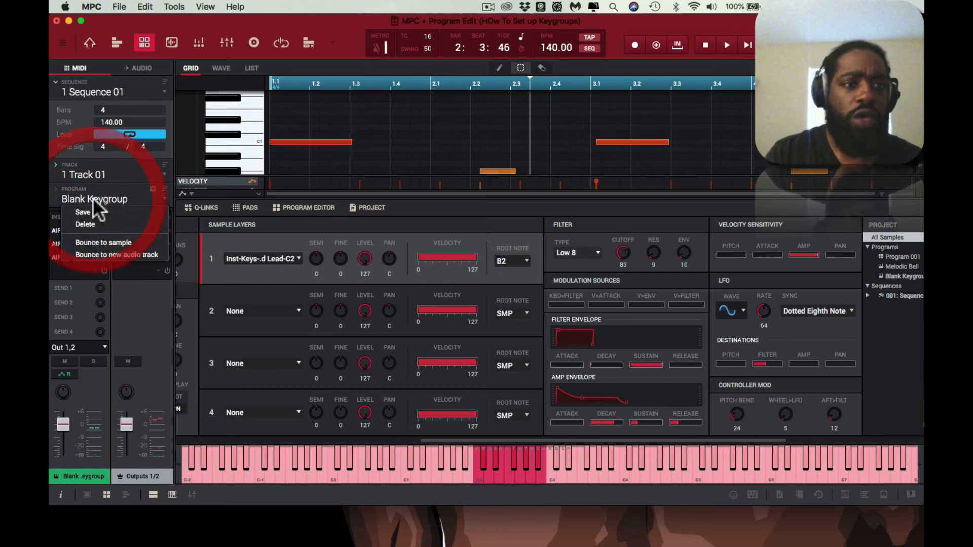
click(94, 209)
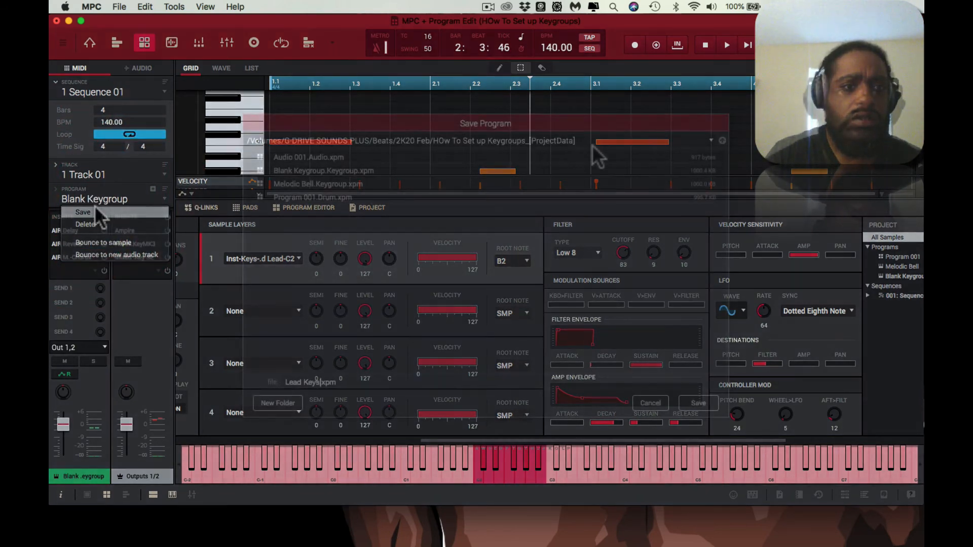
text(Lead Keys)
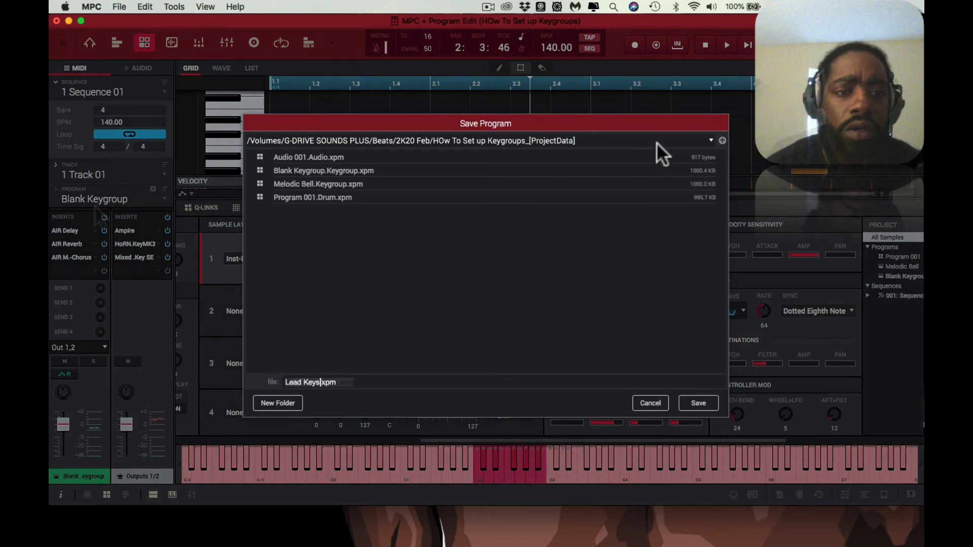
click(711, 140)
click(649, 255)
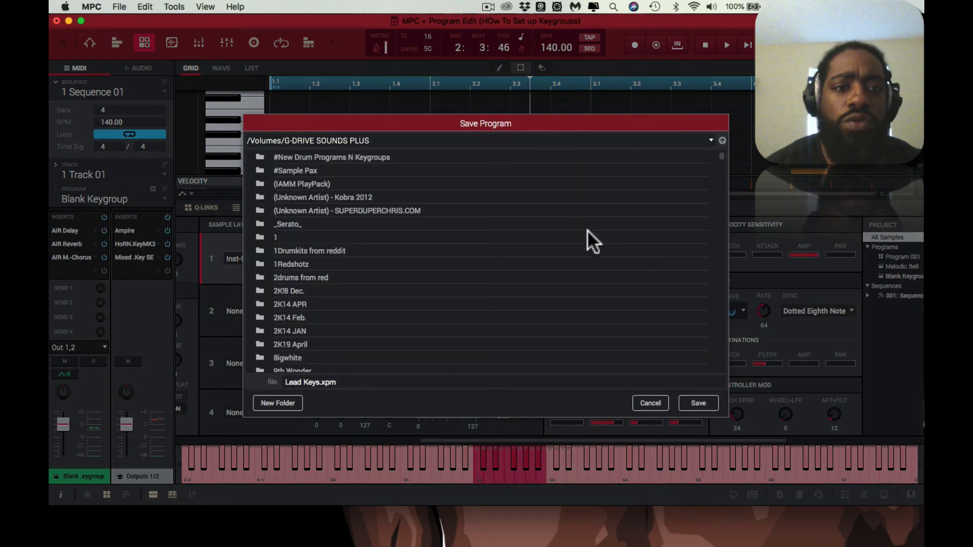
double_click(260, 156)
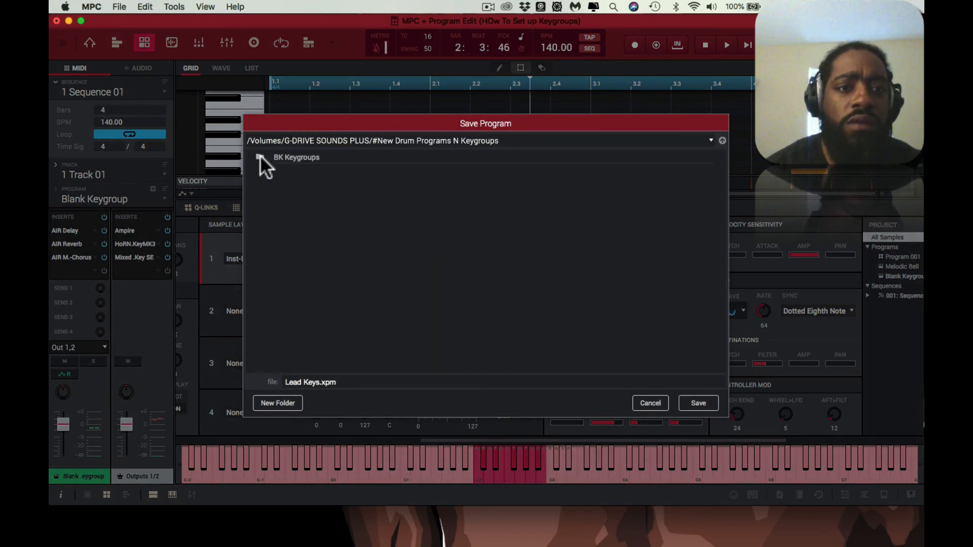
double_click(262, 155)
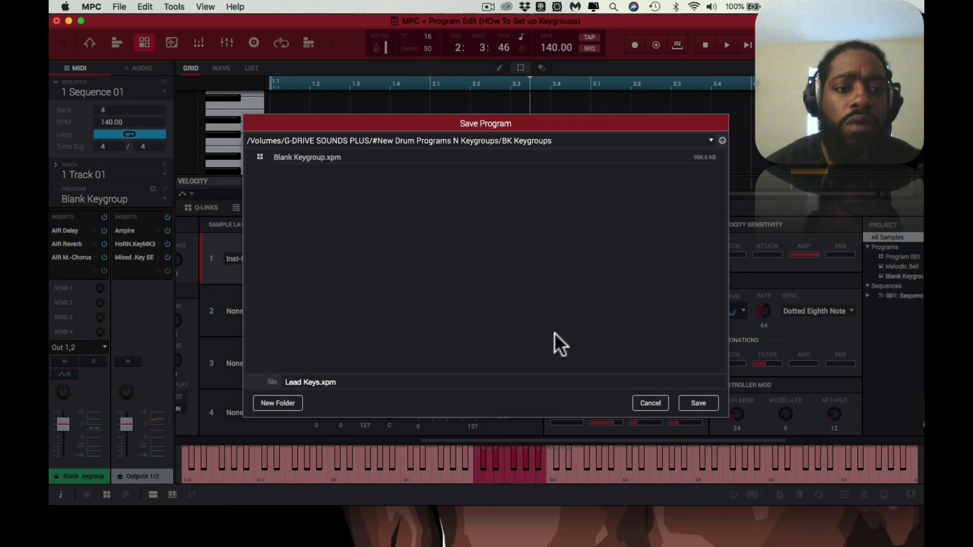
click(696, 401)
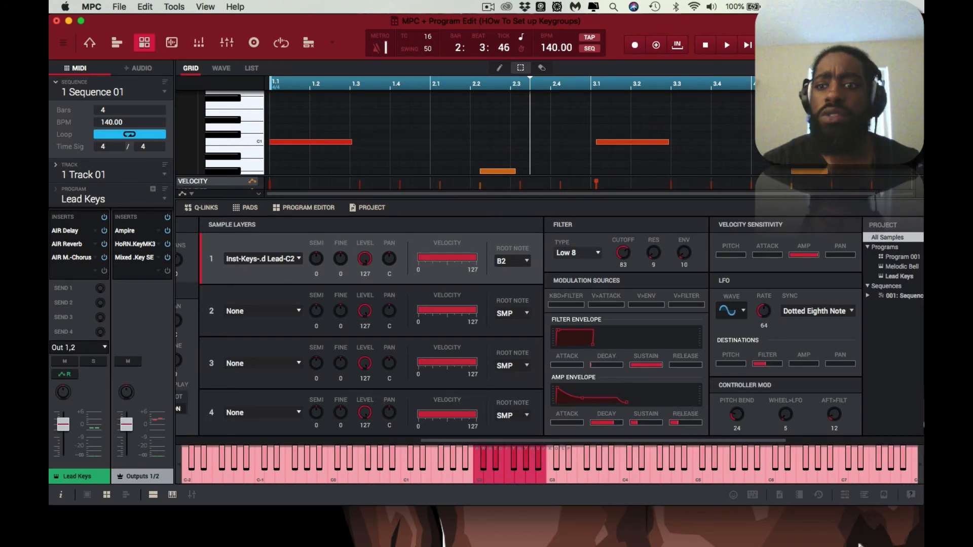
Step: Check the BK Keygroups folder in the file browser for the saved Lead Keys program, and close the browser
click(883, 493)
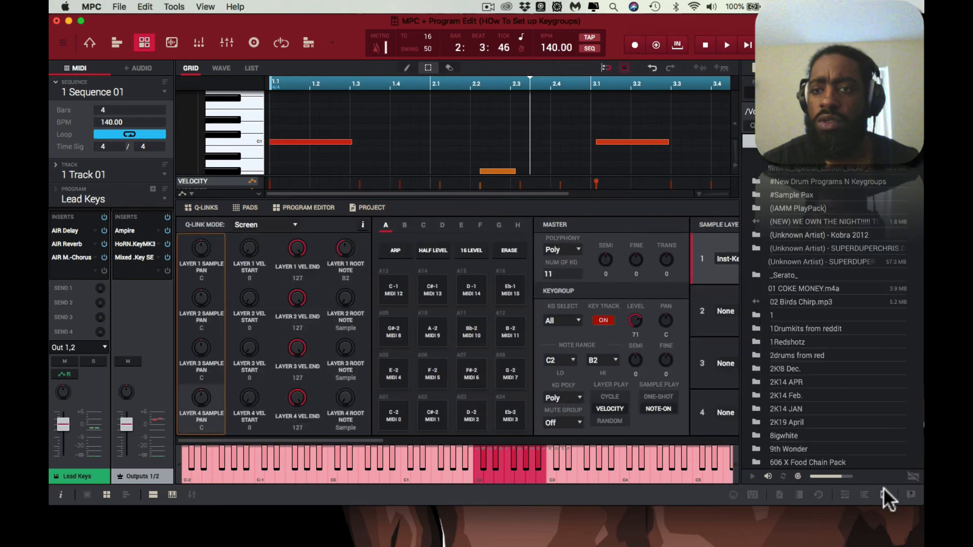
double_click(759, 181)
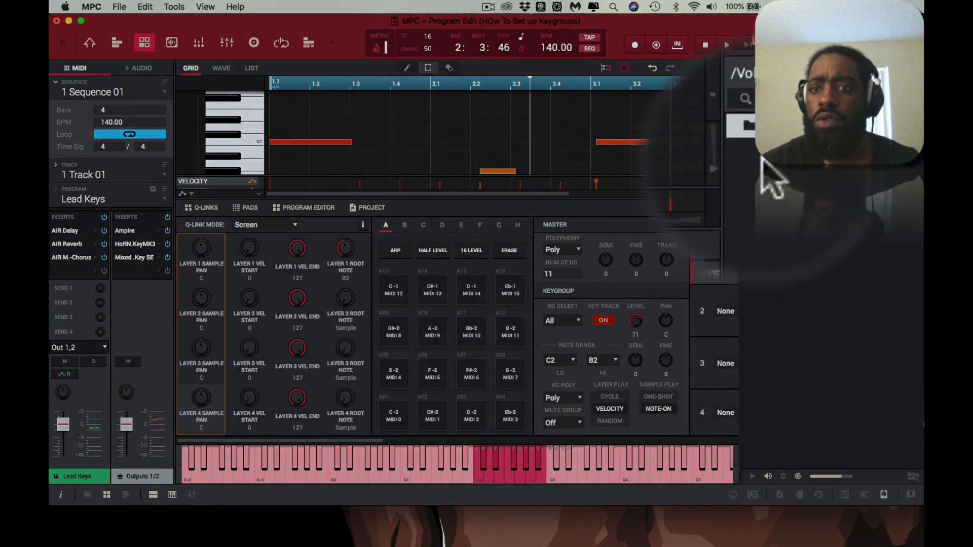
double_click(709, 204)
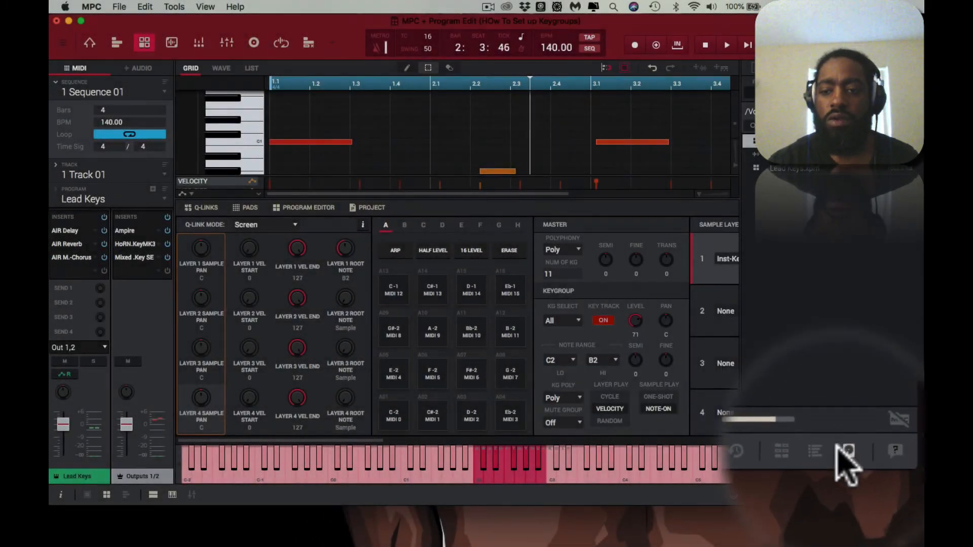
click(888, 489)
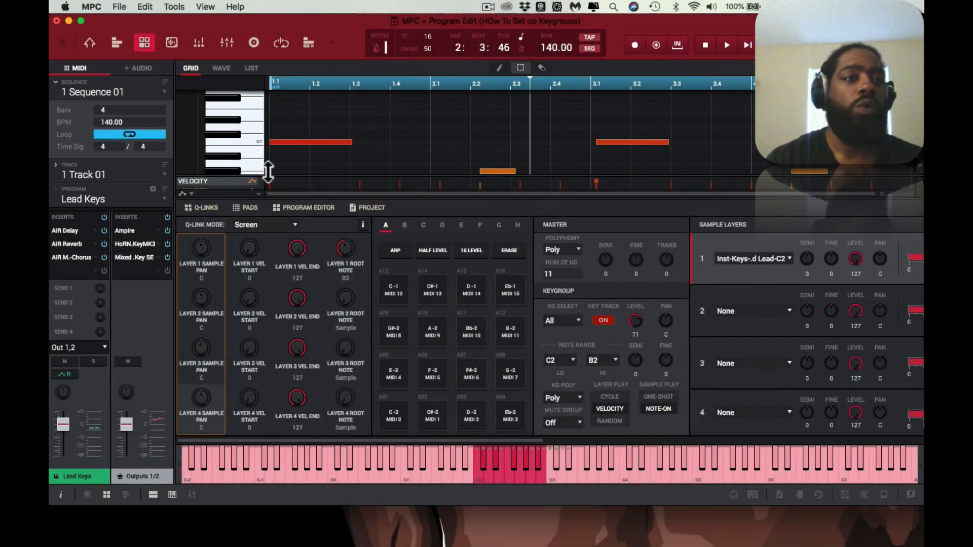
Step: In Main Mode, set the Lead Keys pad colour display to Fixed and colour all pads dark blue
click(90, 40)
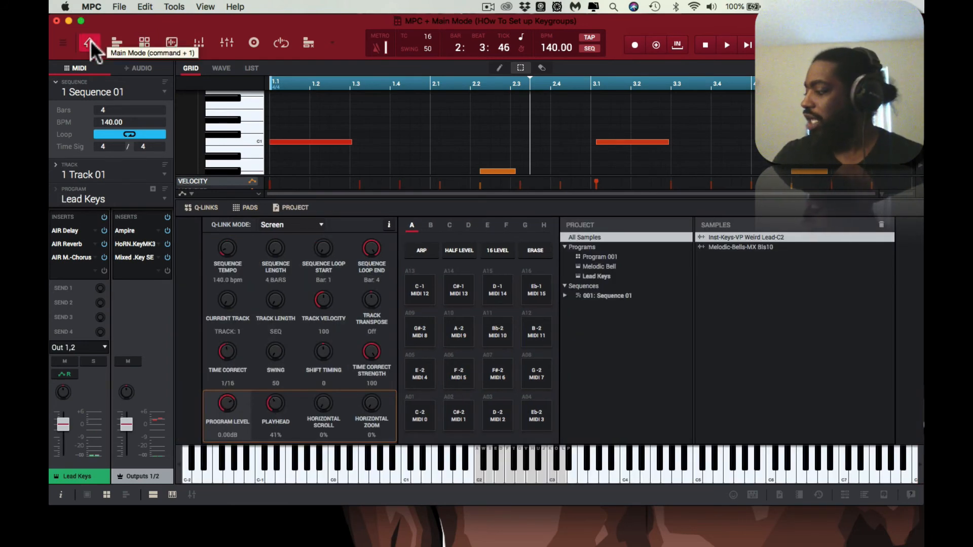
key(super+shift+c)
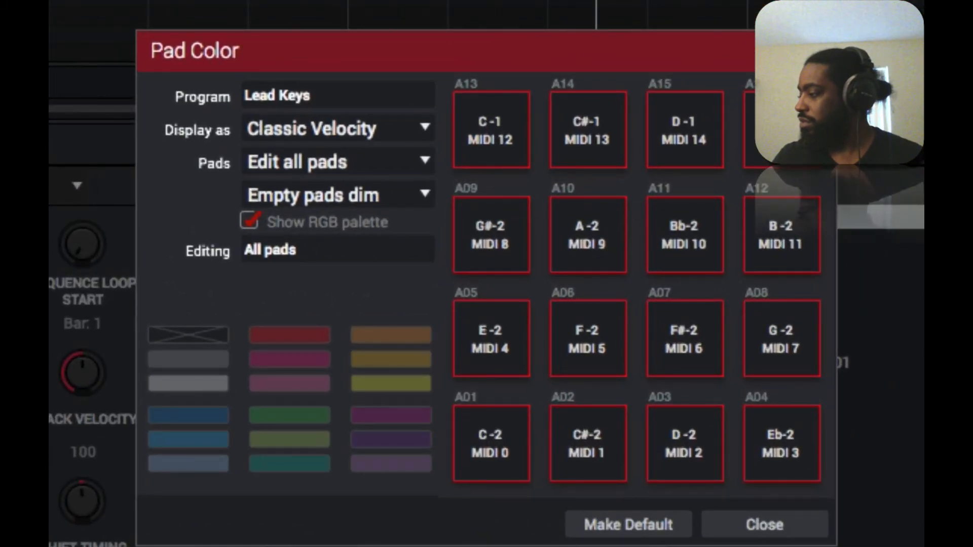
key(Up)
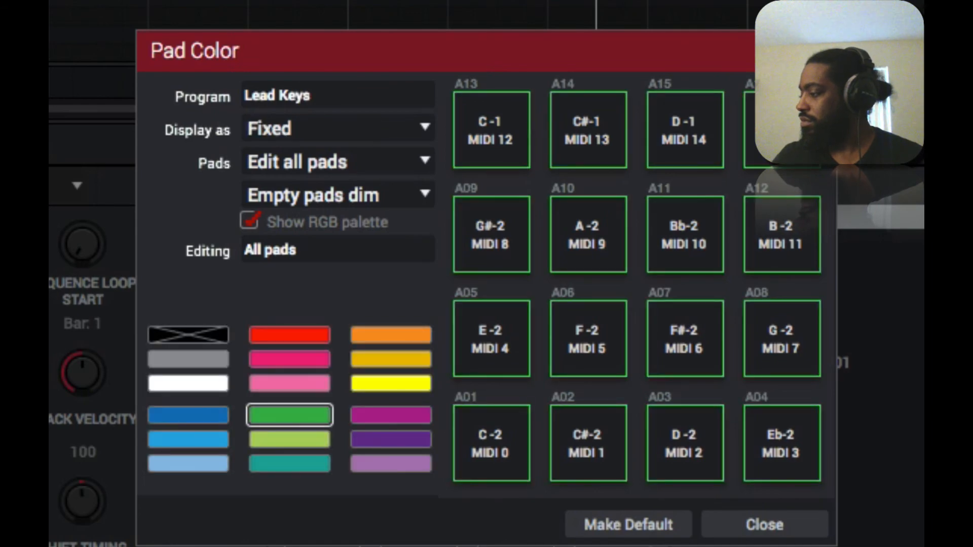
click(189, 415)
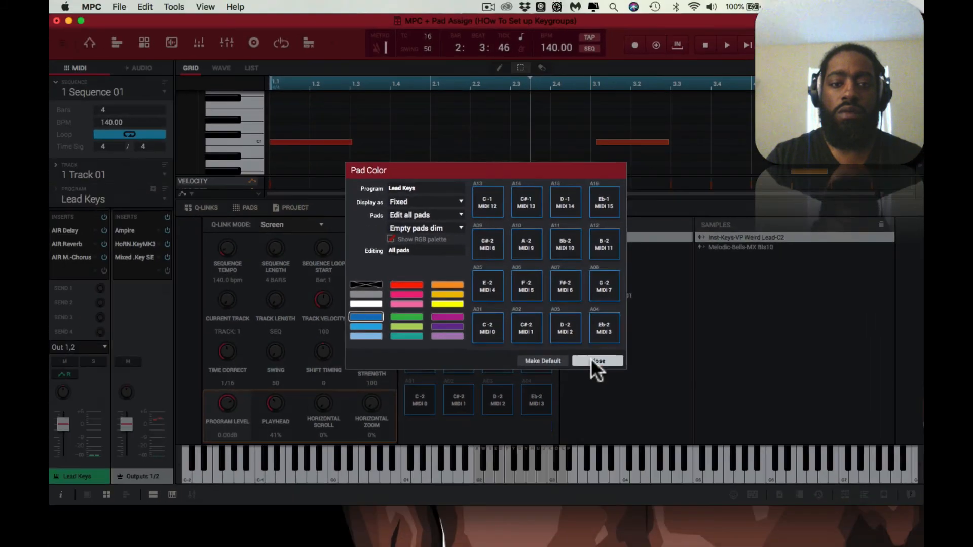
click(651, 429)
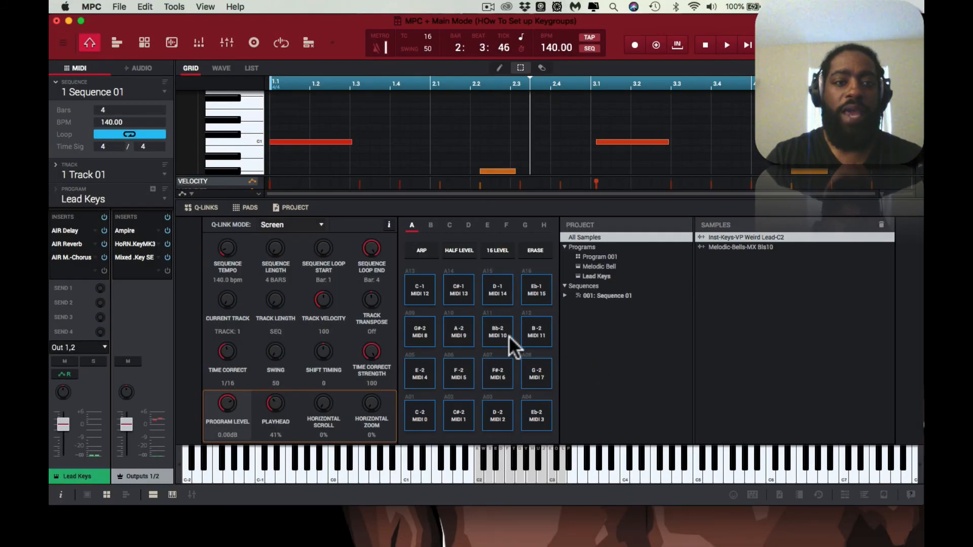
Step: Save the Lead Keys program again in the BK Keygroups folder, overwriting the existing Lead Keys.xpm
right_click(100, 199)
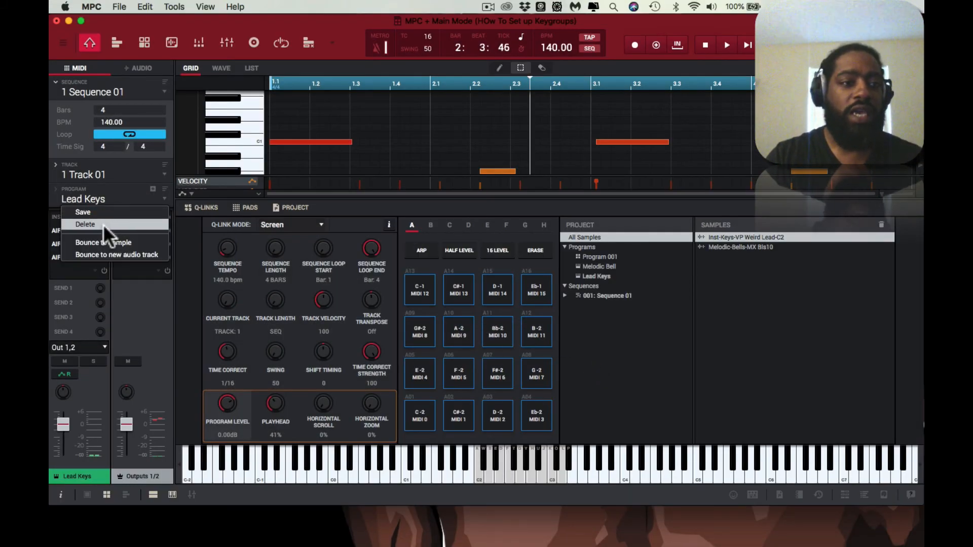
click(108, 213)
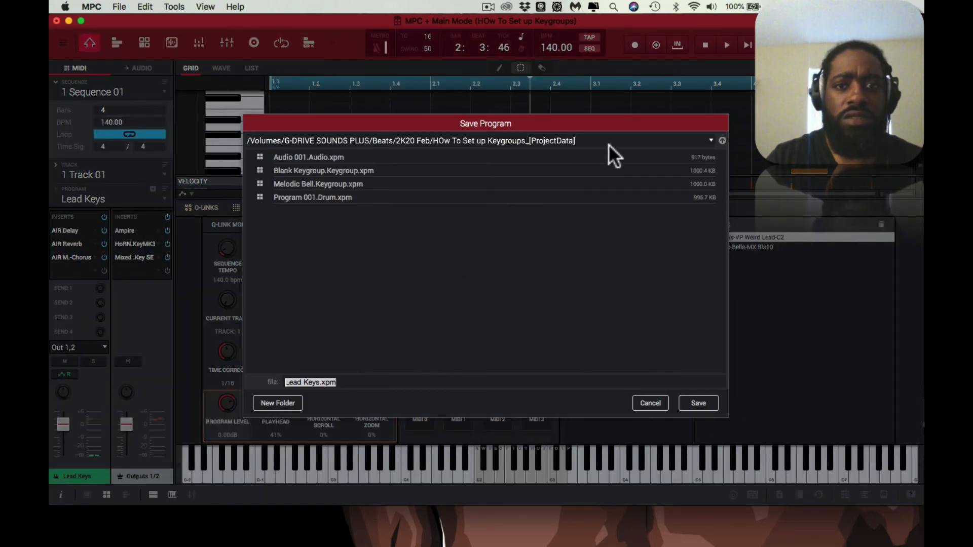
click(698, 403)
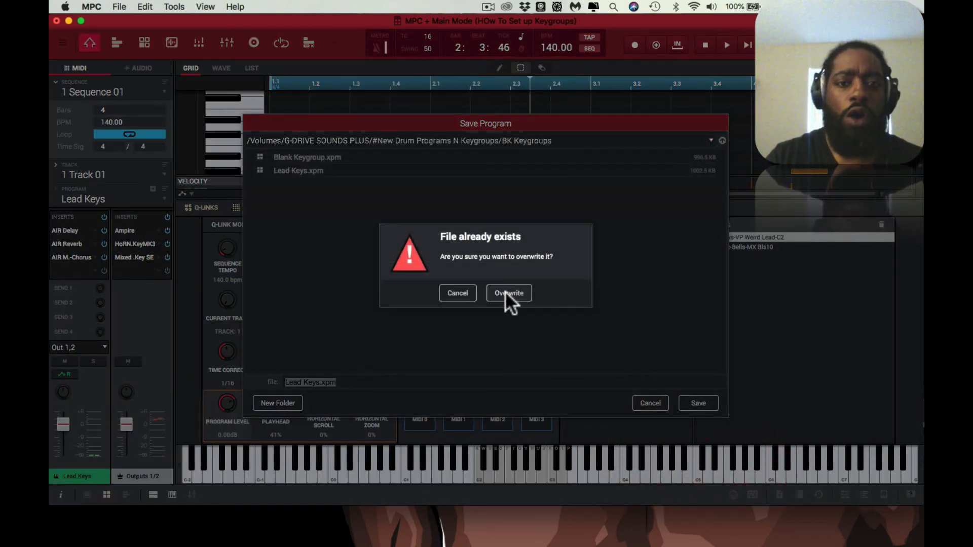
click(507, 293)
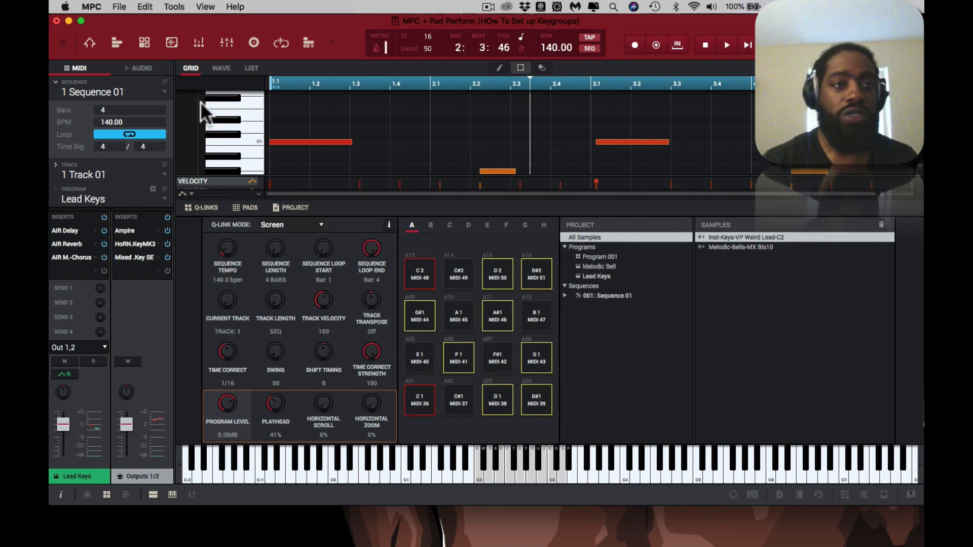
Step: Review the sample layers in Program Edit and the lead sample's root note and key options in Sample Edit
click(145, 44)
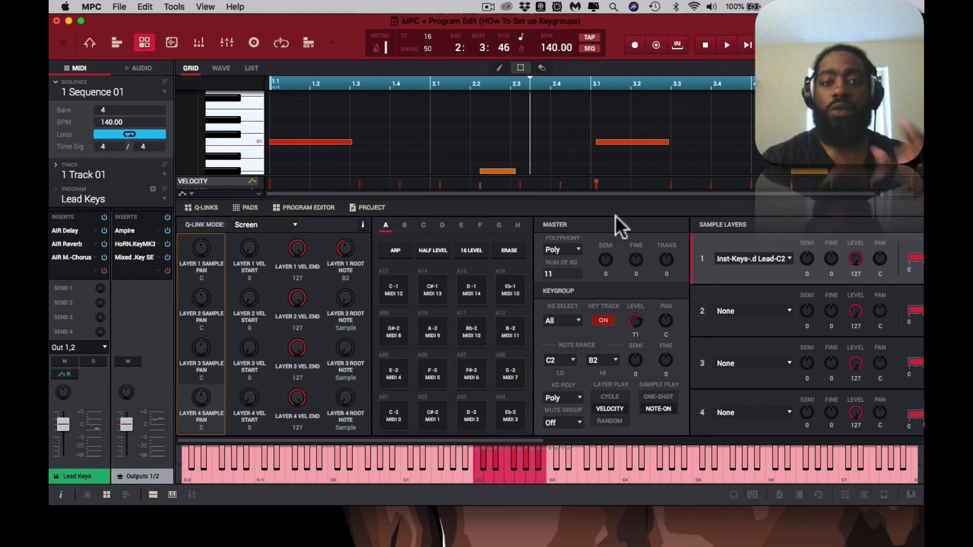
scroll(716, 226, right, 5)
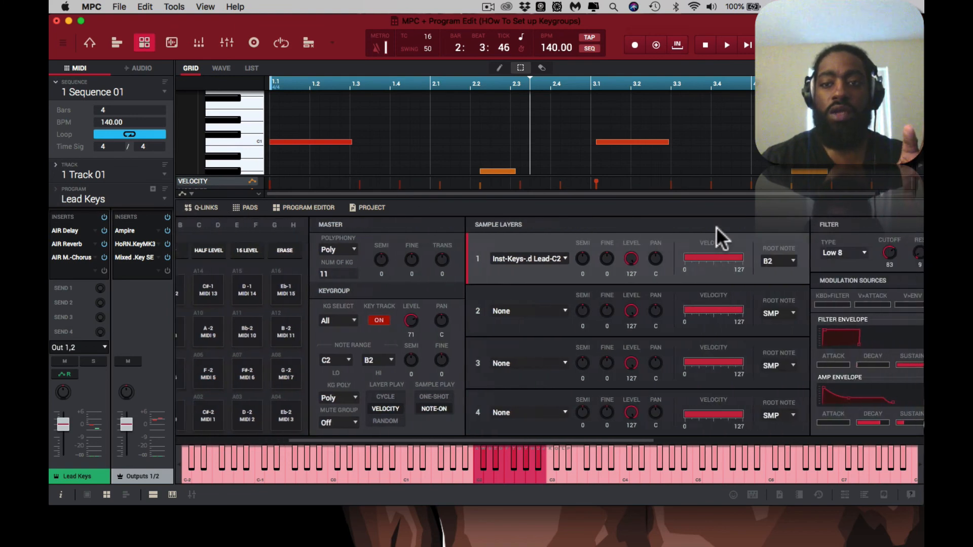
click(172, 42)
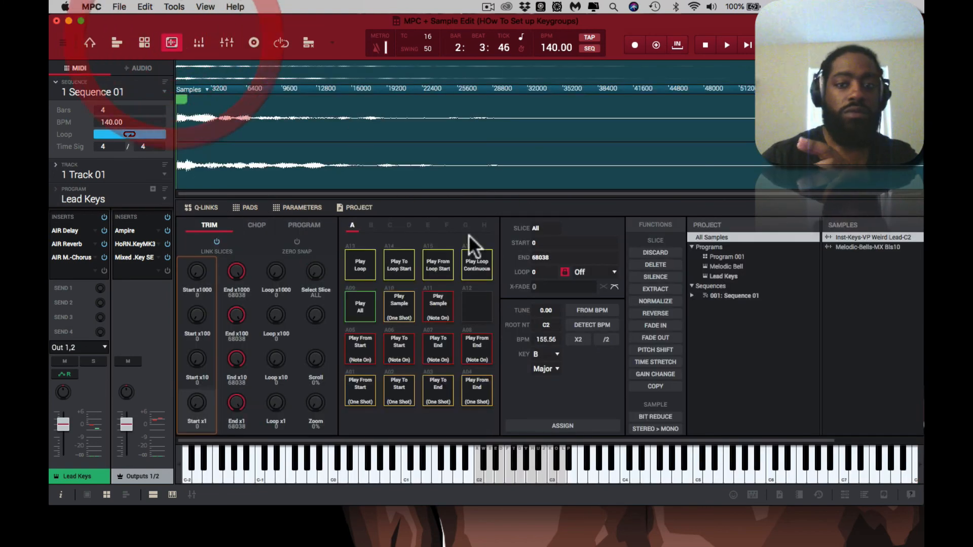
click(559, 354)
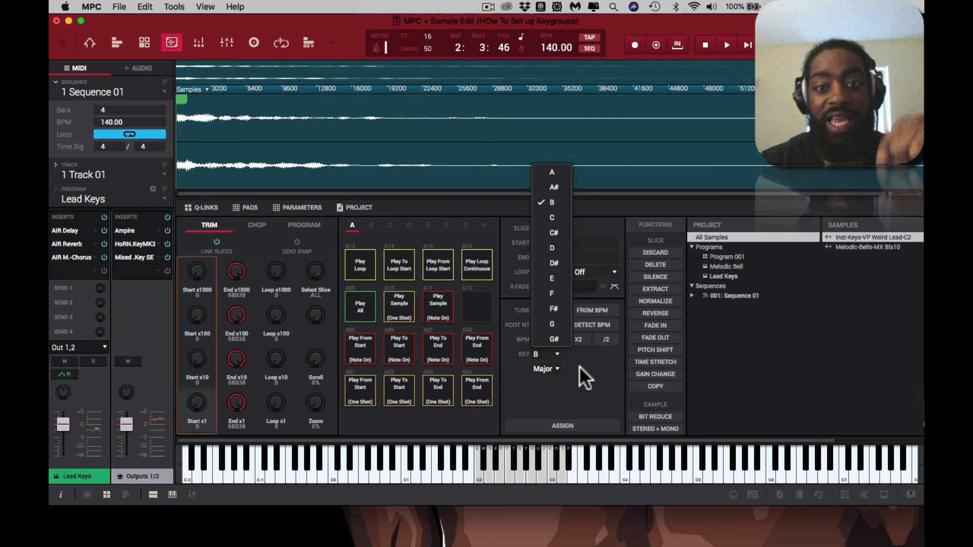
click(579, 366)
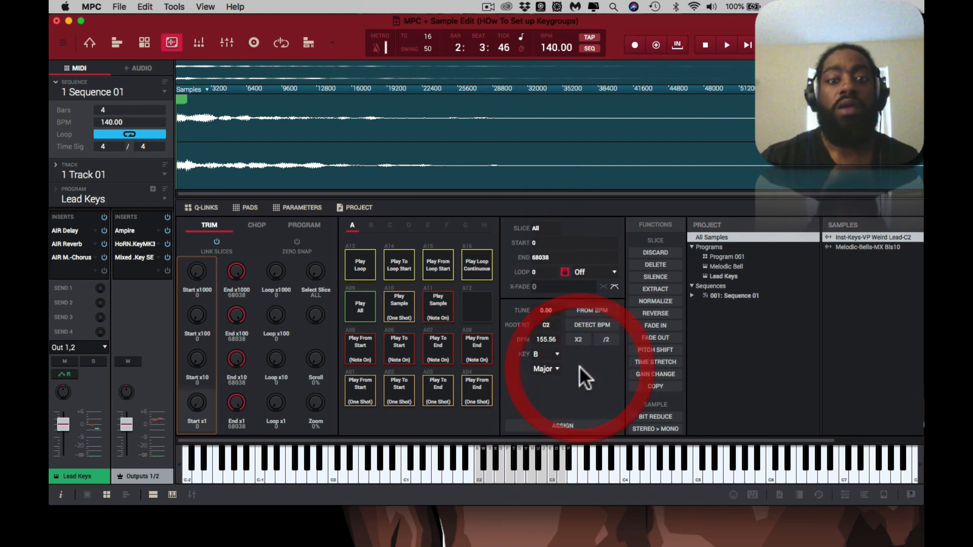
Step: In Program Edit, assign the sample Inst-Keys-VP Weird Lead-C2 to layer 2 of all keygroups
click(146, 42)
scroll(728, 230, right, 6)
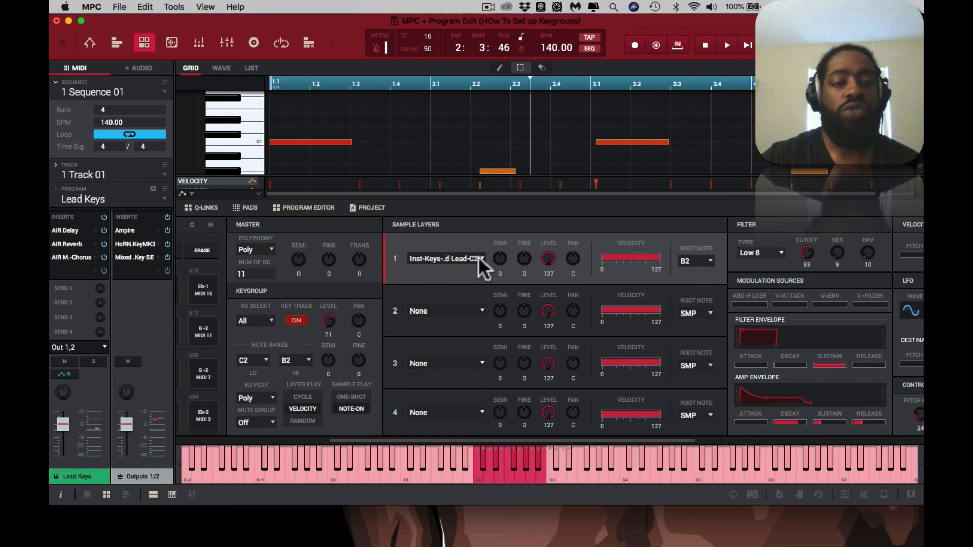
click(462, 318)
click(462, 346)
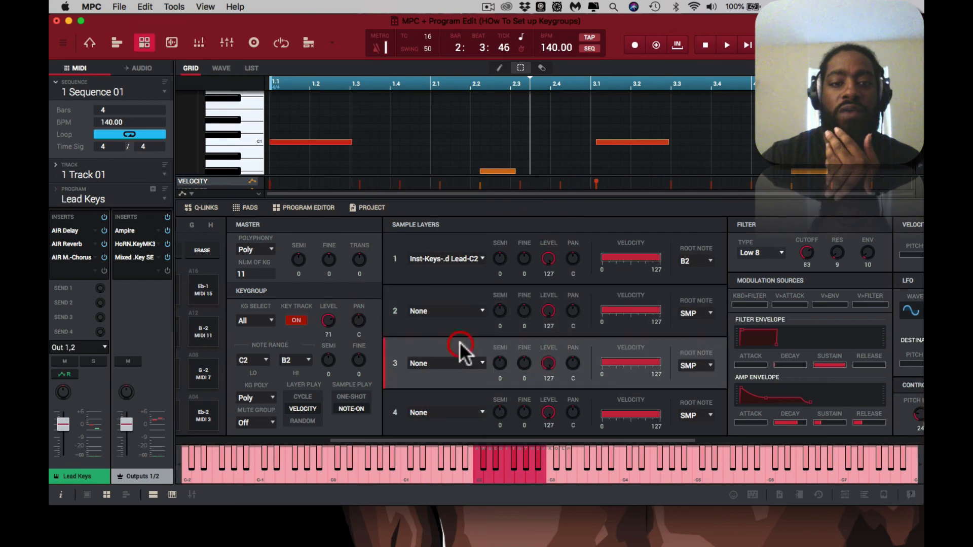
click(451, 394)
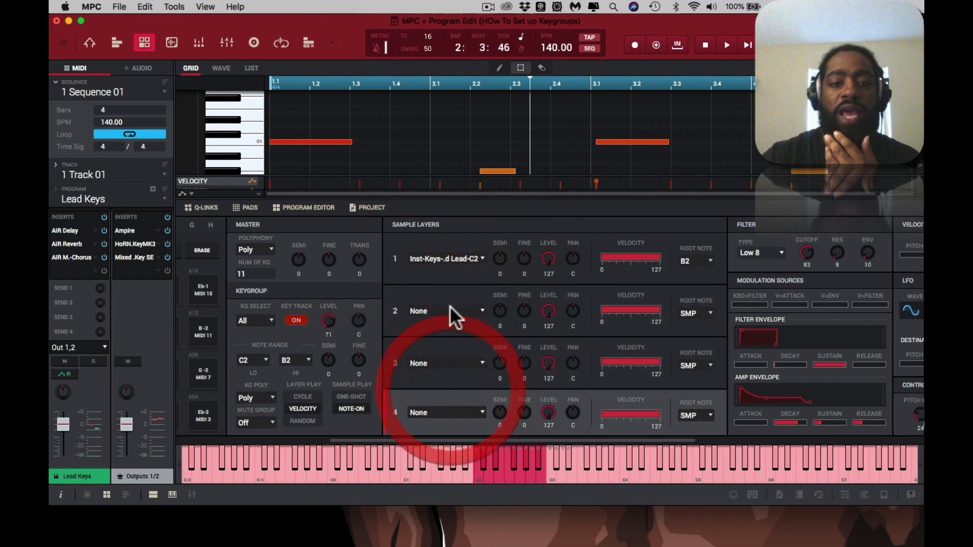
click(476, 310)
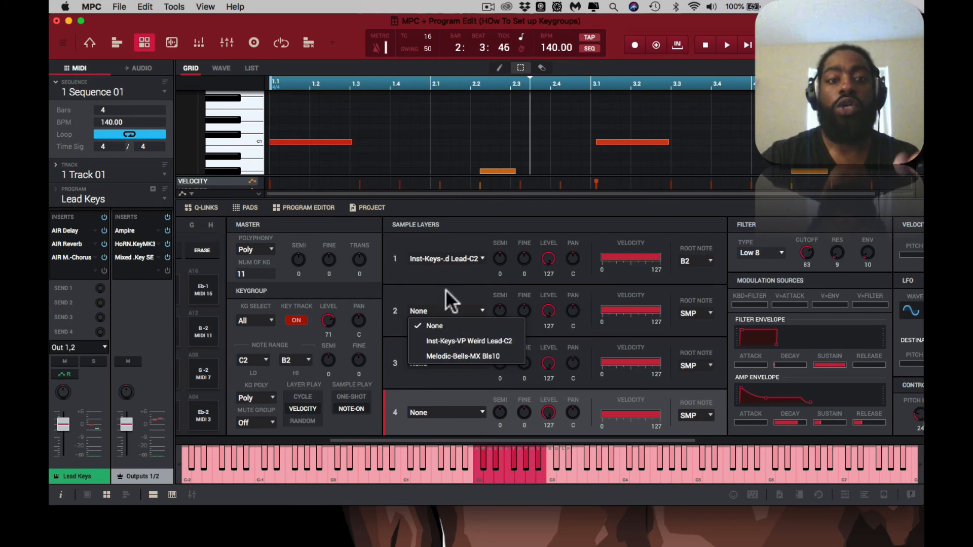
click(448, 340)
Step: Play the sequence with the doubled lead sample and display layer 2's waveform
key(space)
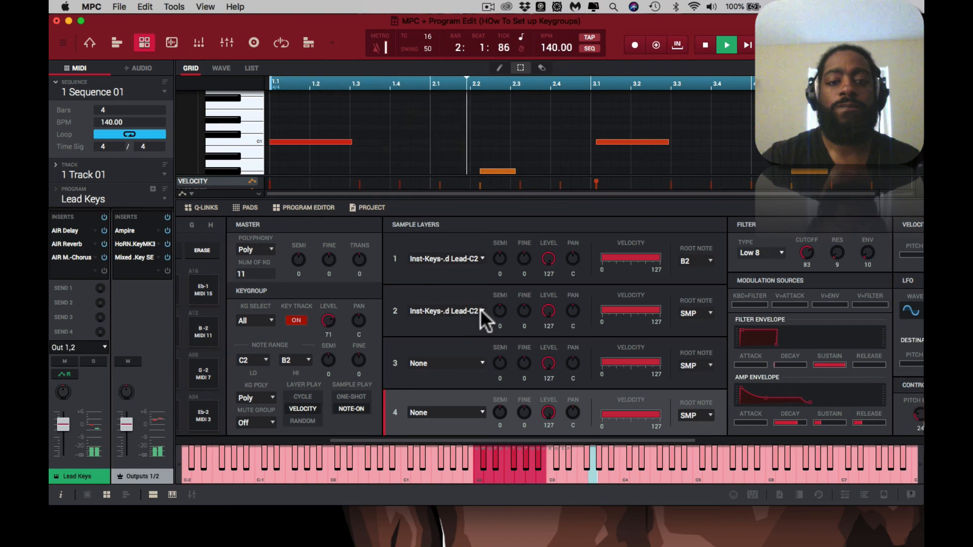
click(454, 296)
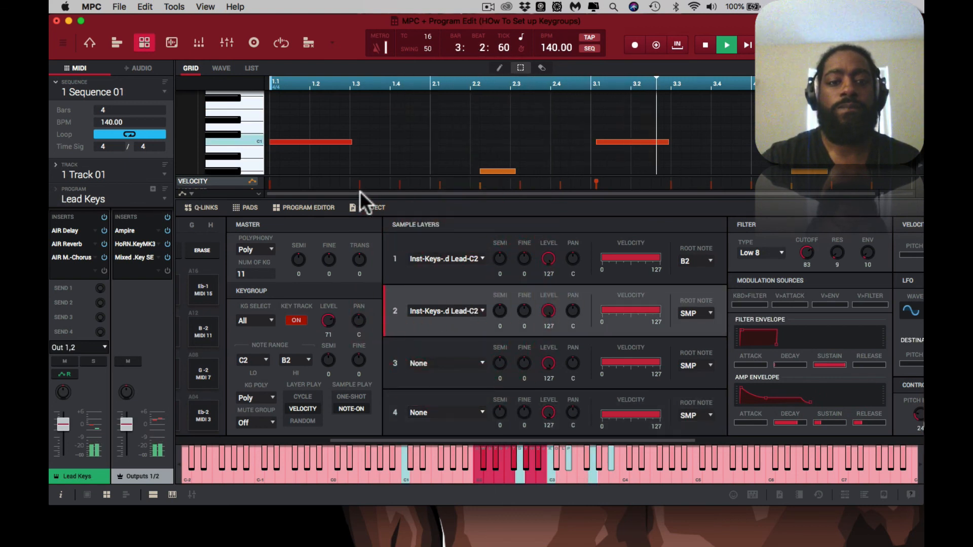
click(220, 69)
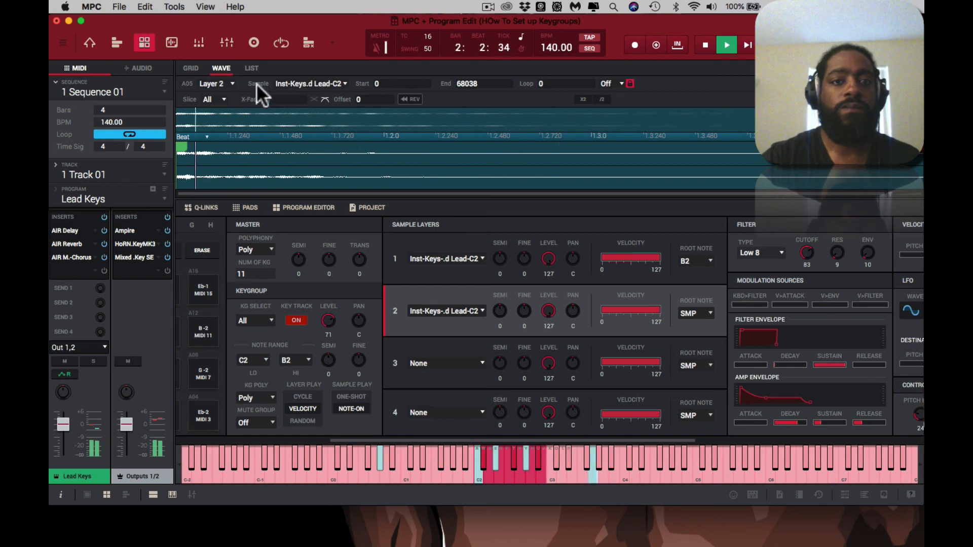
Step: Clear the sample from layer 2 by setting it to None, listen to layer 1 alone, and stop playback
click(482, 309)
click(476, 325)
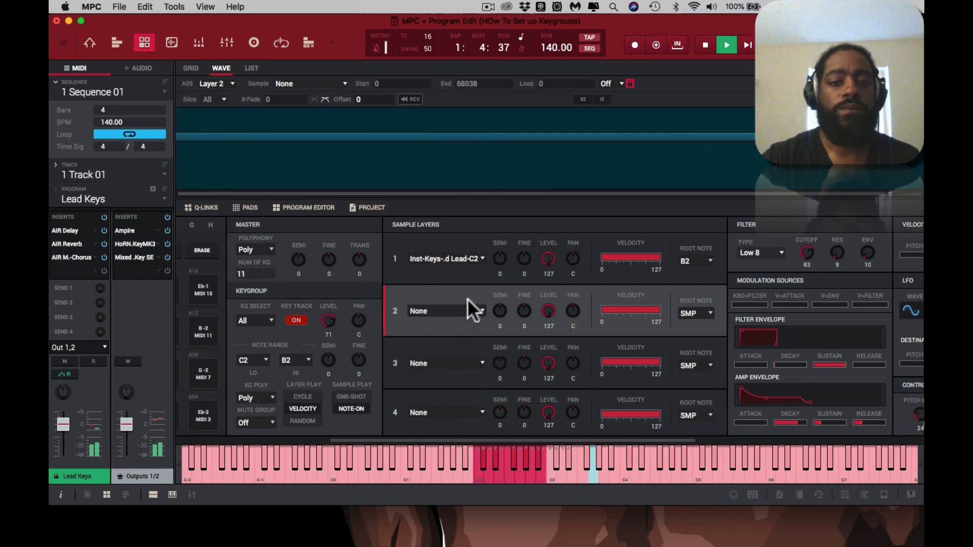
key(space)
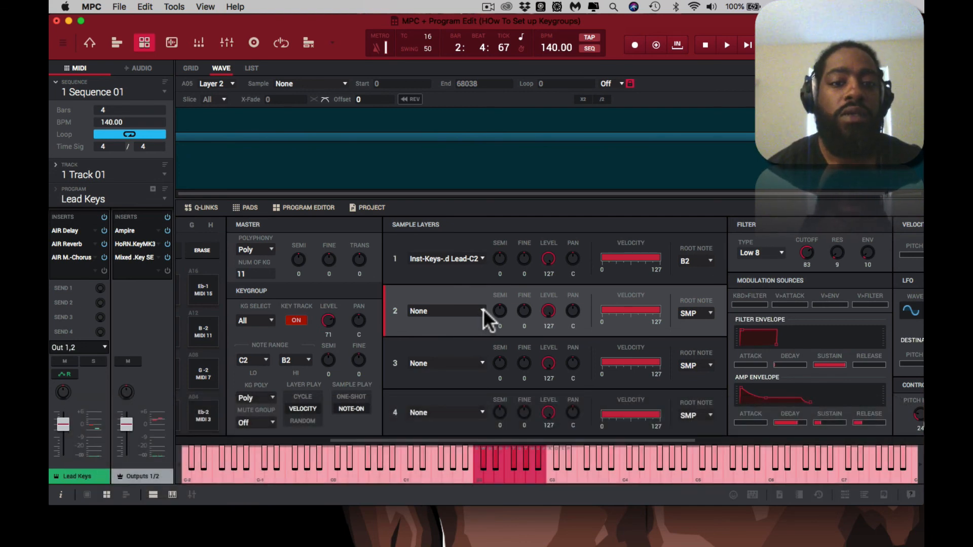
Step: Assign Inst-Keys-VP Weird Lead-C2 to layer 2 again and play the sequence briefly to hear both layers
click(483, 309)
click(481, 335)
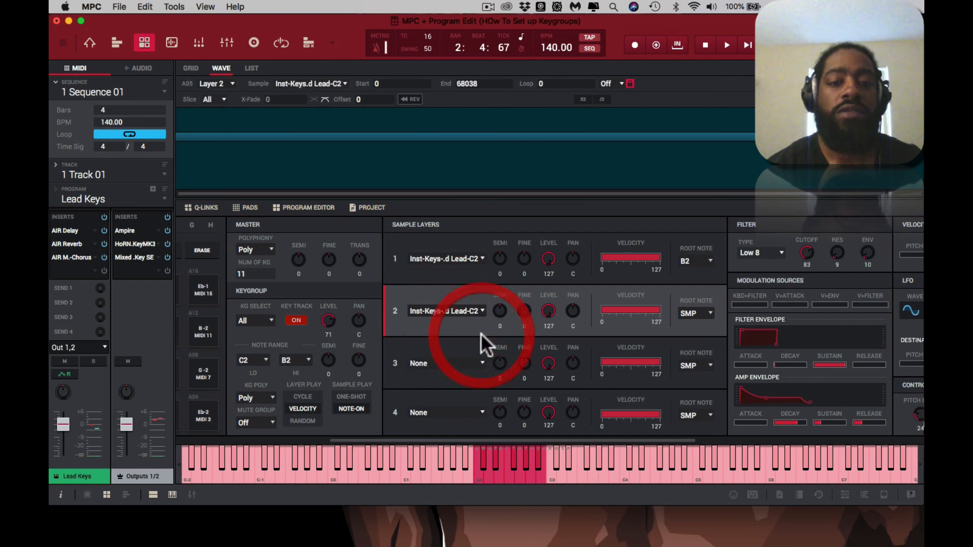
key(space)
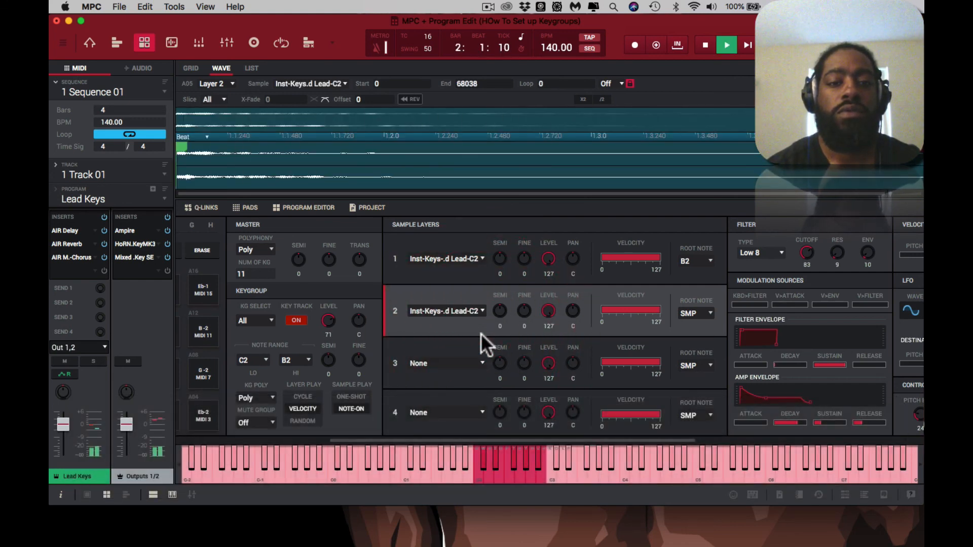
key(space)
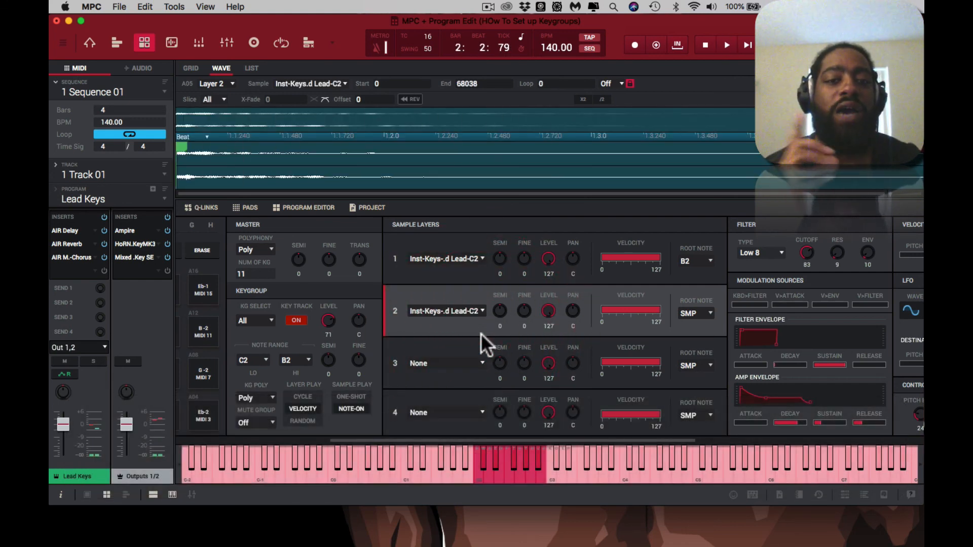
Step: Set layer 2's root note to B2 and audition the layered lead in the sequence
click(710, 312)
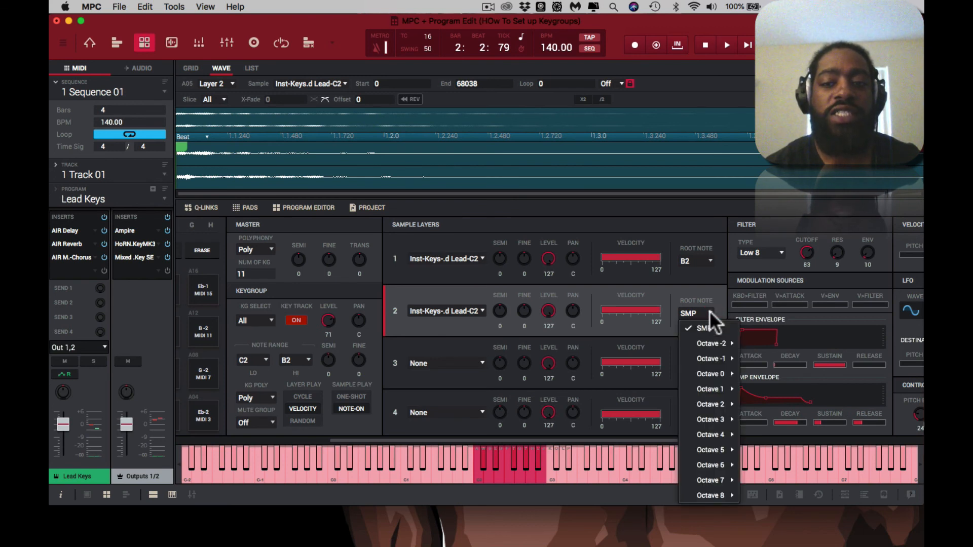
mouse_move(713, 359)
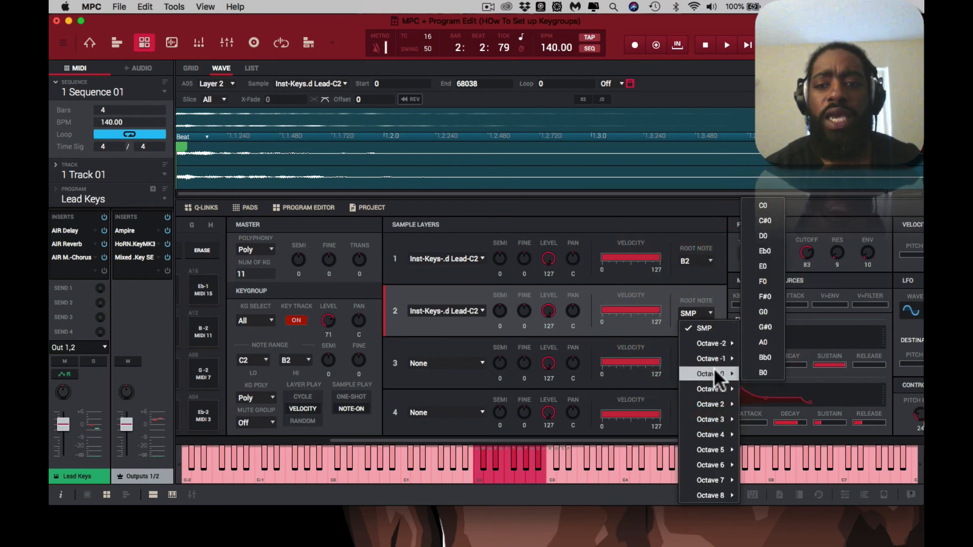
mouse_move(712, 384)
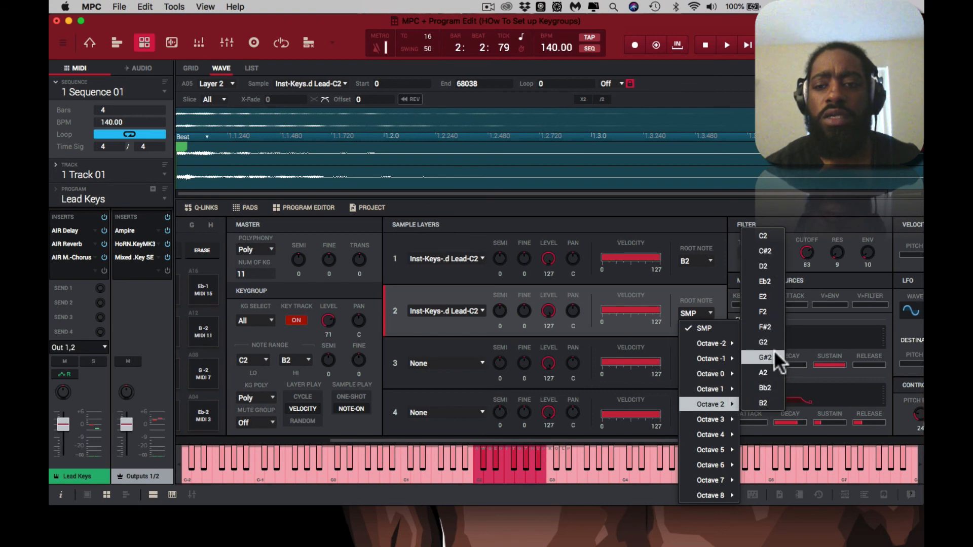
click(776, 395)
key(space)
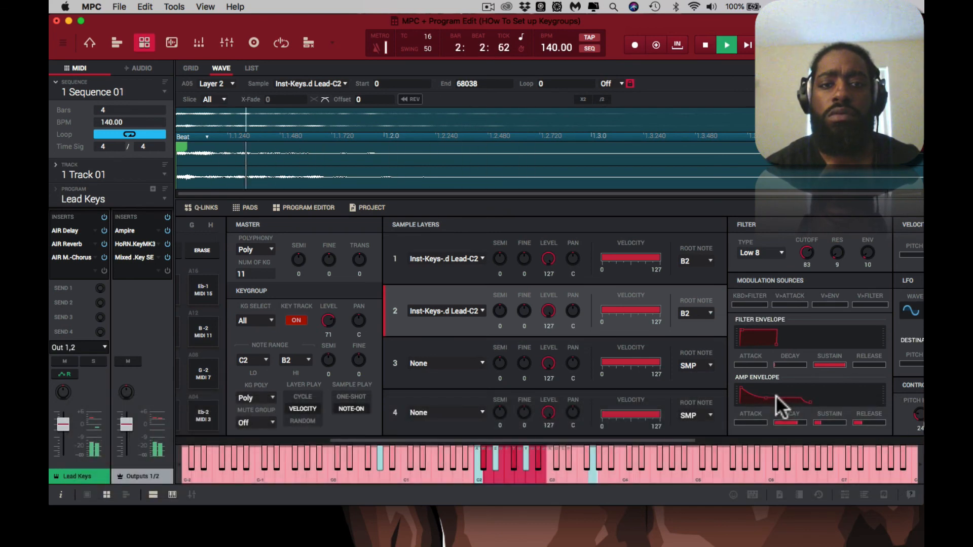
key(space)
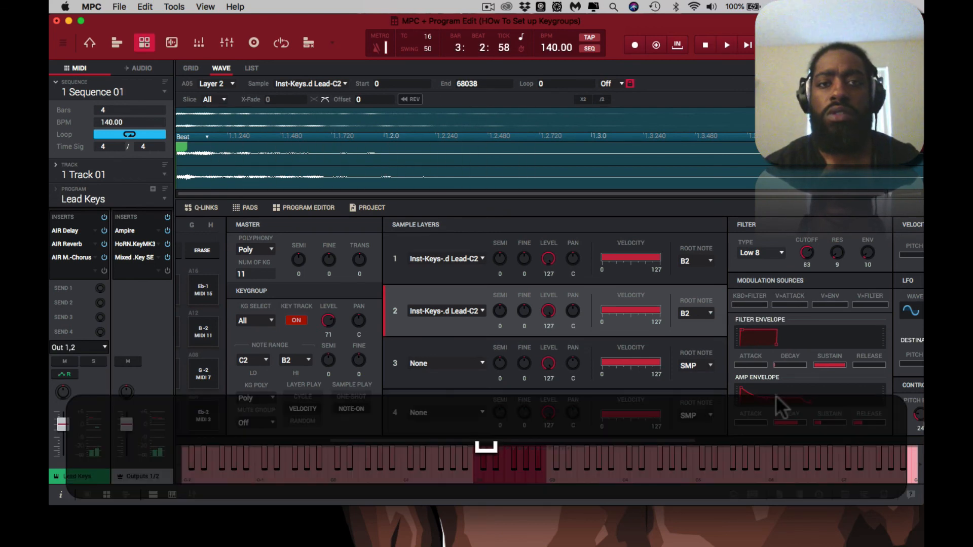
Step: Undo and redo the last layer 2 root note change, playing the sequence to compare the sound
key(super+z)
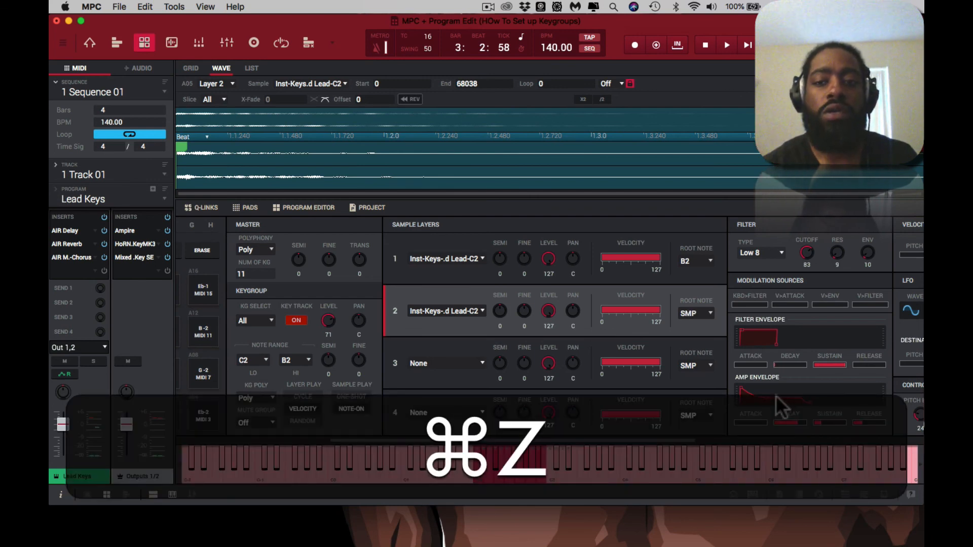
key(space)
key(space)
key(shift+super+z)
key(shift+super+space)
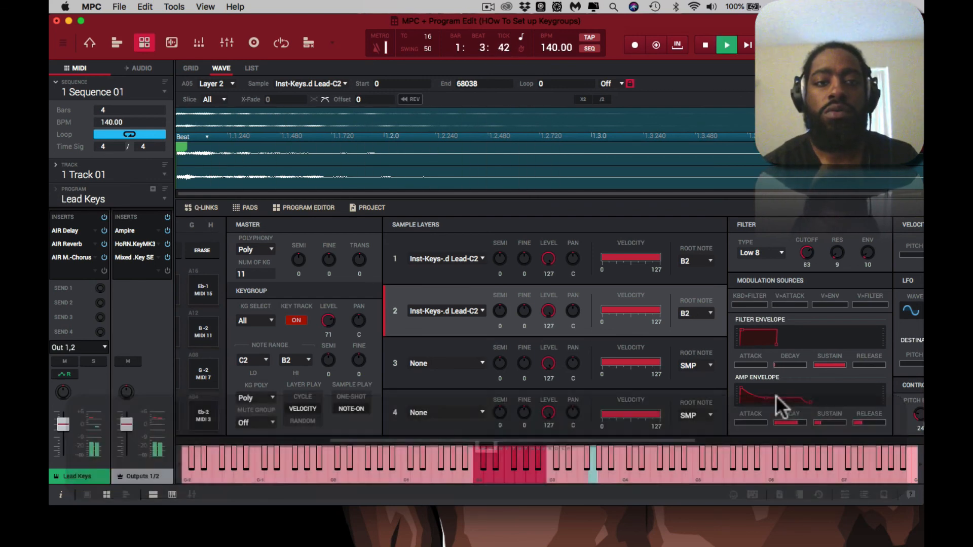
key(space)
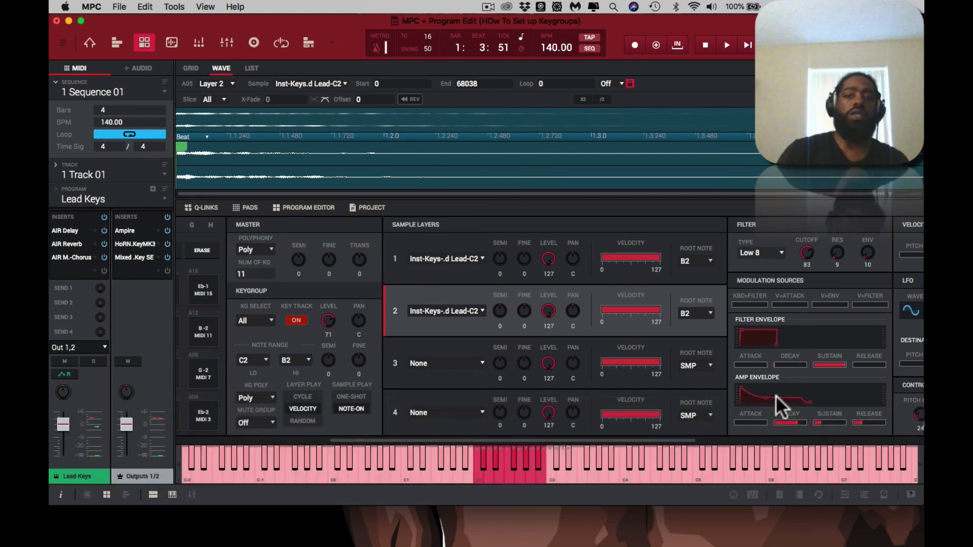